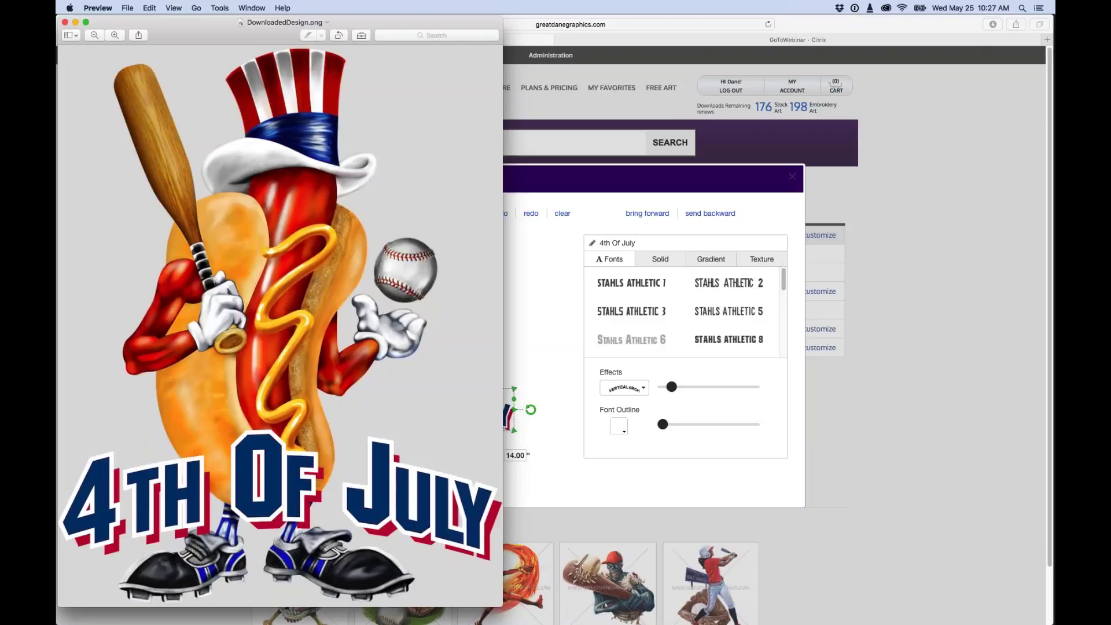
- Close the DownloadedDesign.png preview and the artwork customizer on the Baseball Hotdog page
{"action": "left_click_drag", "start_coordinate": [203, 35], "coordinate": [207, 36]}
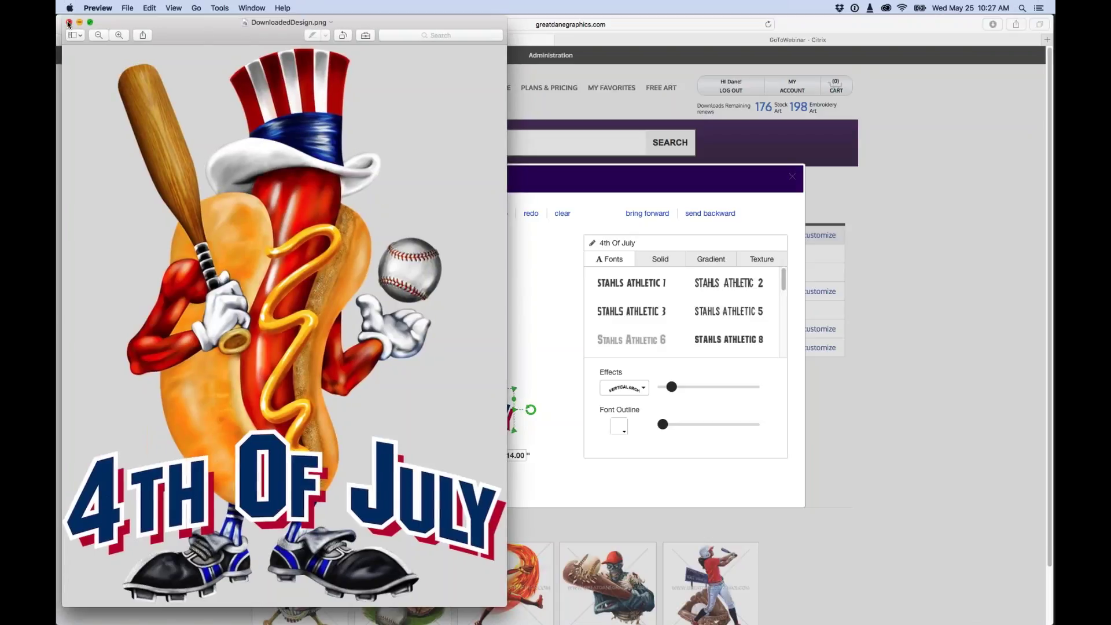
{"action": "left_click", "coordinate": [68, 23]}
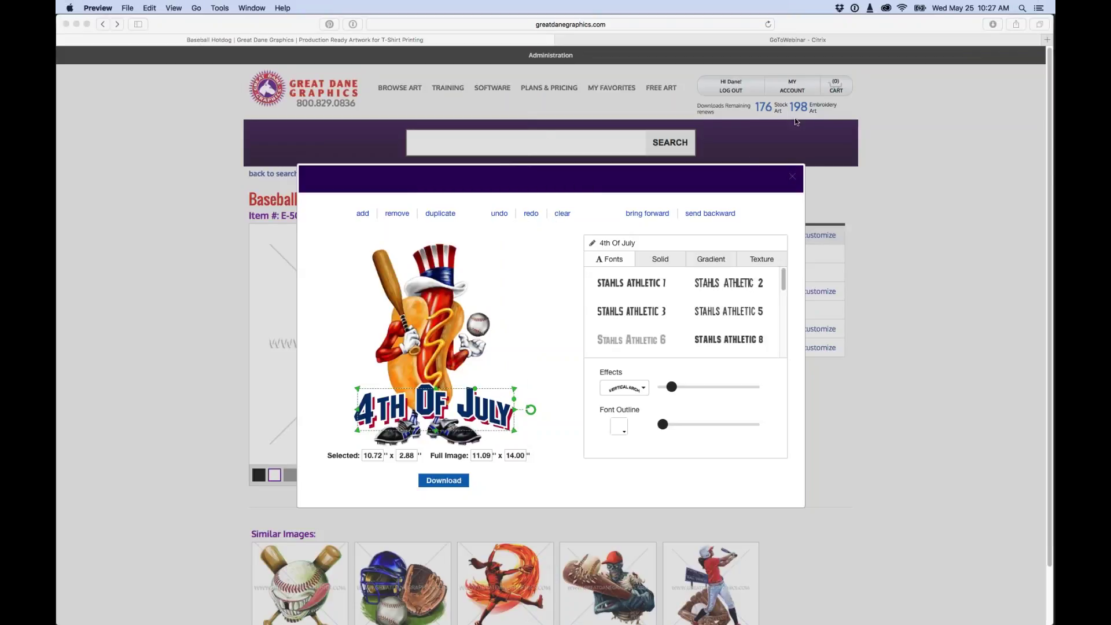
{"action": "left_click", "coordinate": [794, 180]}
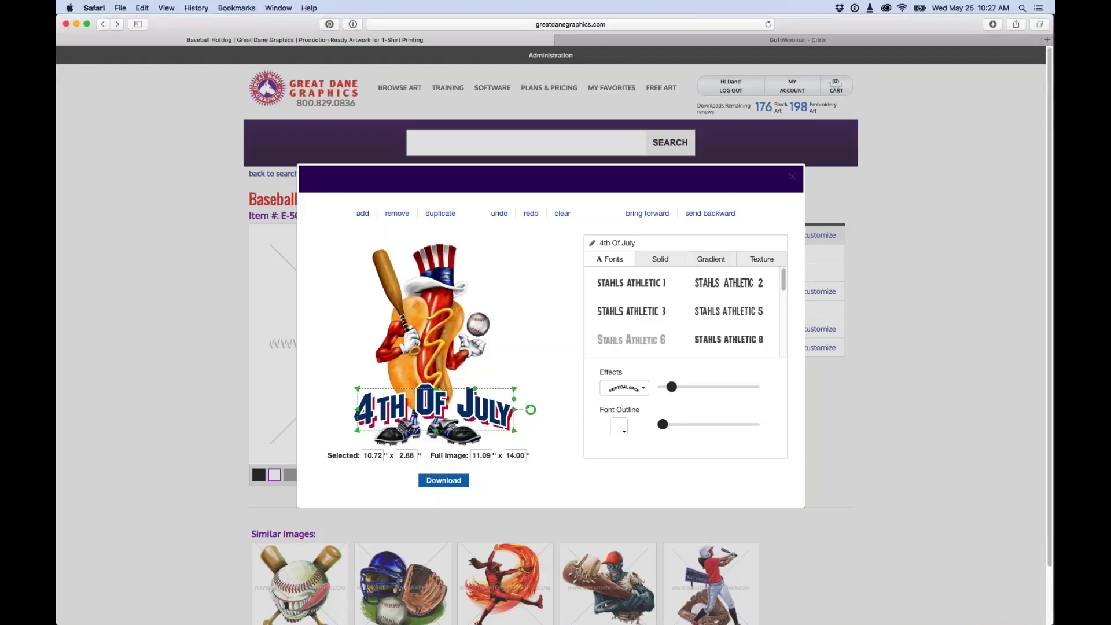
{"action": "left_click", "coordinate": [793, 180]}
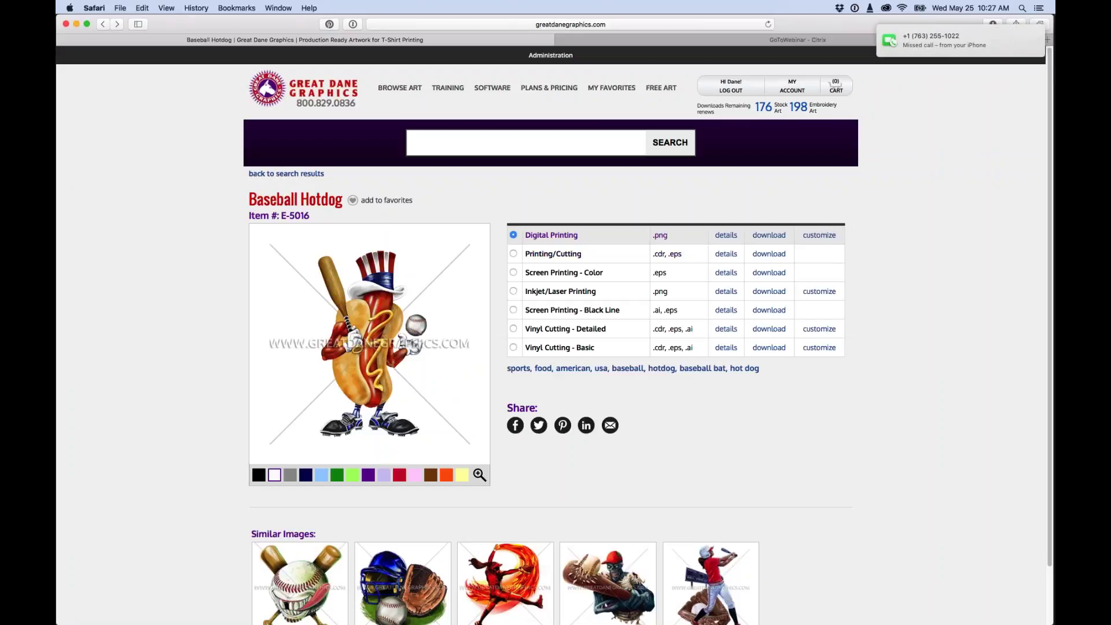
- Download the Digital Printing .png version of the Baseball Hotdog artwork
{"action": "left_click", "coordinate": [770, 235]}
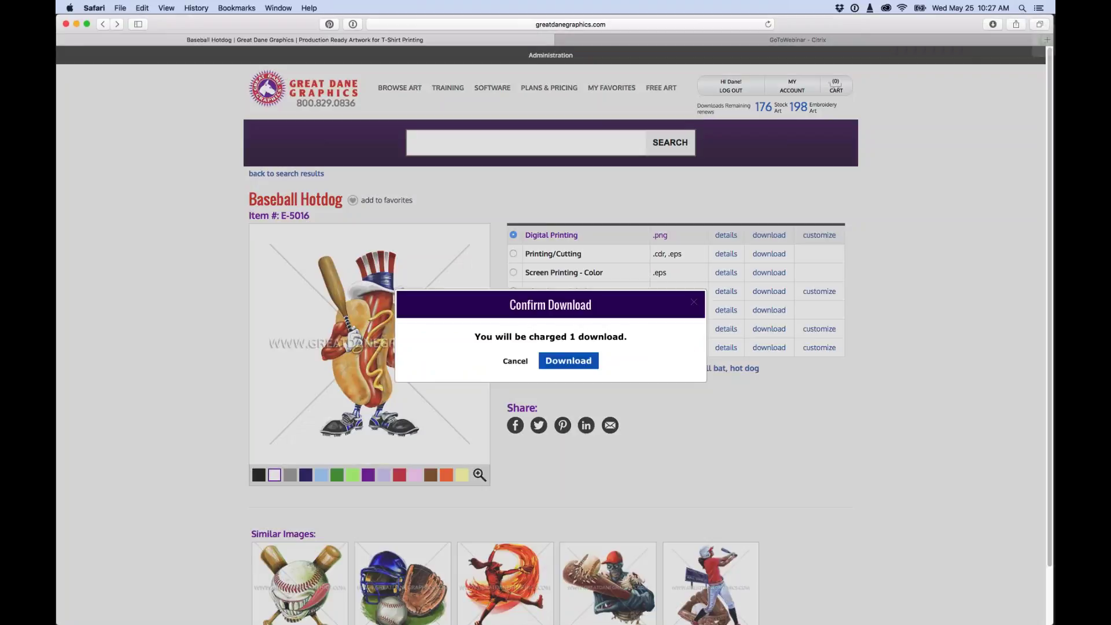
{"action": "left_click", "coordinate": [567, 362]}
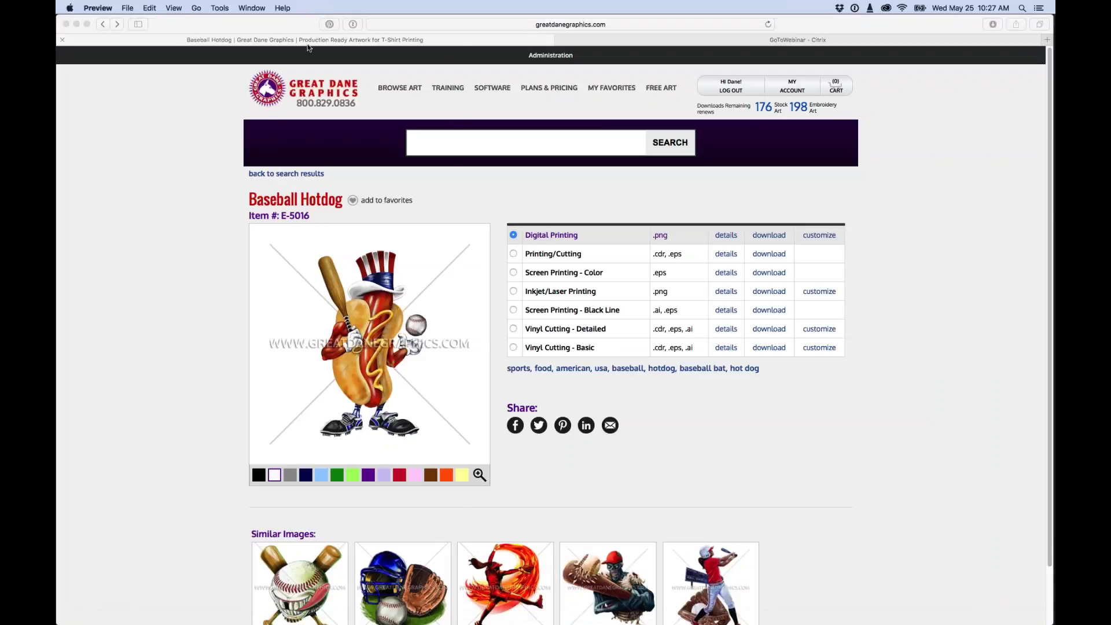
- Switch to Photoshop and open DownloadedDesign.png from the Downloads folder
{"action": "key", "text": "super+Tab"}
{"action": "key", "text": "super+Tab"}
{"action": "key", "text": "super+Tab"}
{"action": "key", "text": "super+Tab"}
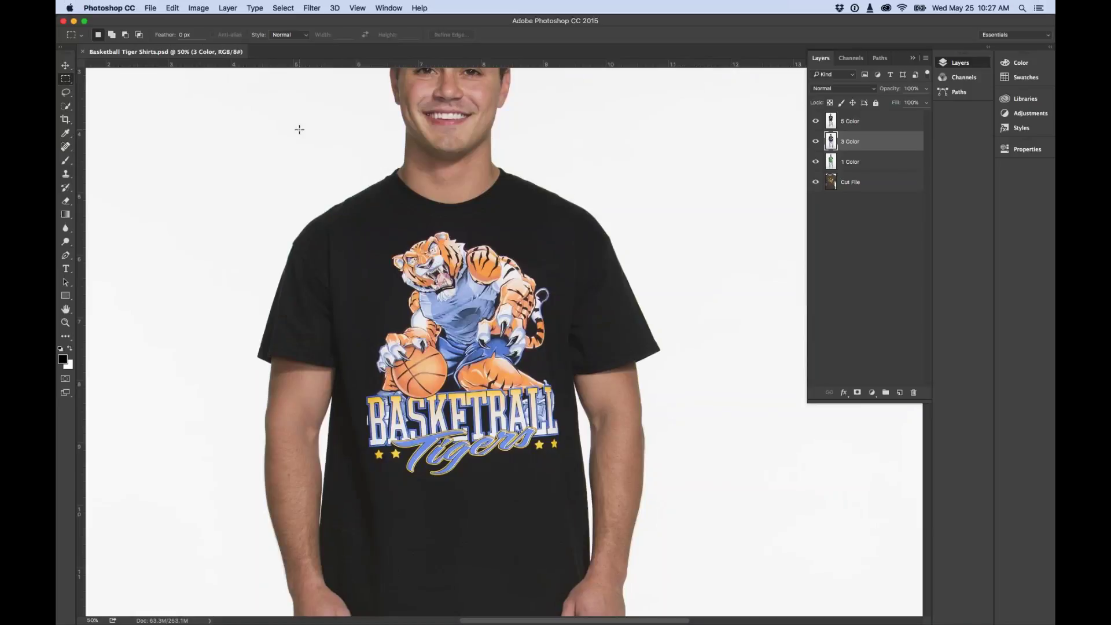
{"action": "left_click", "coordinate": [150, 7]}
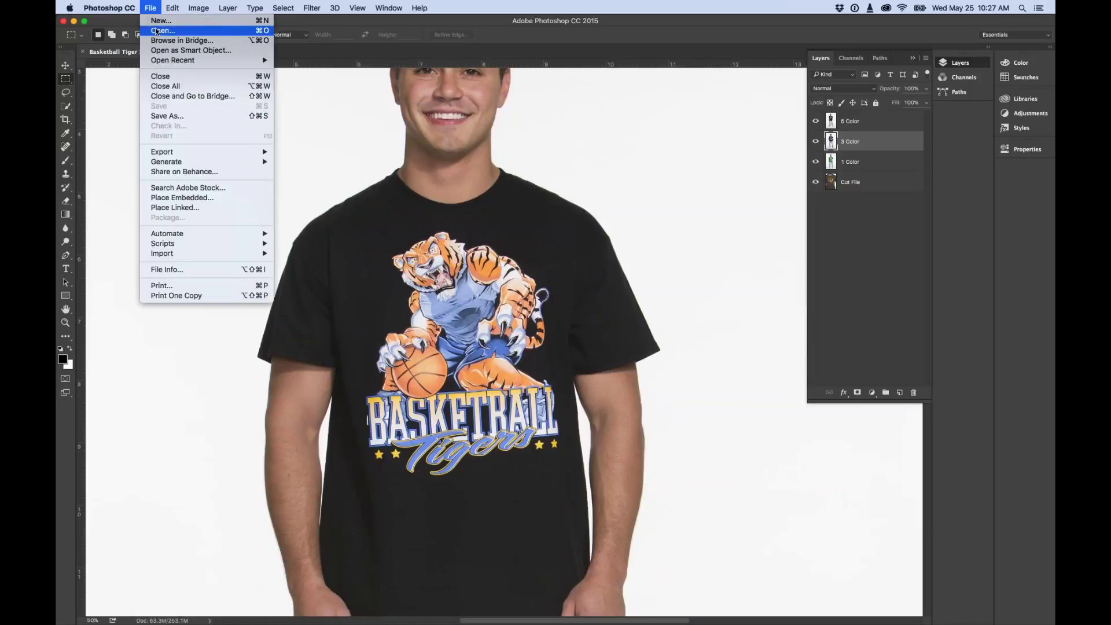
{"action": "left_click", "coordinate": [156, 31]}
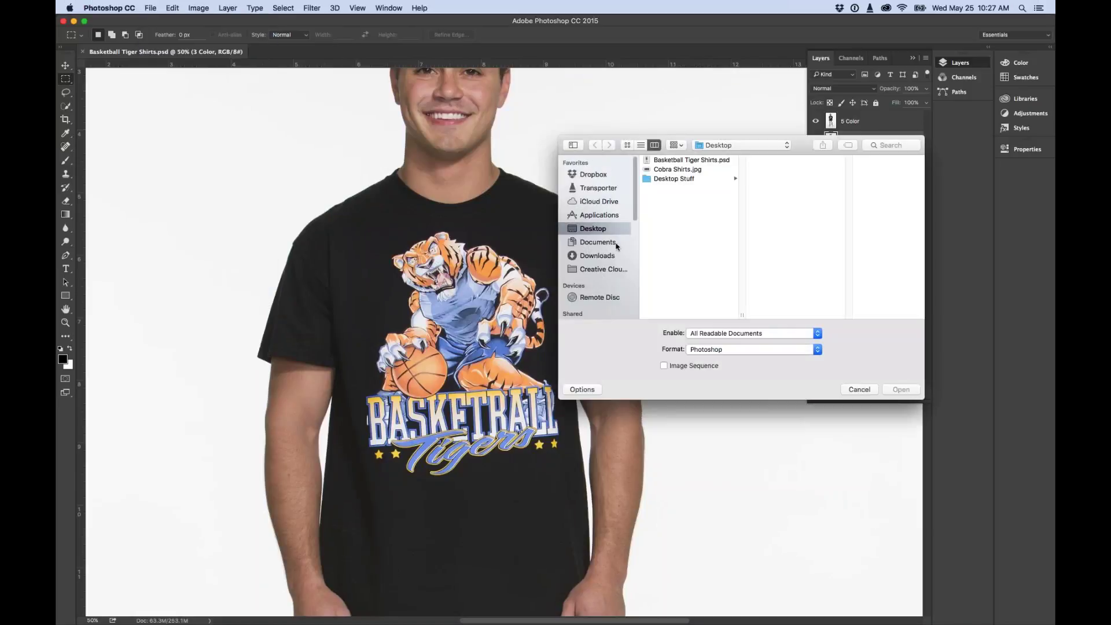
{"action": "left_click", "coordinate": [602, 255]}
{"action": "left_click", "coordinate": [671, 169]}
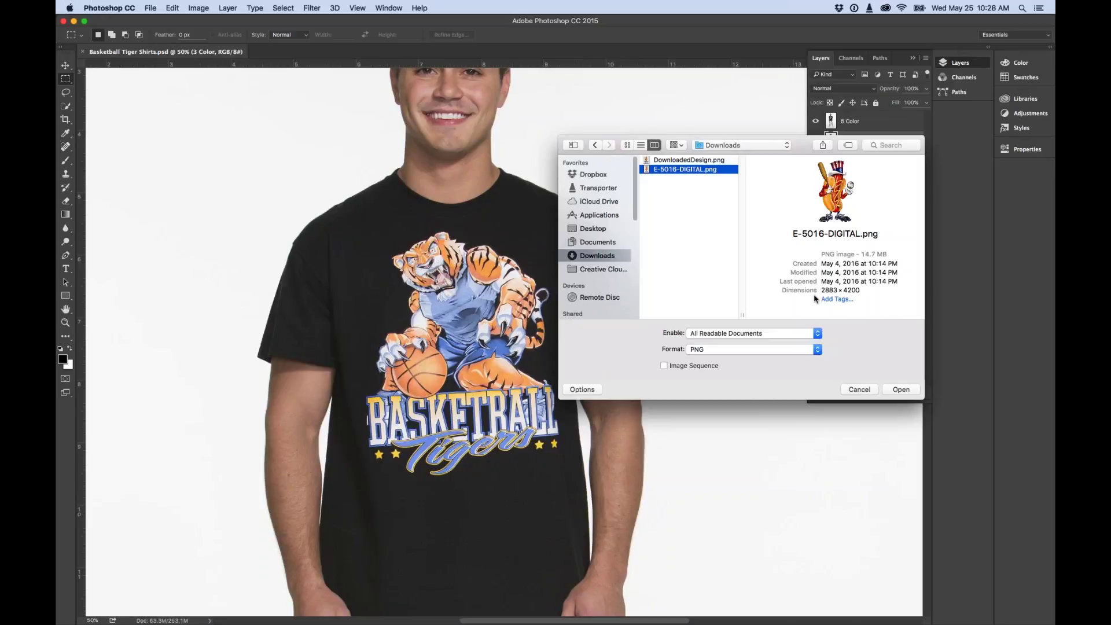
{"action": "left_click", "coordinate": [721, 165]}
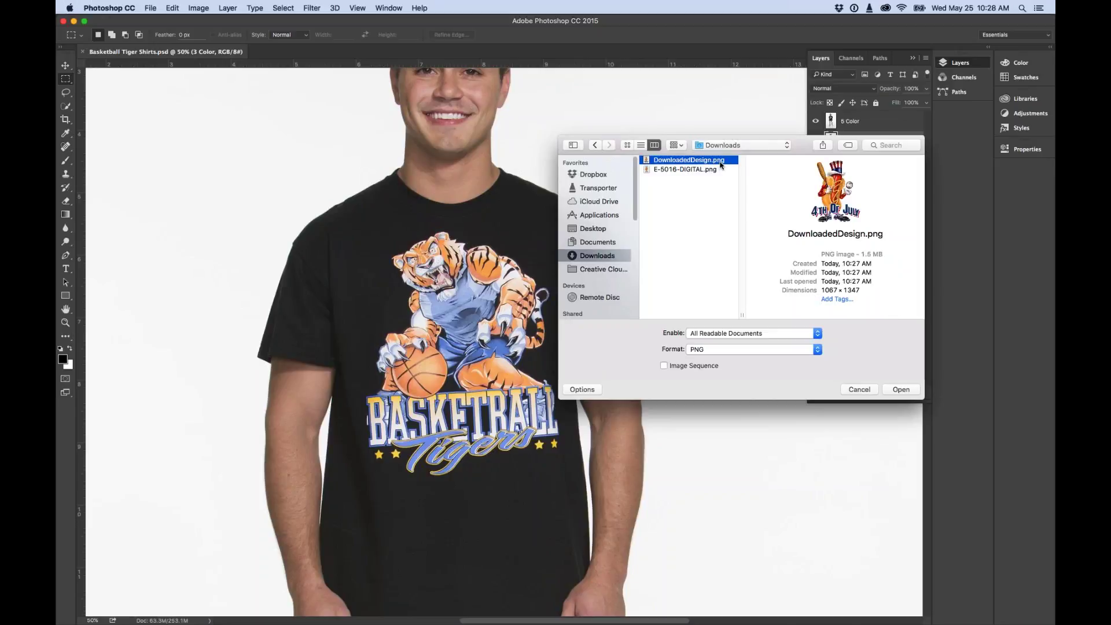
{"action": "left_click", "coordinate": [715, 169]}
{"action": "left_click", "coordinate": [714, 164]}
{"action": "key", "text": "Return"}
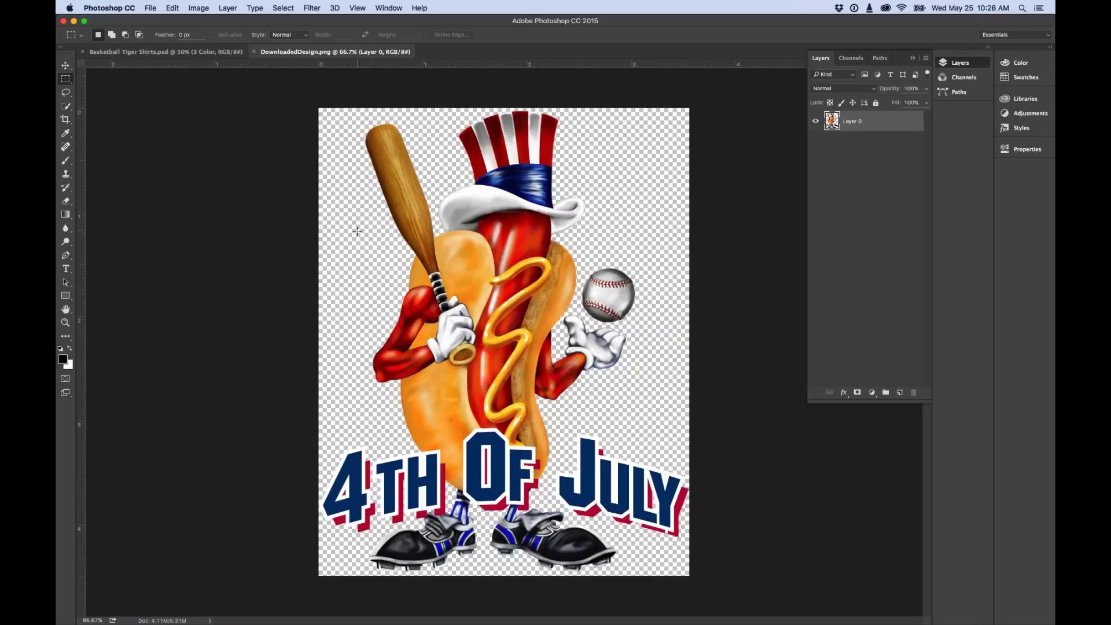
- Close DownloadedDesign.png in Photoshop, and minimize the E-5016-DIGITAL.png window in Preview
{"action": "left_click", "coordinate": [254, 53]}
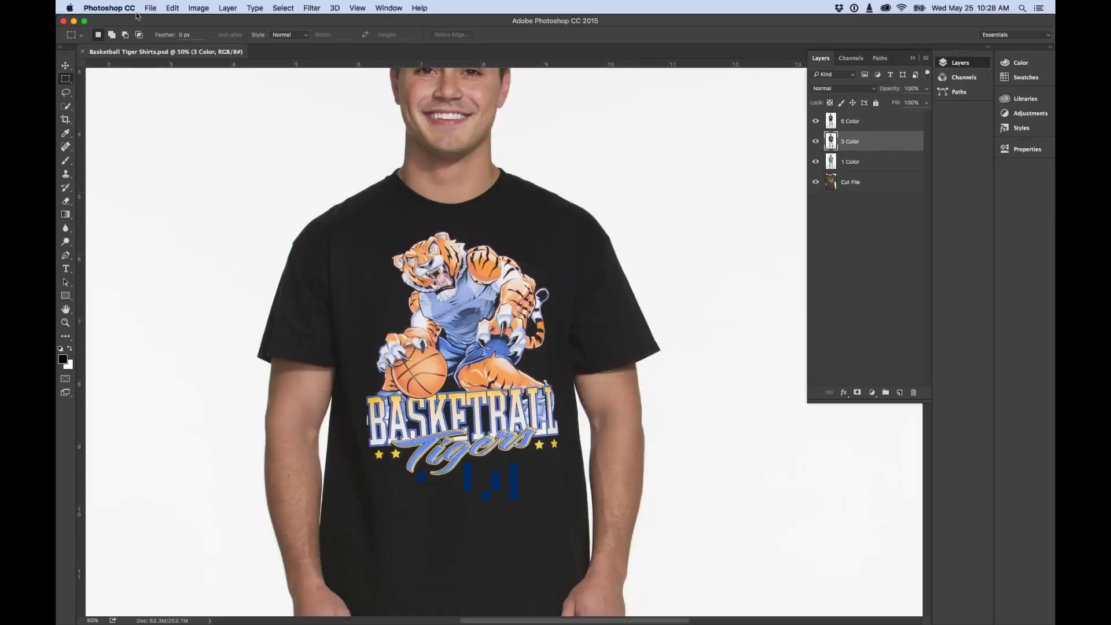
{"action": "key", "text": "super+Tab"}
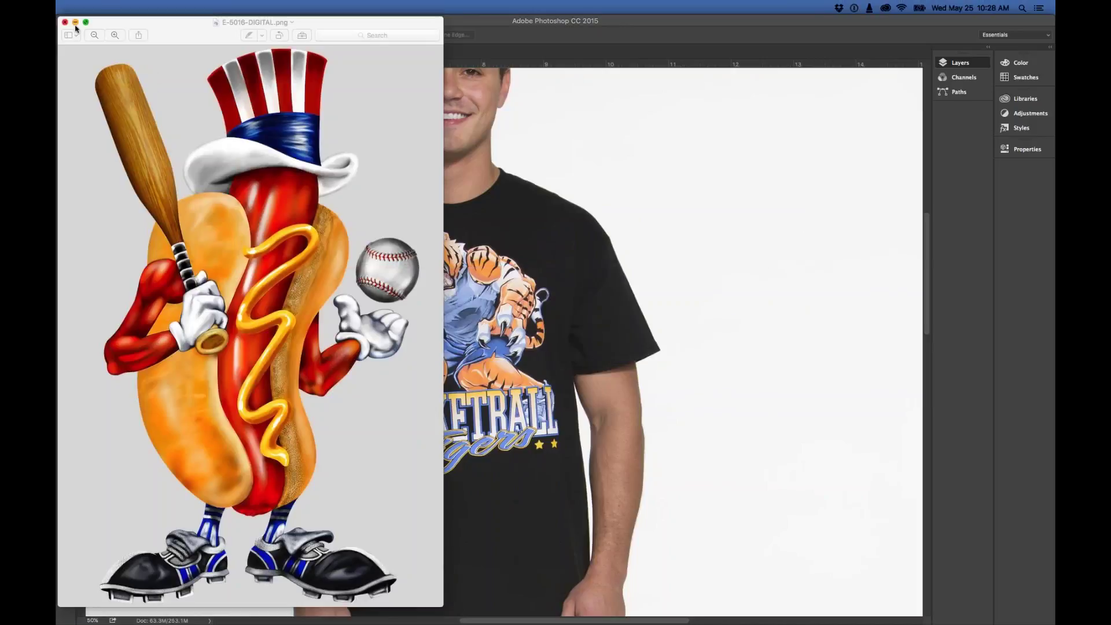
{"action": "left_click", "coordinate": [75, 23]}
- Switch to Safari and download the Printing/Cutting version of the Baseball Hotdog artwork
{"action": "key", "text": "super+Tab"}
{"action": "key", "text": "super+Tab"}
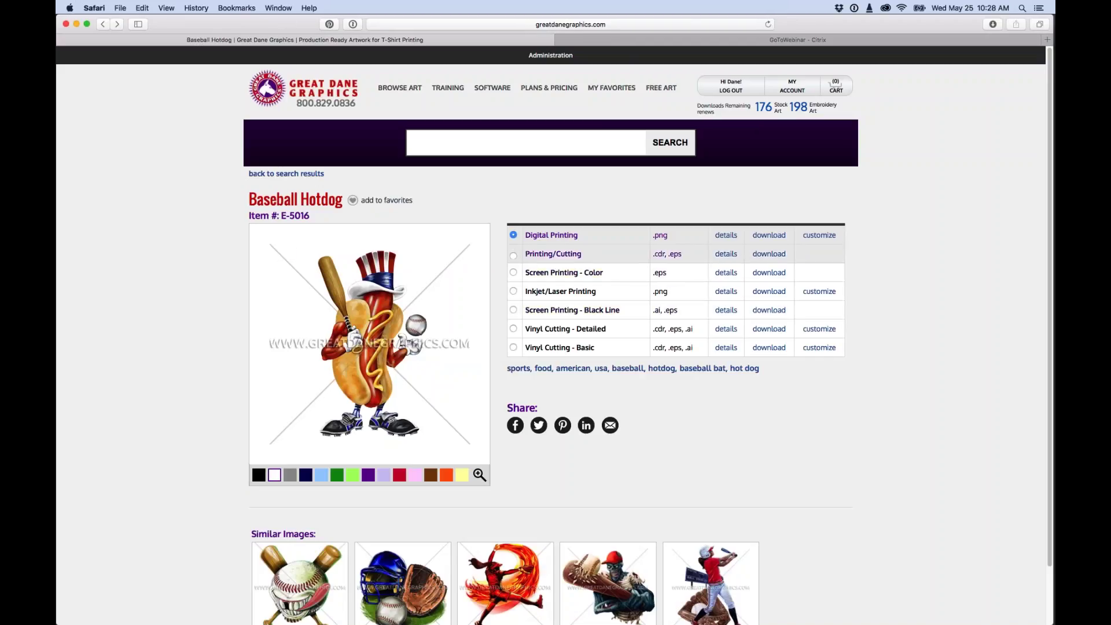
{"action": "left_click", "coordinate": [513, 254]}
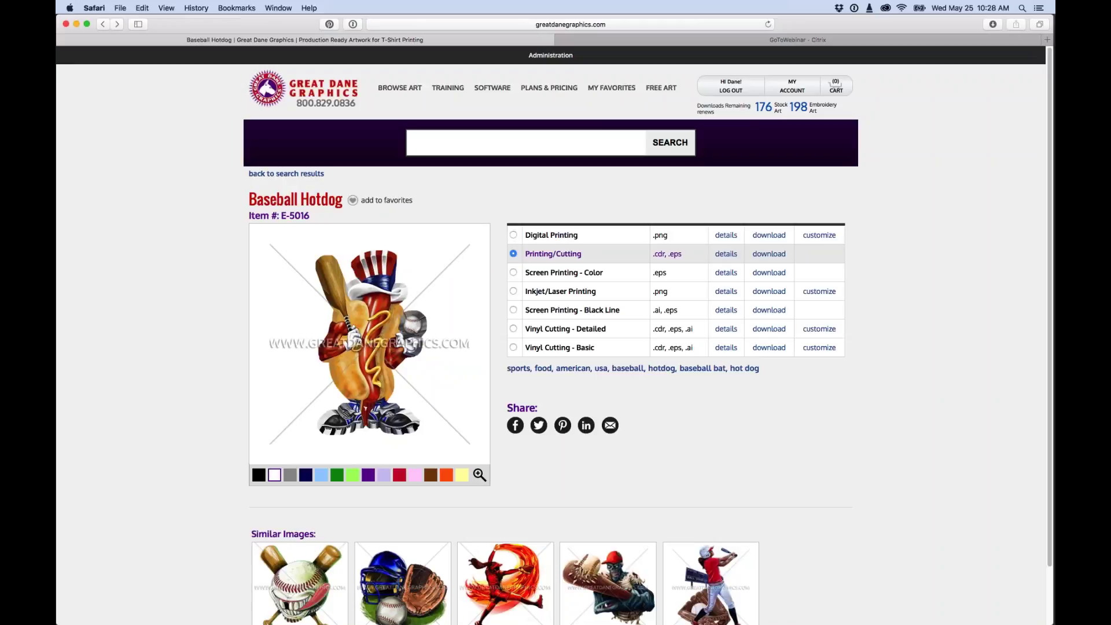
{"action": "left_click", "coordinate": [775, 256]}
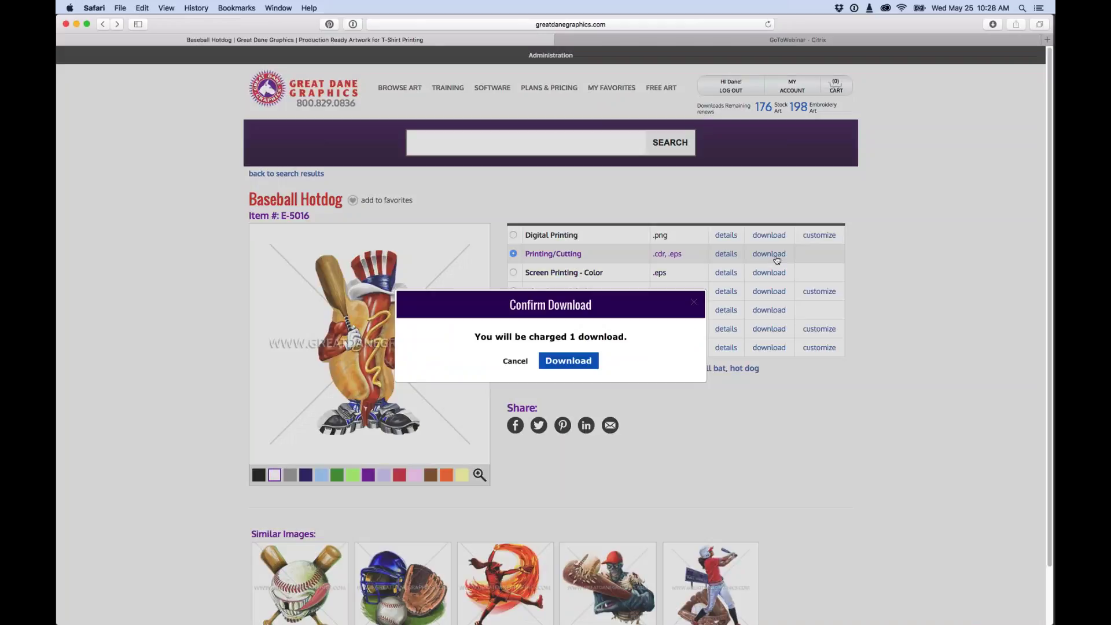
{"action": "left_click", "coordinate": [570, 361]}
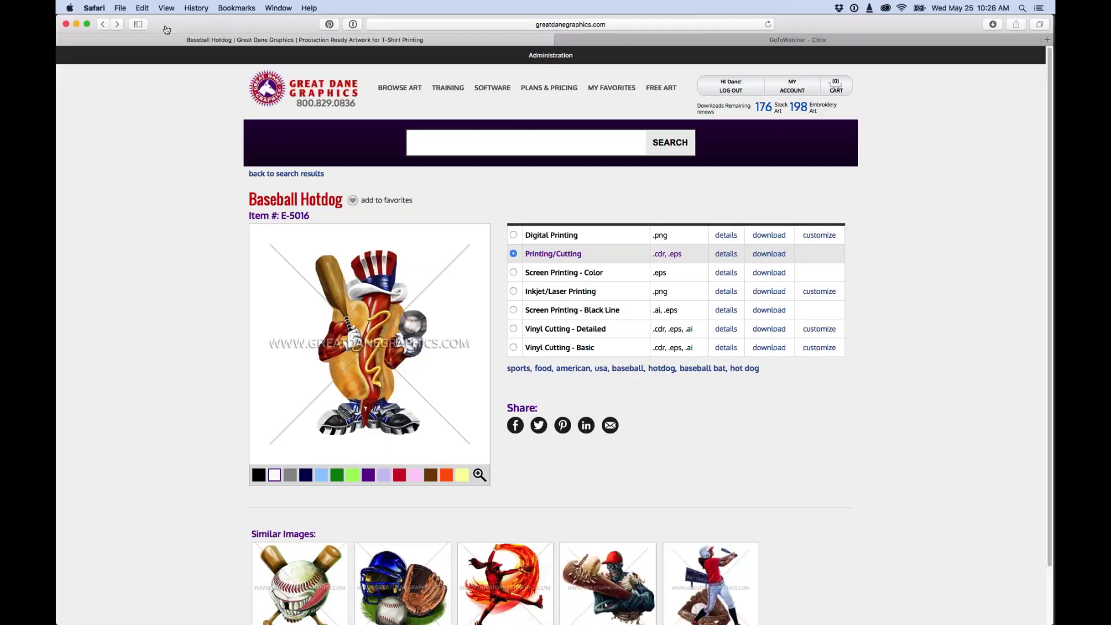
- Switch to Illustrator and open E-5016-PRINT-CUT.eps from the E-5016-PRINT-CUT folder in Downloads
{"action": "key", "text": "super+Tab"}
{"action": "key", "text": "super+Tab"}
{"action": "key", "text": "super+Tab"}
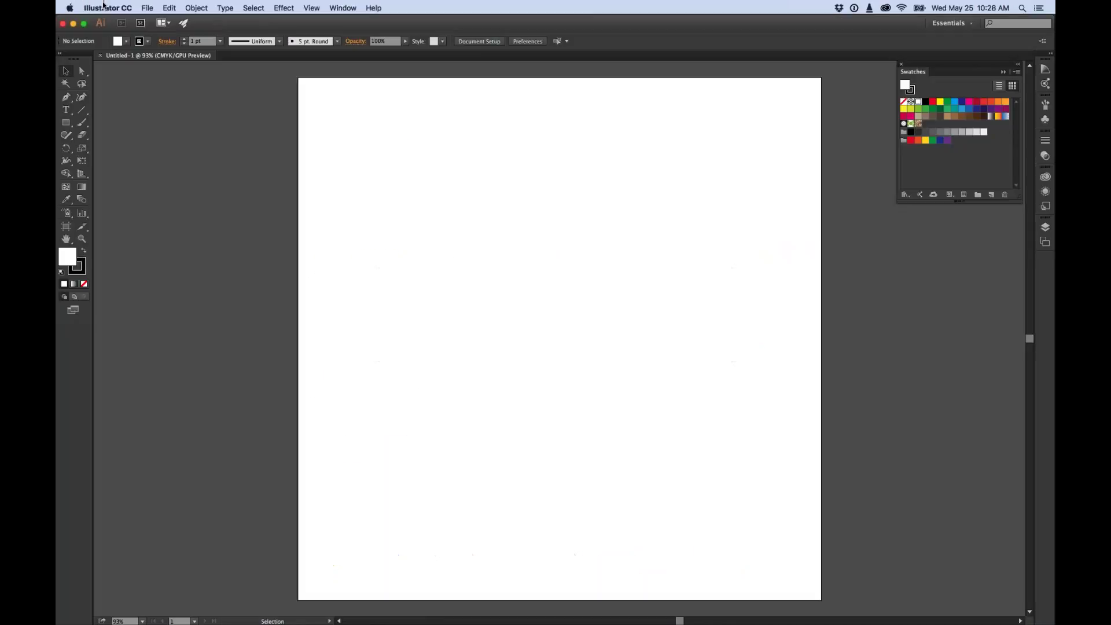
{"action": "left_click", "coordinate": [149, 8]}
{"action": "left_click", "coordinate": [157, 41]}
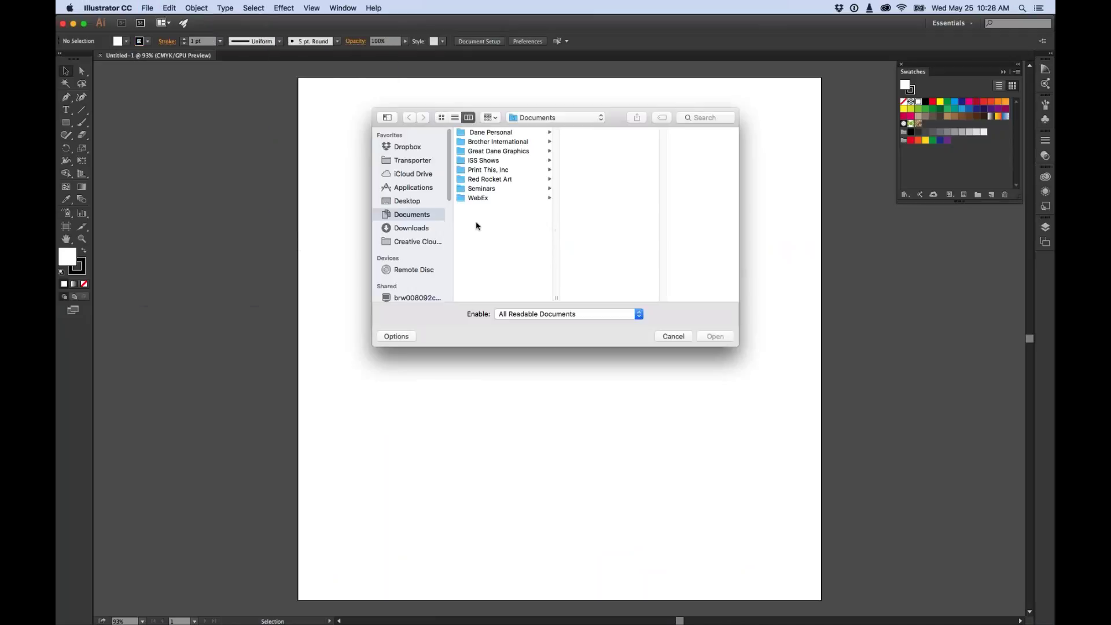
{"action": "left_click", "coordinate": [413, 228]}
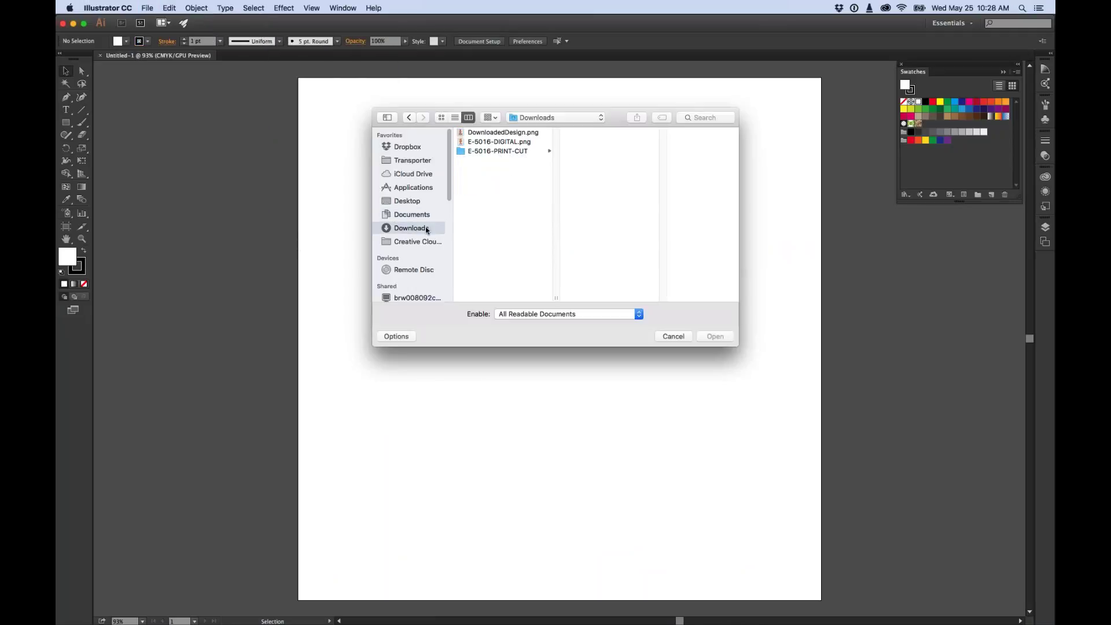
{"action": "left_click", "coordinate": [483, 151]}
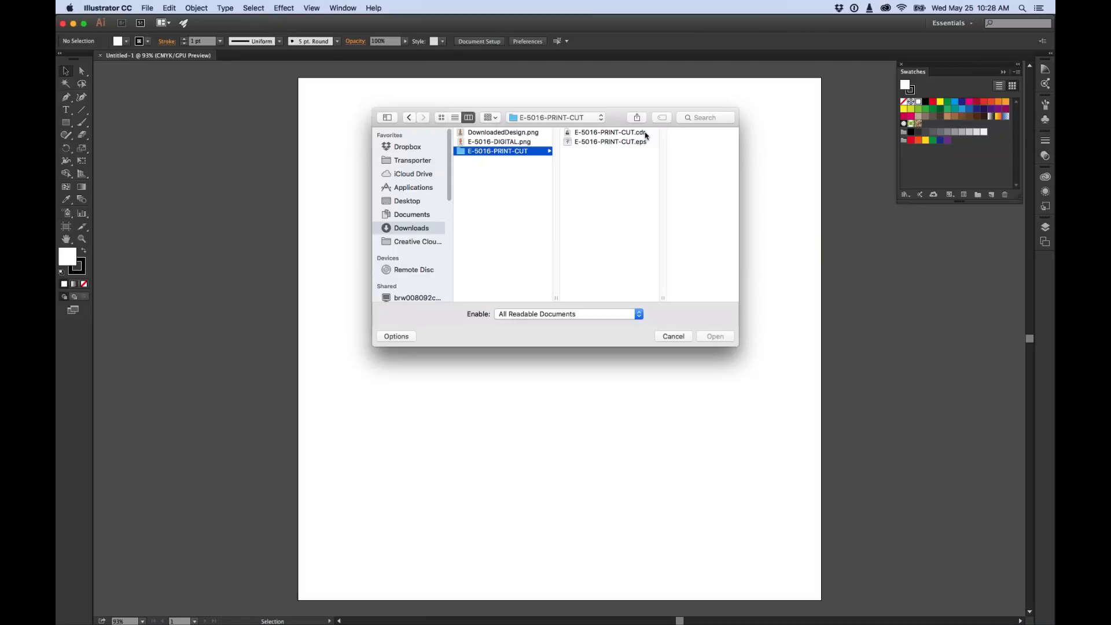
{"action": "left_click", "coordinate": [616, 143]}
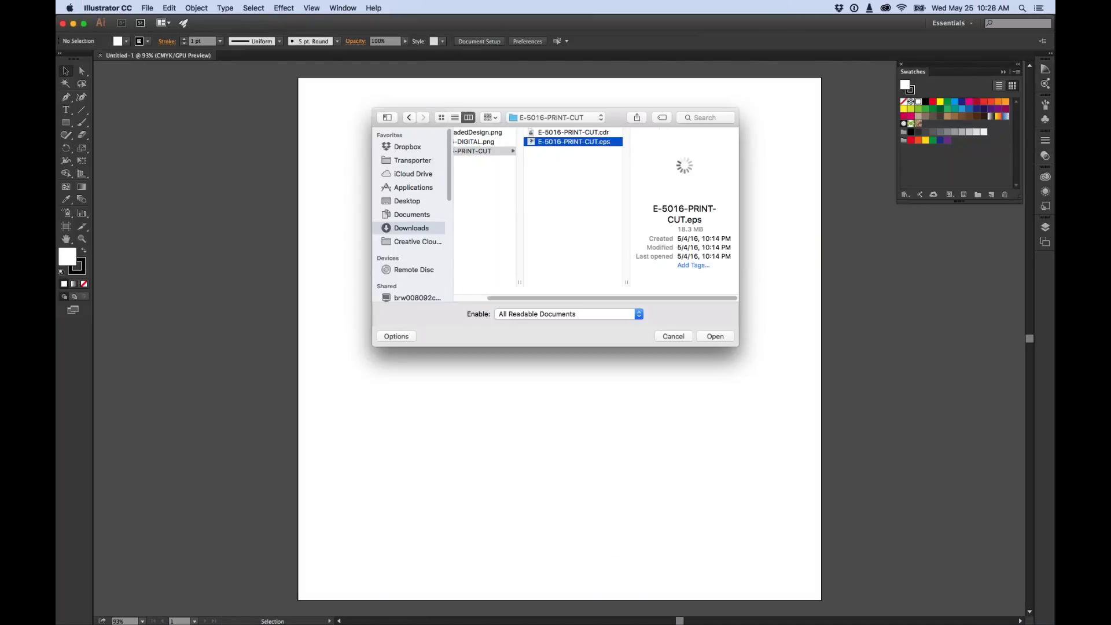
{"action": "left_click", "coordinate": [715, 336]}
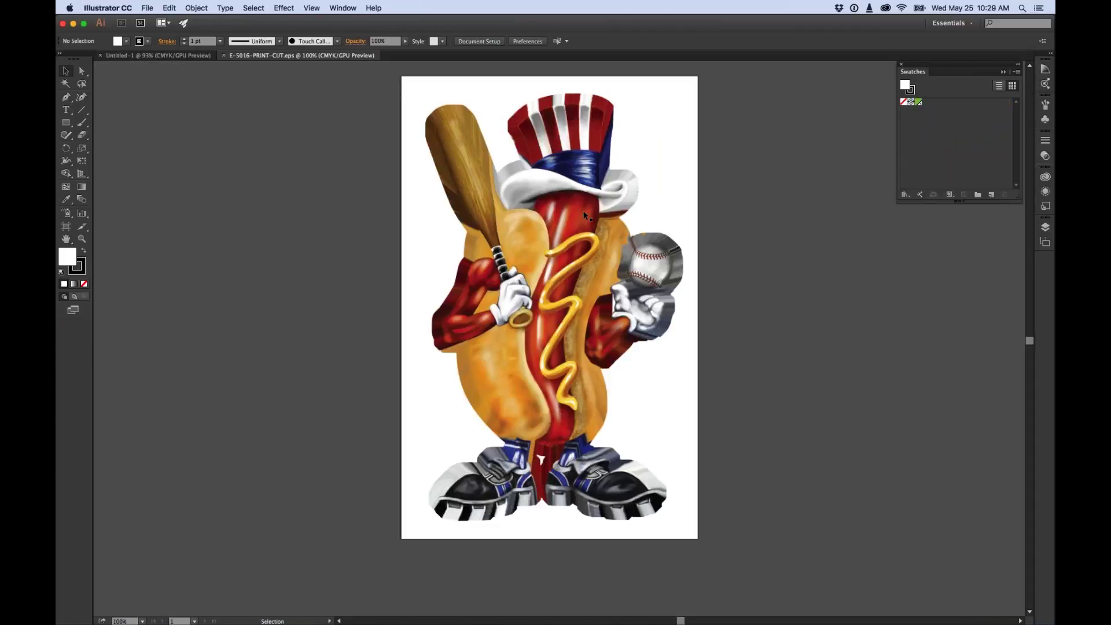
- Examine the cut contour and image bleed around the hat and bat, selecting the green cut path and the bleed image
{"action": "key", "text": "z"}
{"action": "left_click", "coordinate": [593, 215]}
{"action": "left_click", "coordinate": [591, 231]}
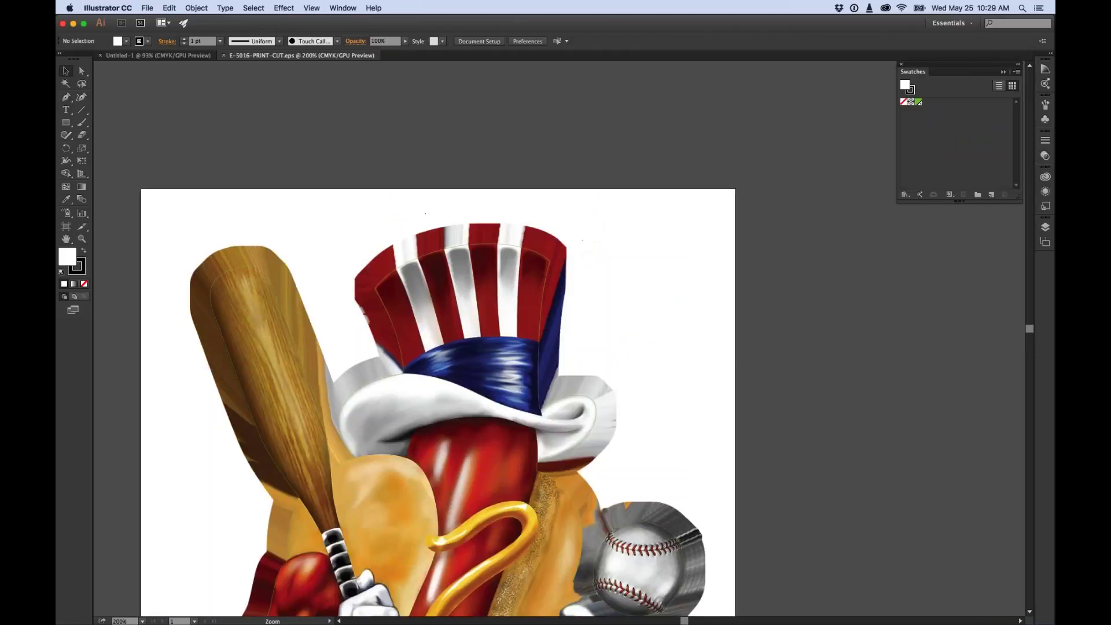
{"action": "left_click", "coordinate": [600, 361]}
{"action": "key", "text": "space"}
{"action": "left_click_drag", "start_coordinate": [599, 362], "coordinate": [650, 322]}
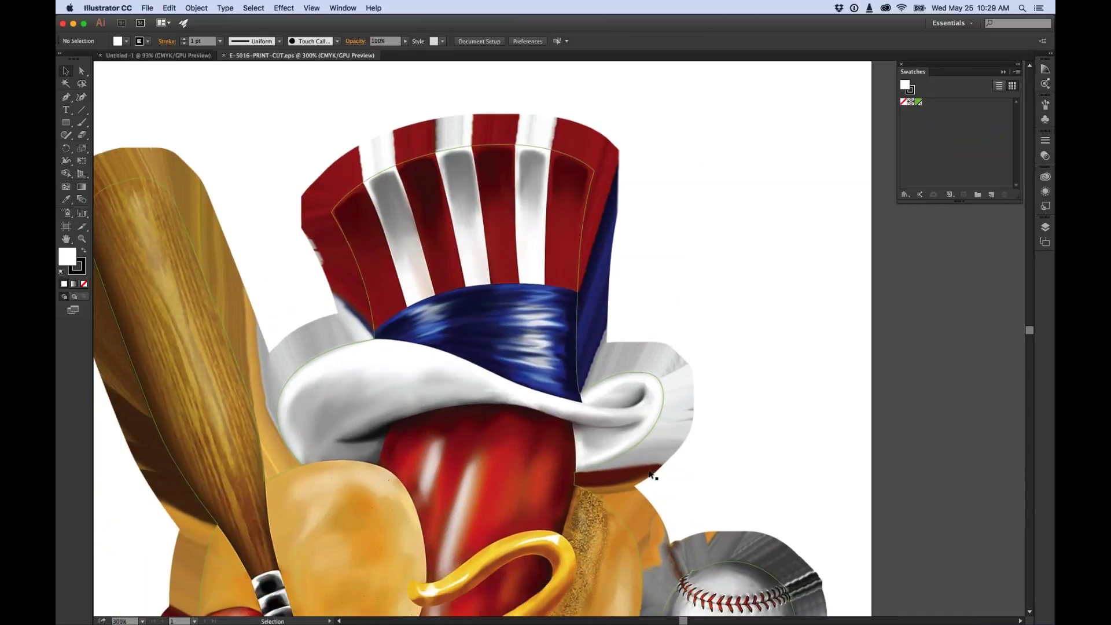
{"action": "key", "text": "space"}
{"action": "left_click_drag", "start_coordinate": [548, 375], "coordinate": [607, 344]}
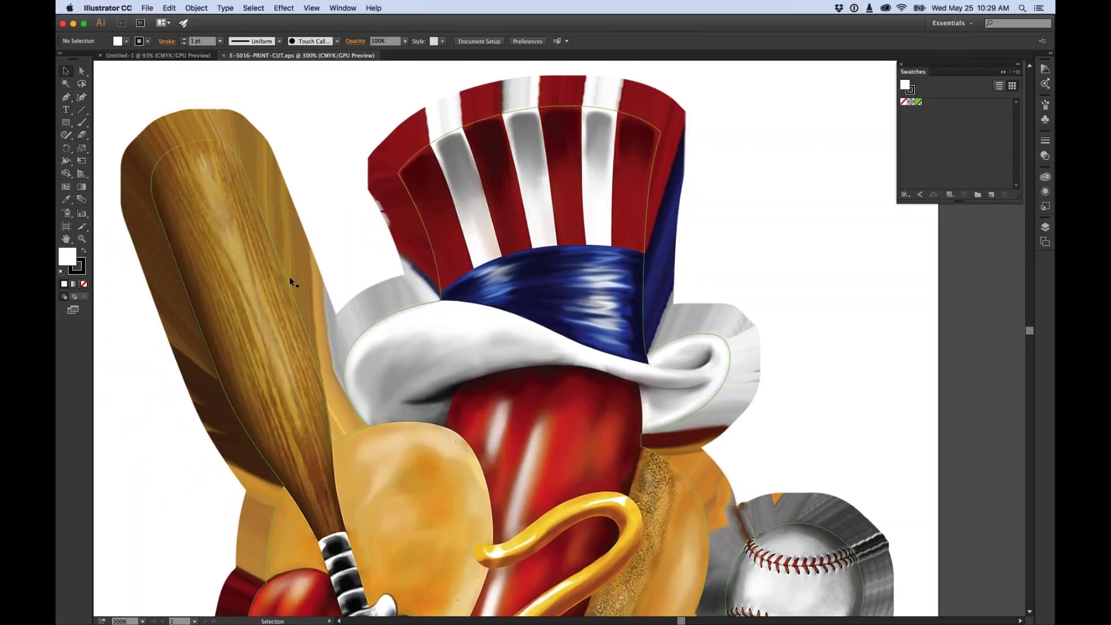
{"action": "left_click", "coordinate": [659, 132]}
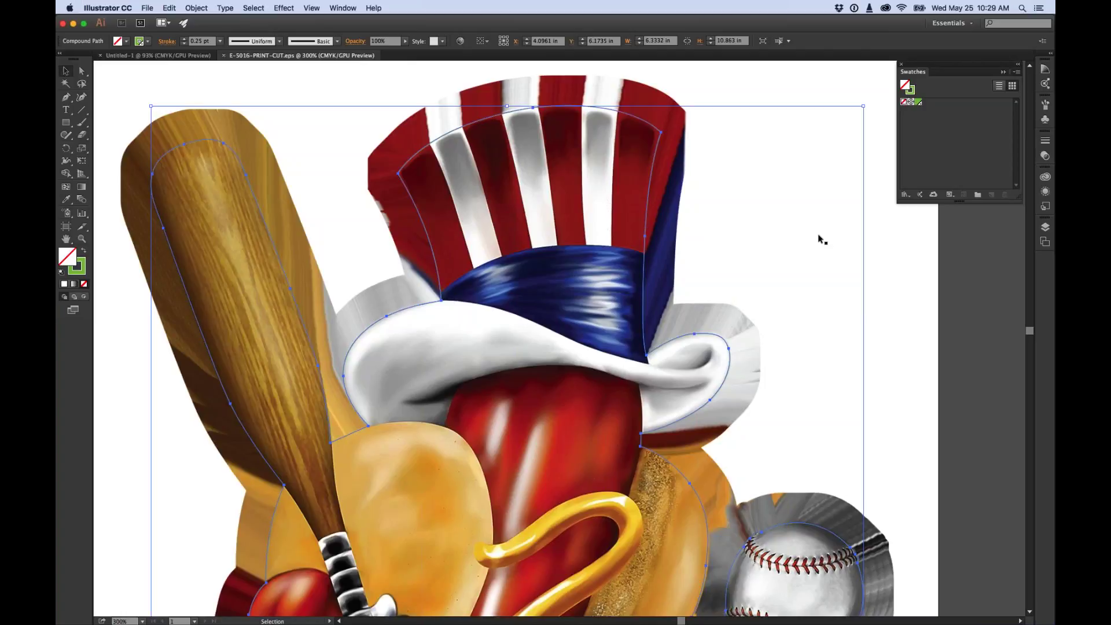
{"action": "left_click", "coordinate": [703, 338]}
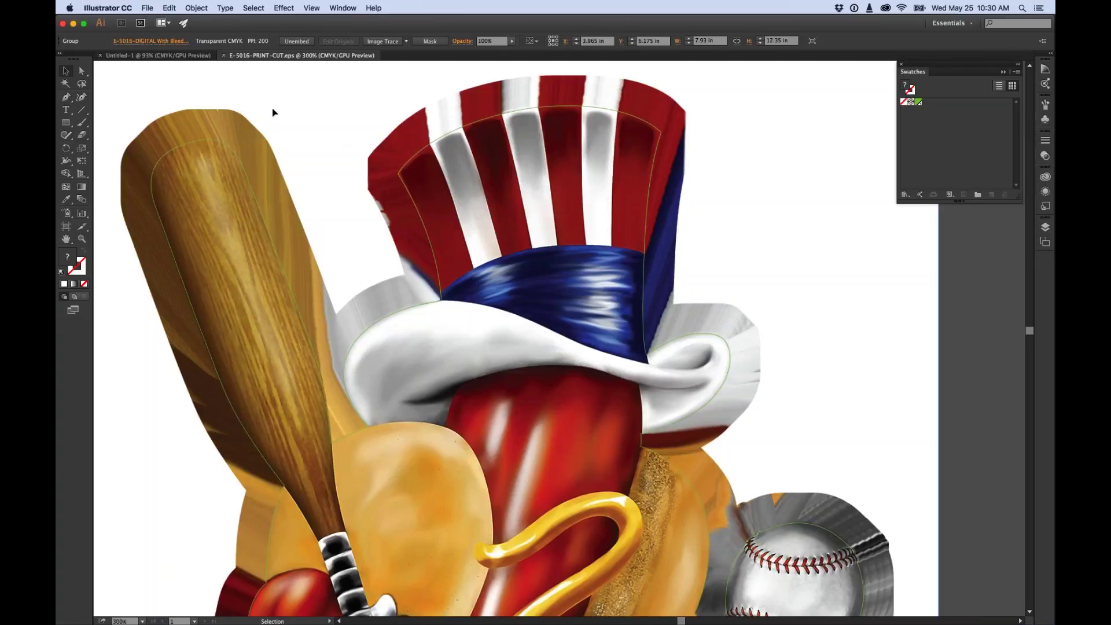
- Switch to Safari, select the Screen Printing - Color version and review its details, declining the incoming call
{"action": "key", "text": "super+Tab"}
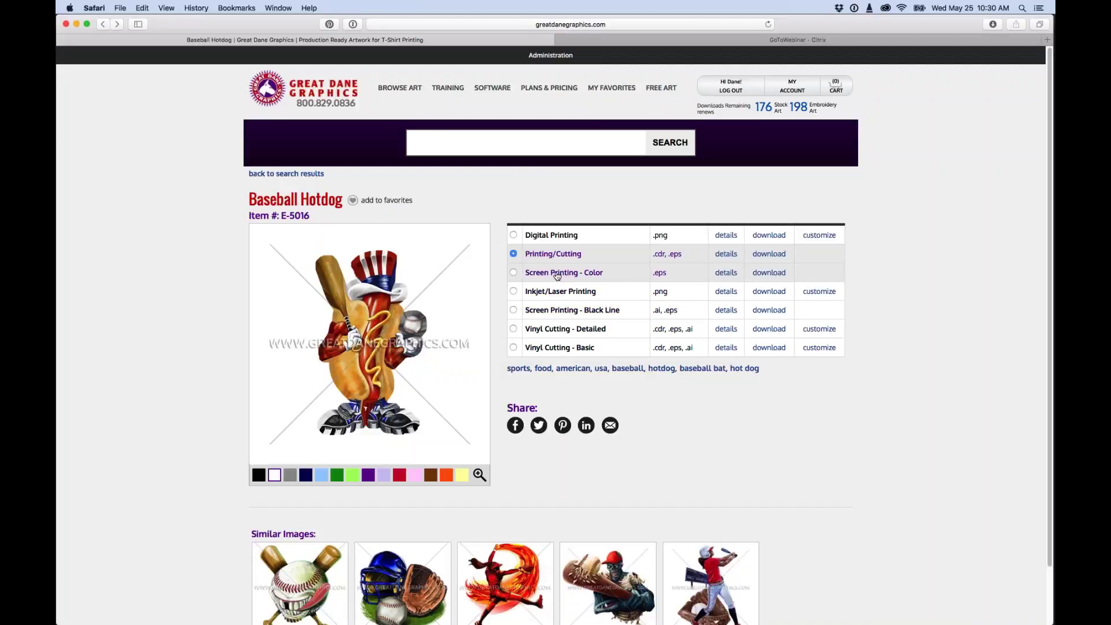
{"action": "left_click", "coordinate": [557, 274]}
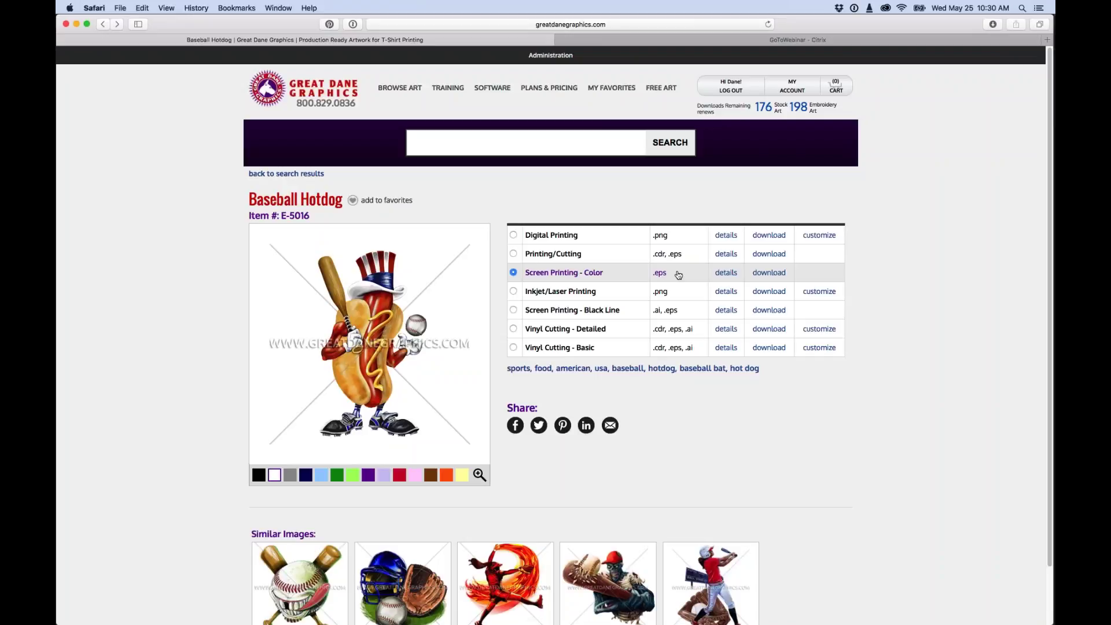
{"action": "left_click", "coordinate": [727, 273]}
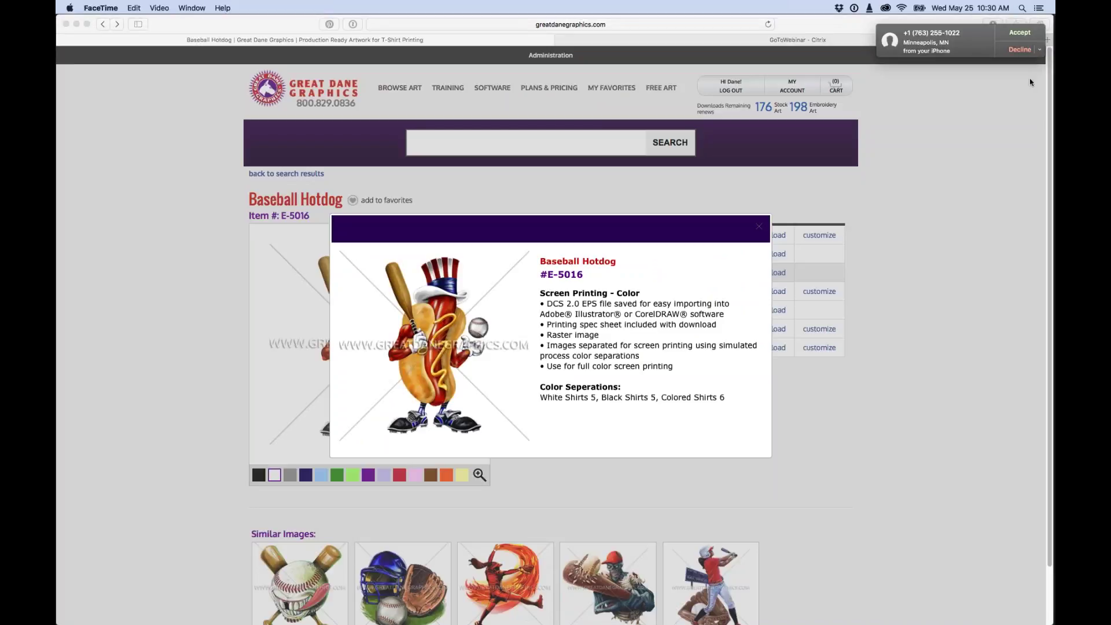
{"action": "left_click", "coordinate": [1017, 50]}
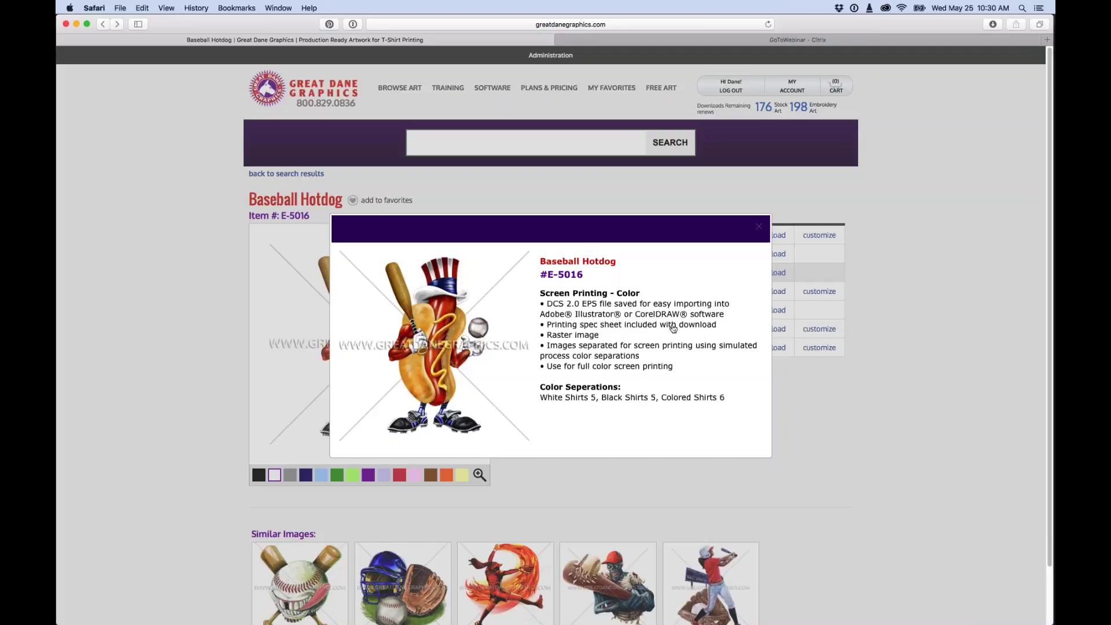
{"action": "left_click", "coordinate": [759, 227]}
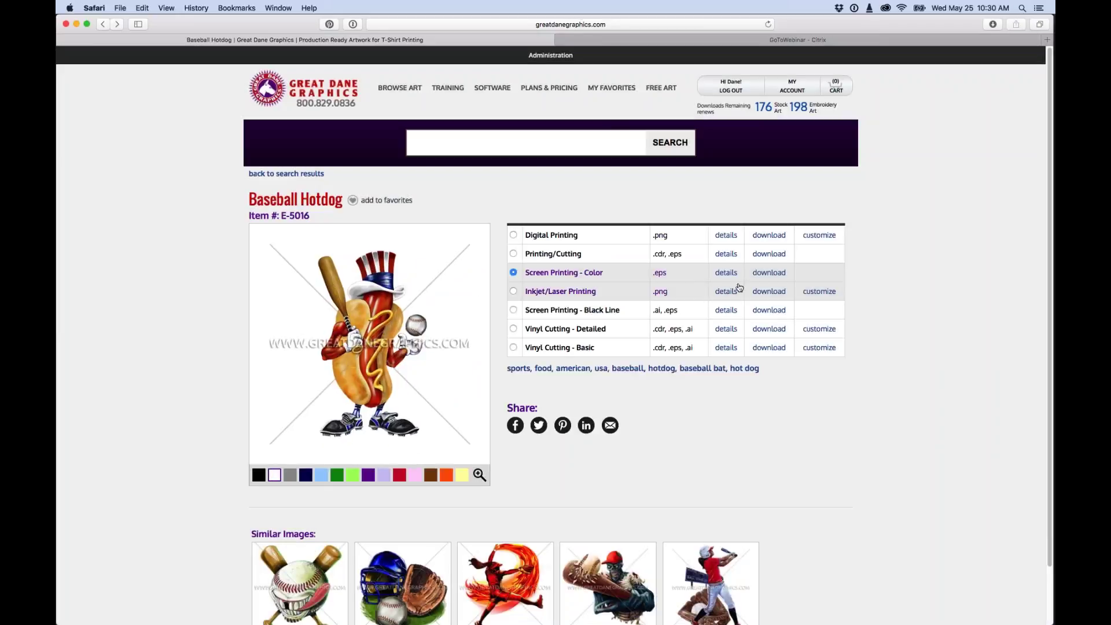
- Download the Screen Printing - Color version of Baseball Hotdog, then switch to Illustrator and close E-5016-PRINT-CUT.eps
{"action": "left_click", "coordinate": [771, 272]}
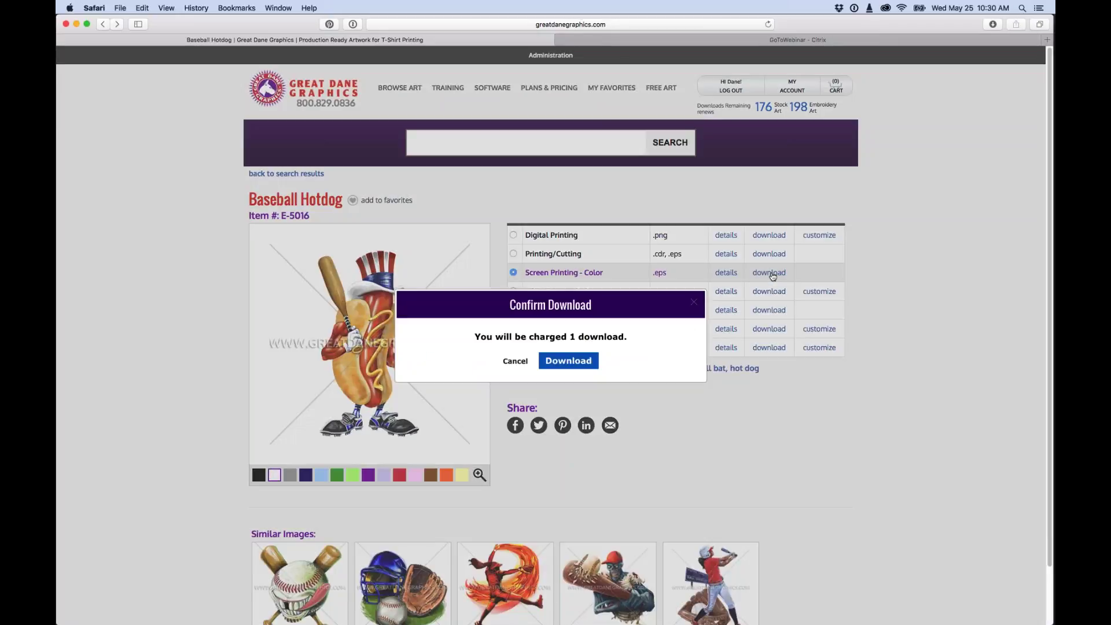
{"action": "left_click", "coordinate": [576, 362]}
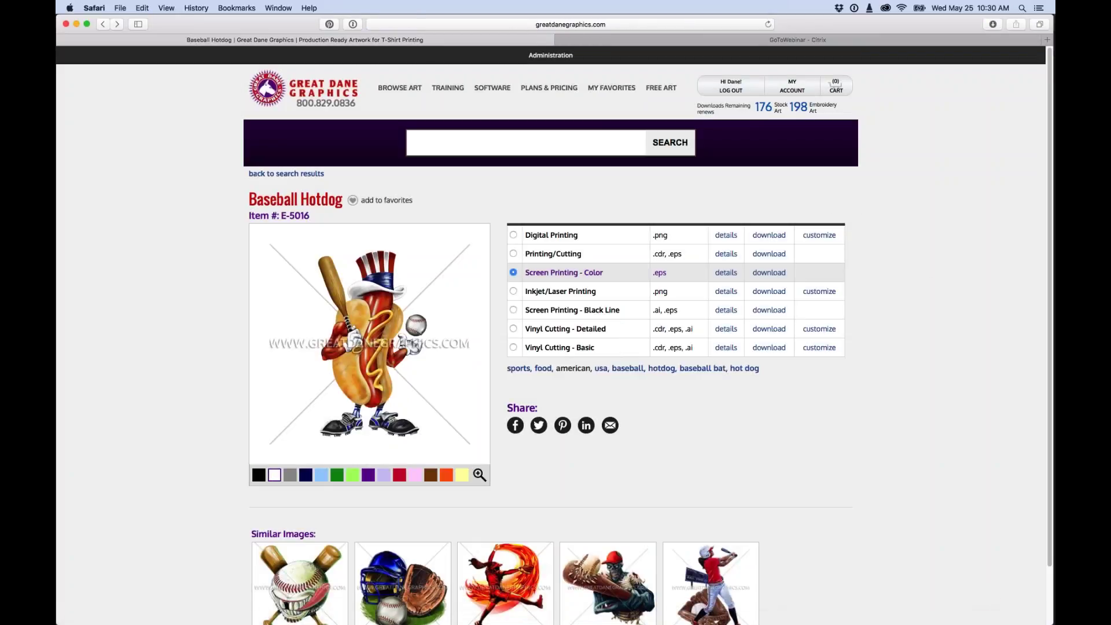
{"action": "key", "text": "super+Tab"}
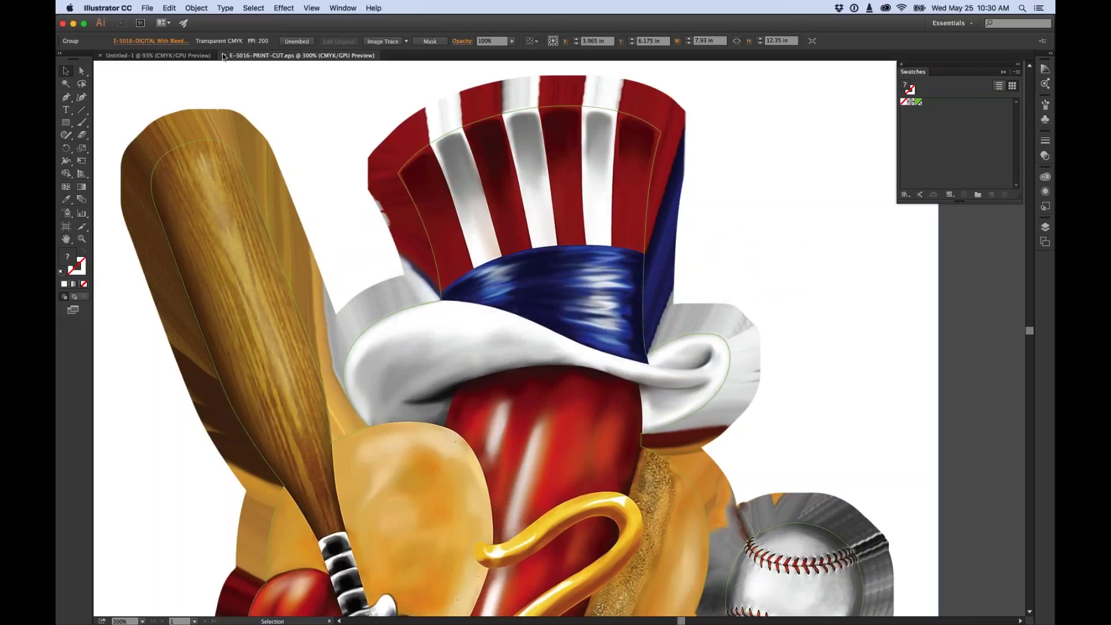
{"action": "key", "text": "super+w"}
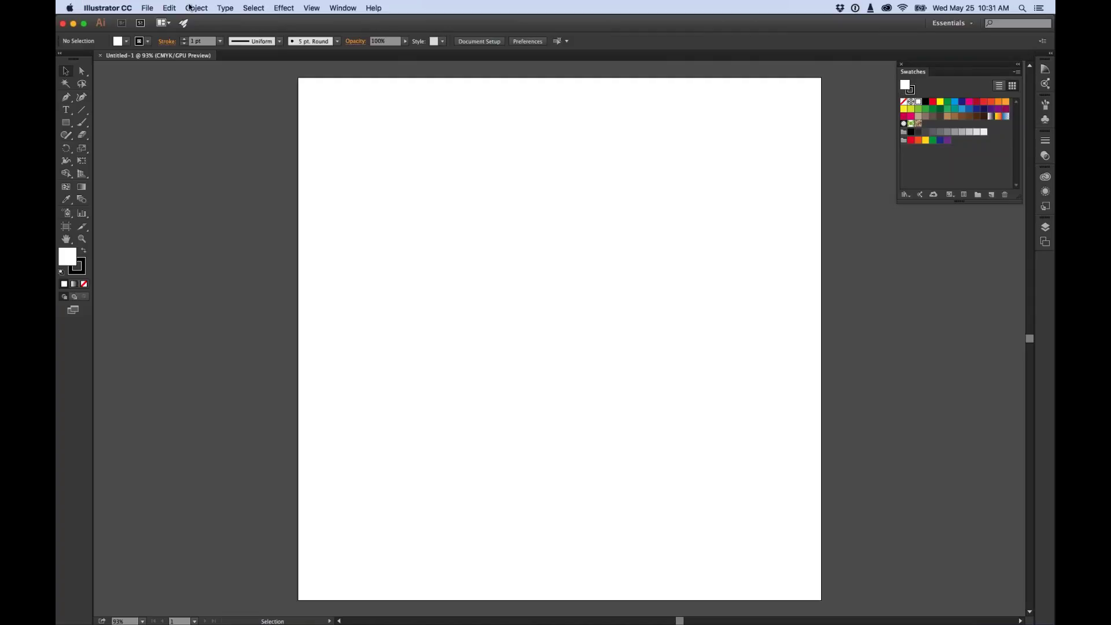
- Start placing a file from the E-5016-SCREEN-PRINT folder in Downloads and preview the printing spec sheet E-5016-SCREEN-PRINT.pdf
{"action": "left_click", "coordinate": [146, 7]}
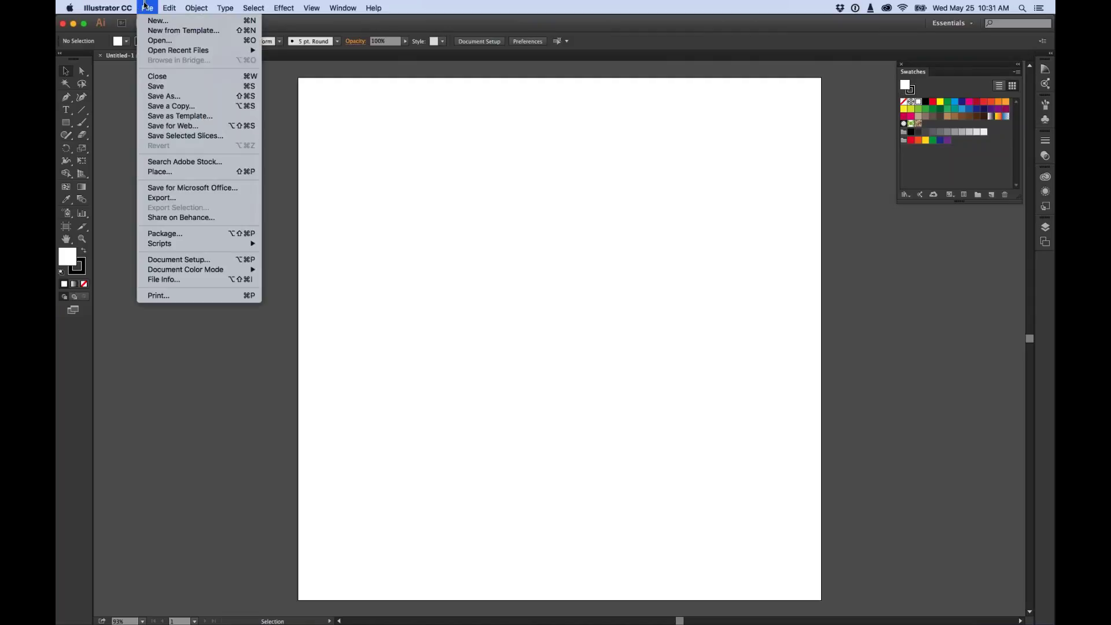
{"action": "left_click", "coordinate": [161, 173]}
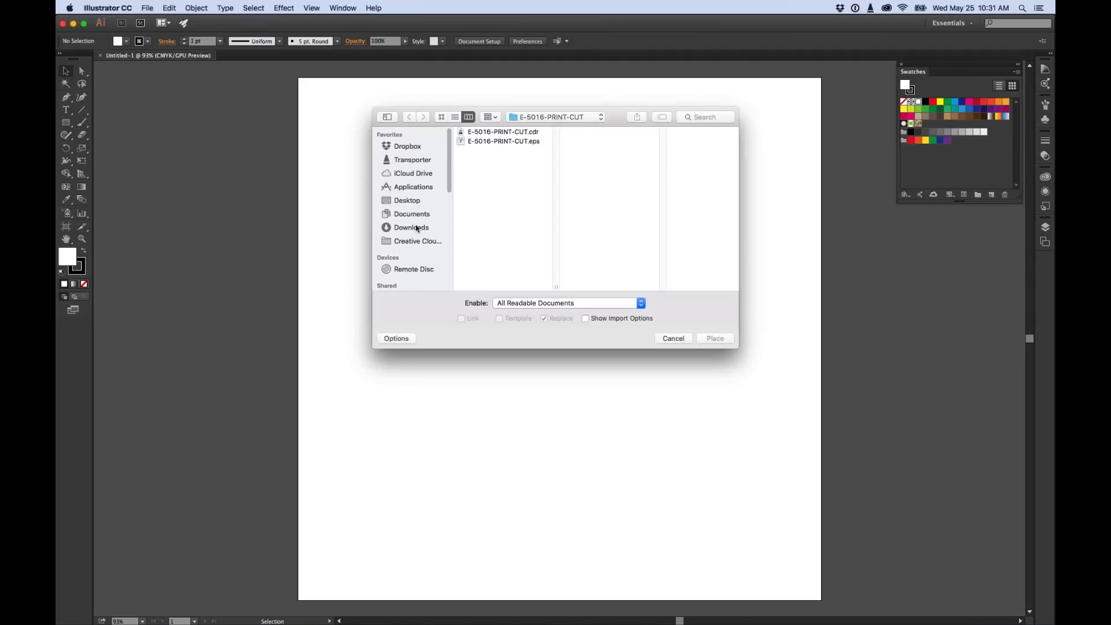
{"action": "left_click", "coordinate": [417, 228]}
{"action": "left_click", "coordinate": [523, 160]}
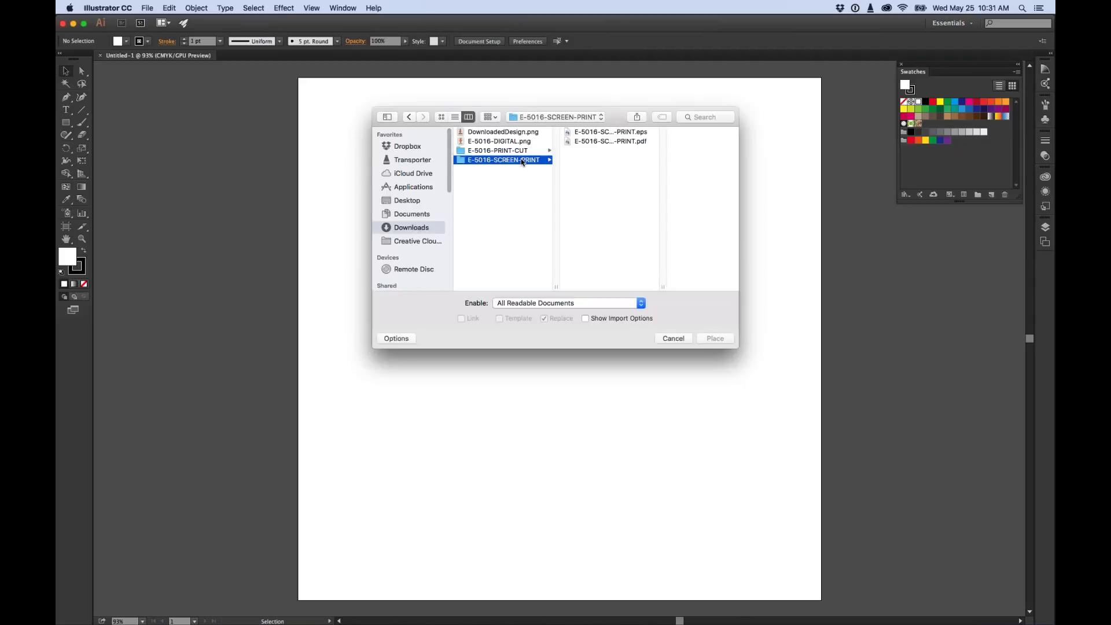
{"action": "left_click", "coordinate": [590, 144]}
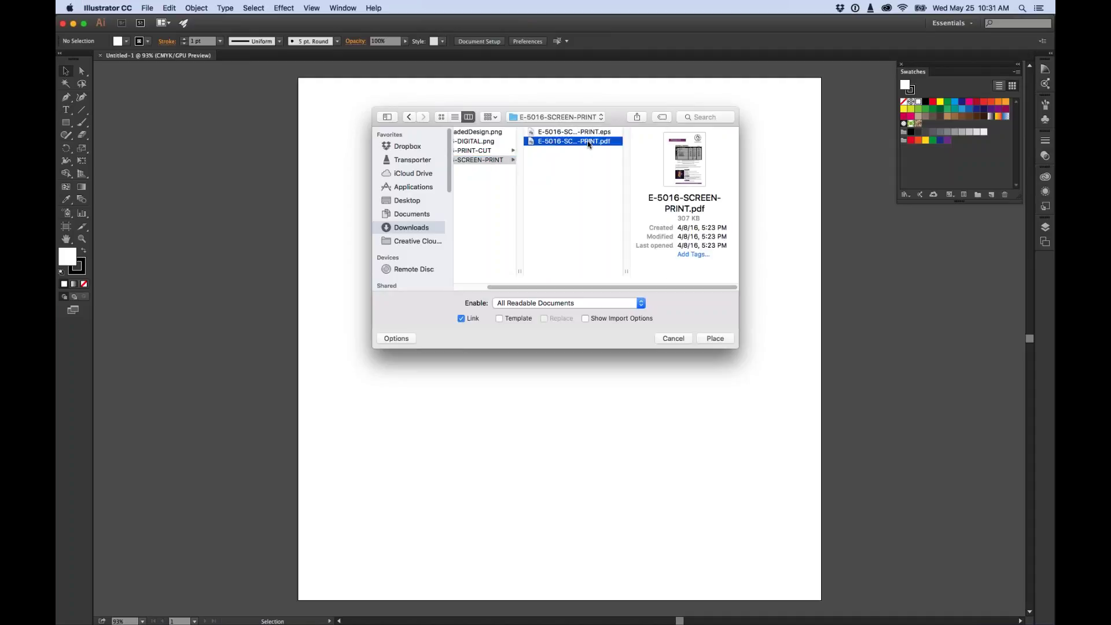
{"action": "key", "text": "space"}
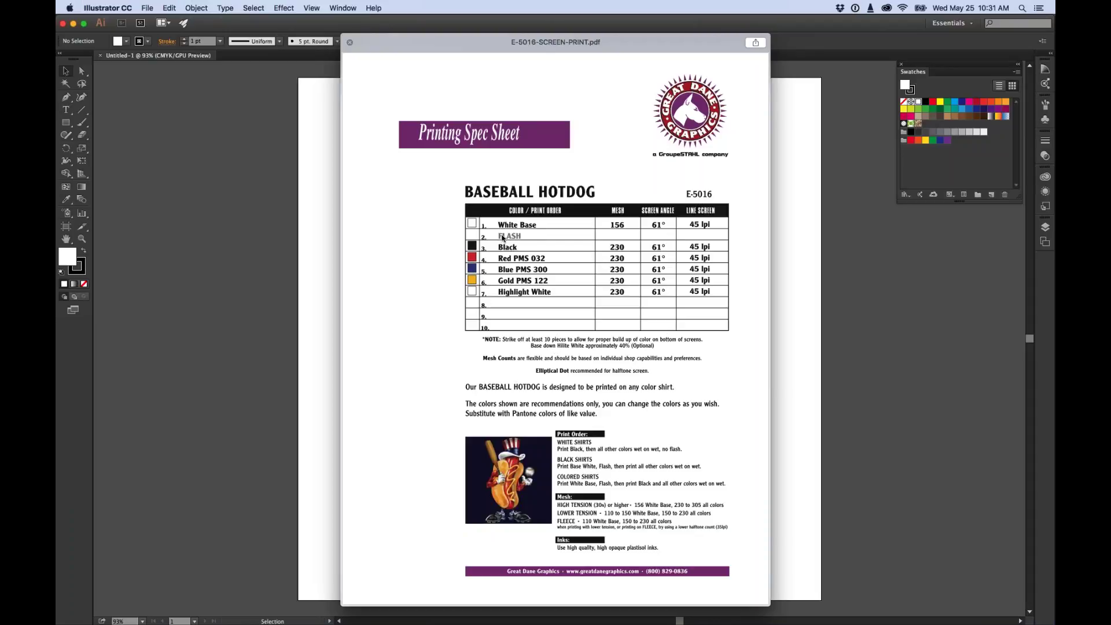
{"action": "key", "text": "space"}
- Place E-5016-SCREEN-PRINT.eps as a linked file and move it fully onto the artboard
{"action": "left_click", "coordinate": [573, 132]}
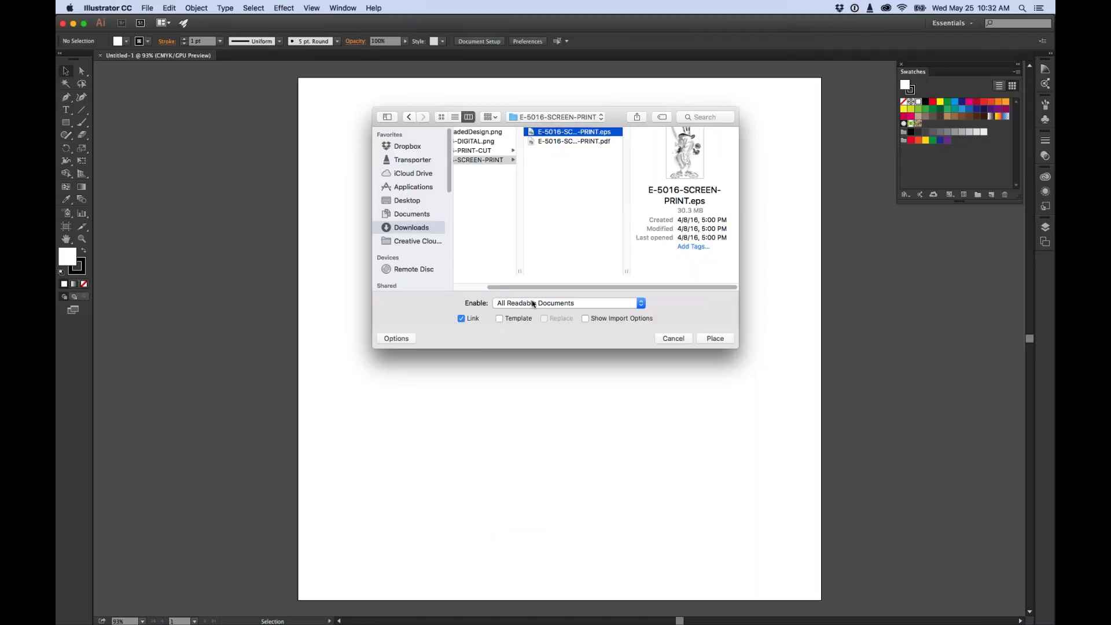
{"action": "left_click", "coordinate": [720, 340]}
{"action": "left_click", "coordinate": [339, 117]}
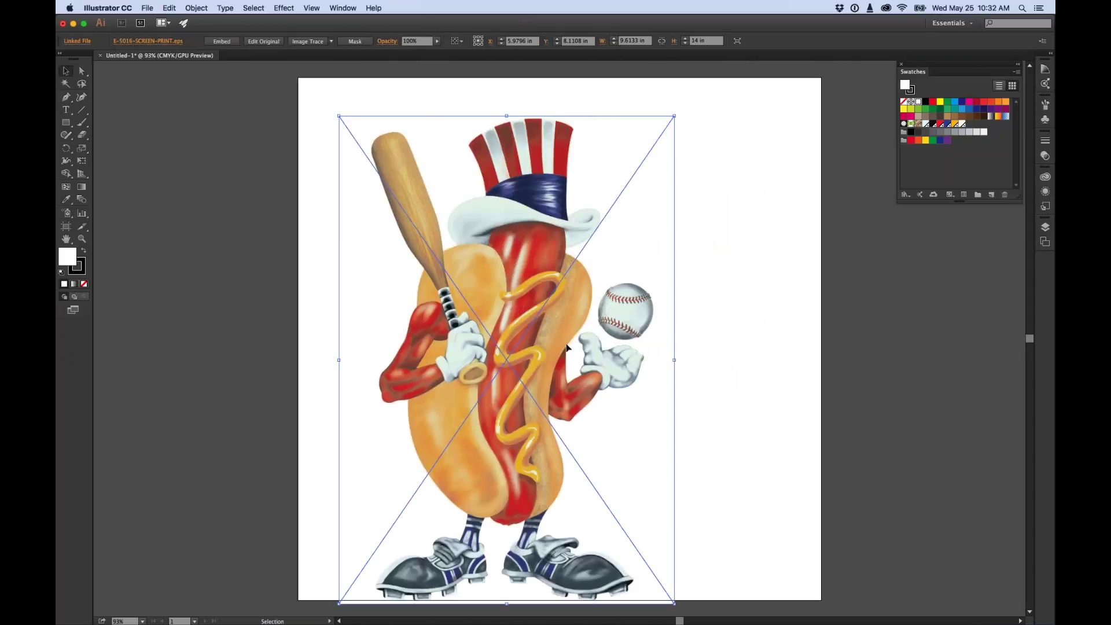
{"action": "left_click_drag", "start_coordinate": [567, 347], "coordinate": [632, 325]}
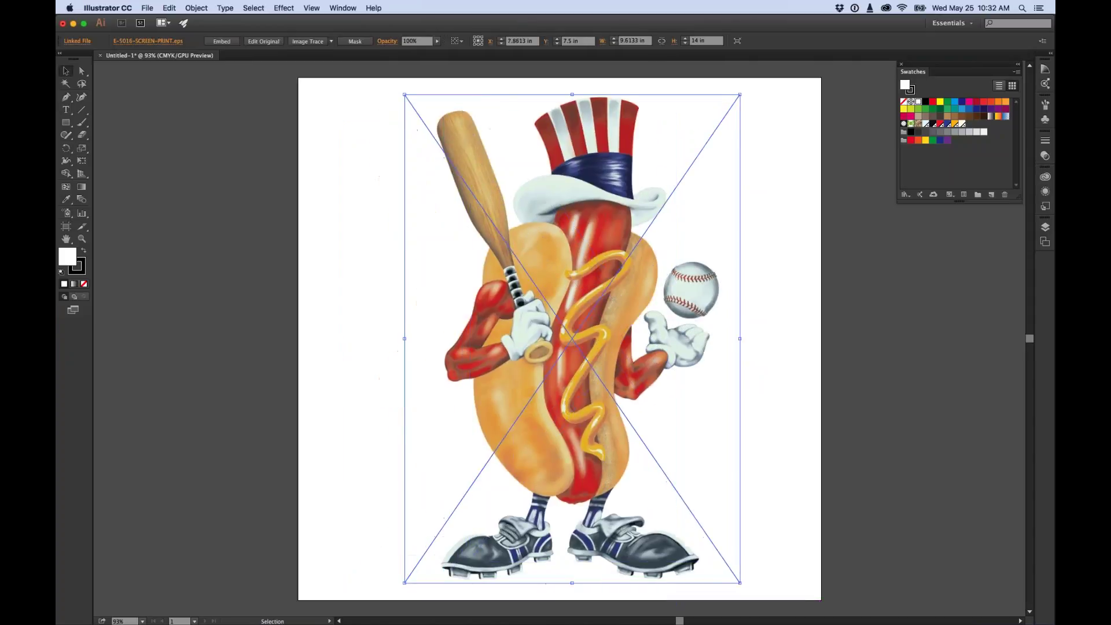
{"action": "left_click", "coordinate": [808, 288]}
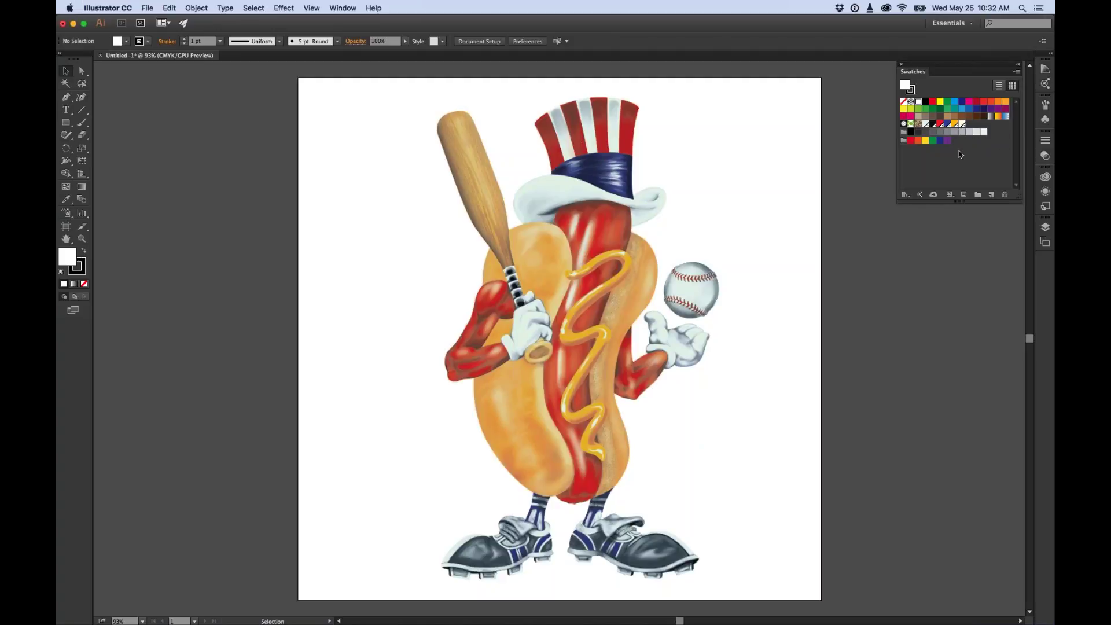
- Open the print settings, choose the AccuRIP to Epson 4900 printer and set the media size to Custom
{"action": "left_click", "coordinate": [150, 7]}
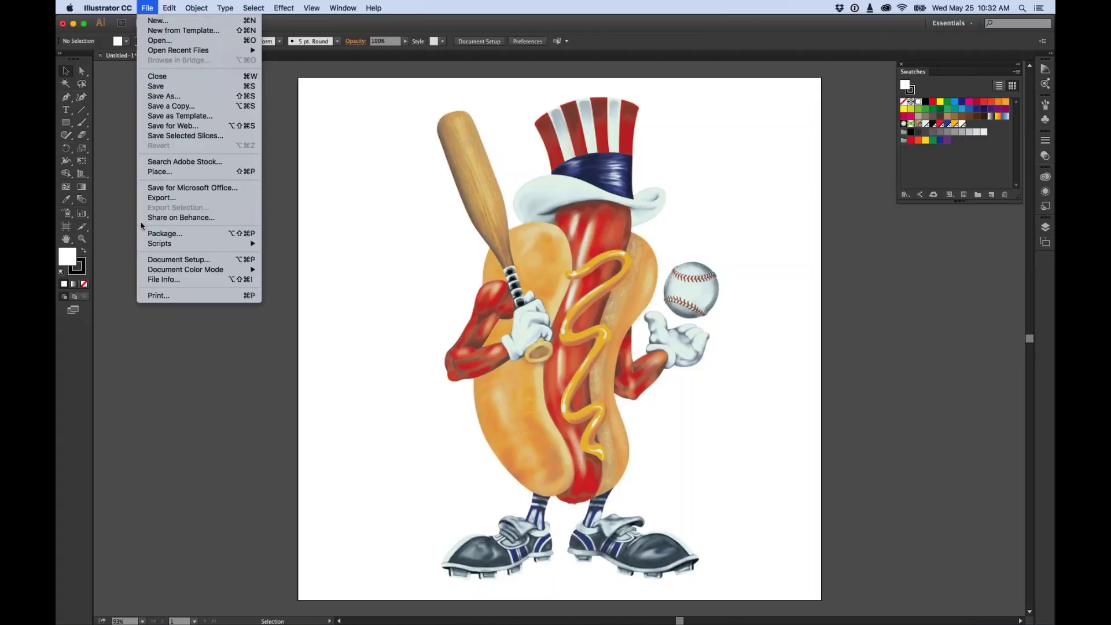
{"action": "left_click", "coordinate": [158, 296]}
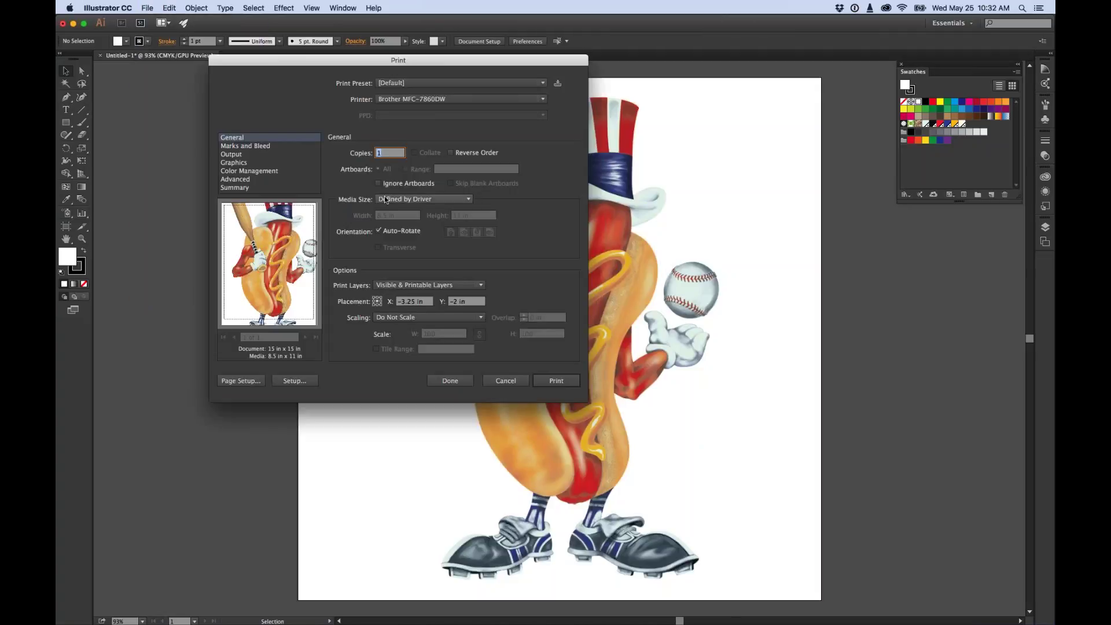
{"action": "left_click", "coordinate": [384, 199]}
{"action": "left_click", "coordinate": [358, 216]}
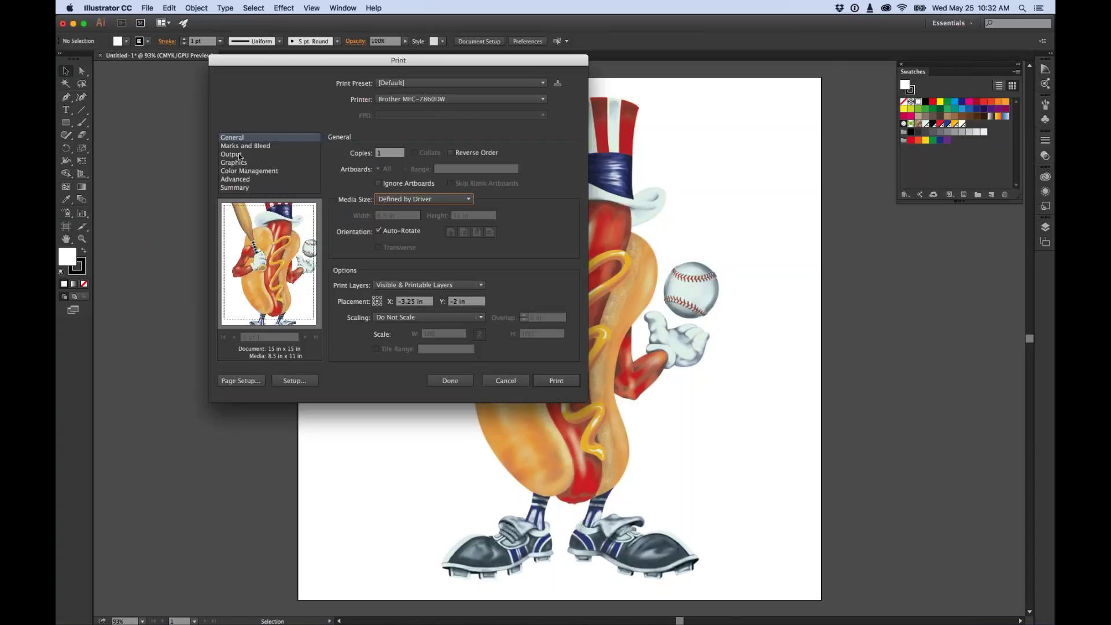
{"action": "left_click", "coordinate": [405, 99]}
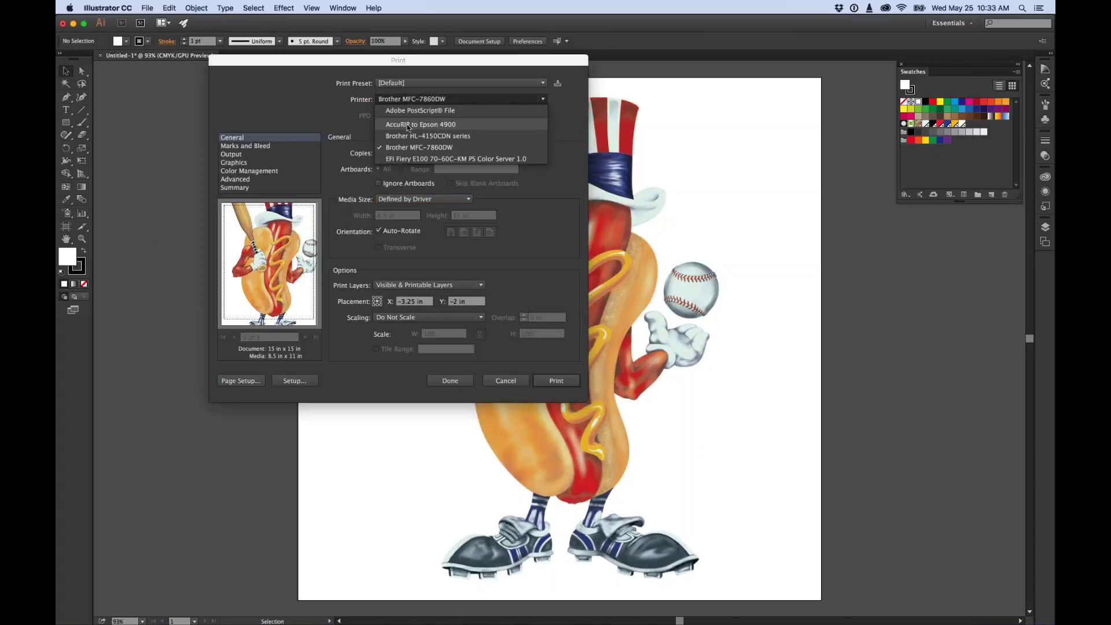
{"action": "left_click", "coordinate": [408, 123]}
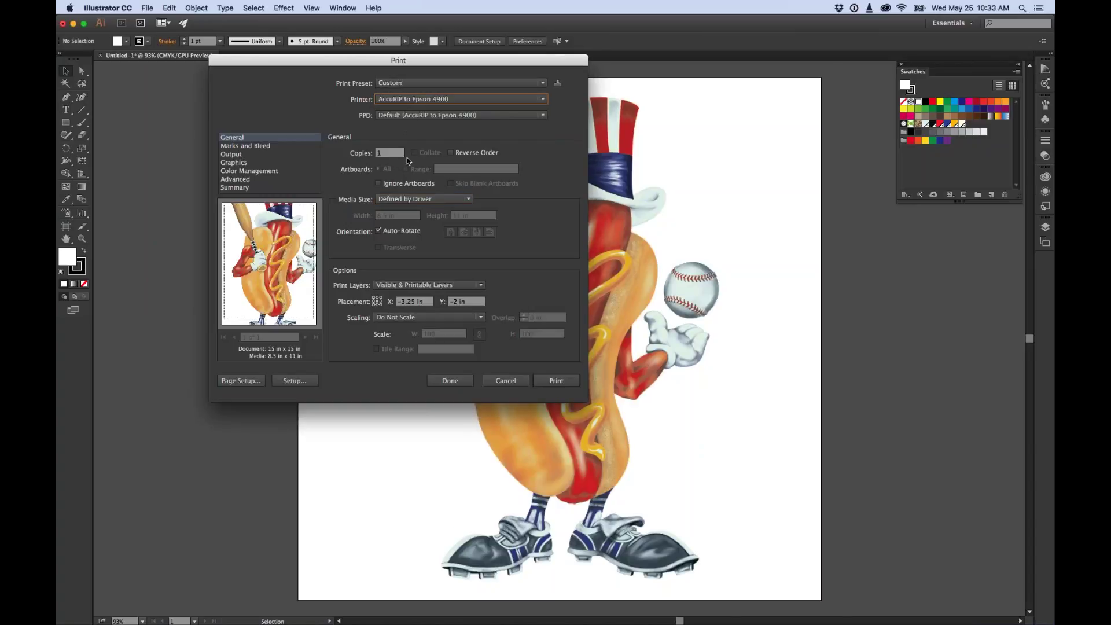
{"action": "left_click", "coordinate": [412, 199]}
{"action": "left_click", "coordinate": [395, 223]}
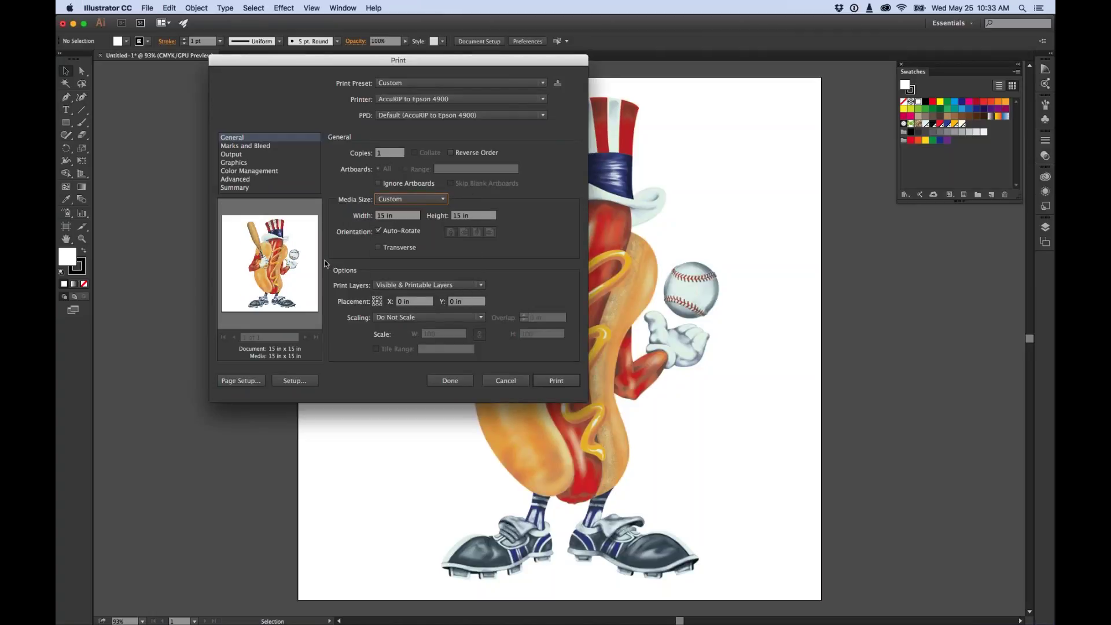
- Set the output mode to Separations (Host-Based), review the document's spot inks, and cancel printing
{"action": "left_click", "coordinate": [235, 155]}
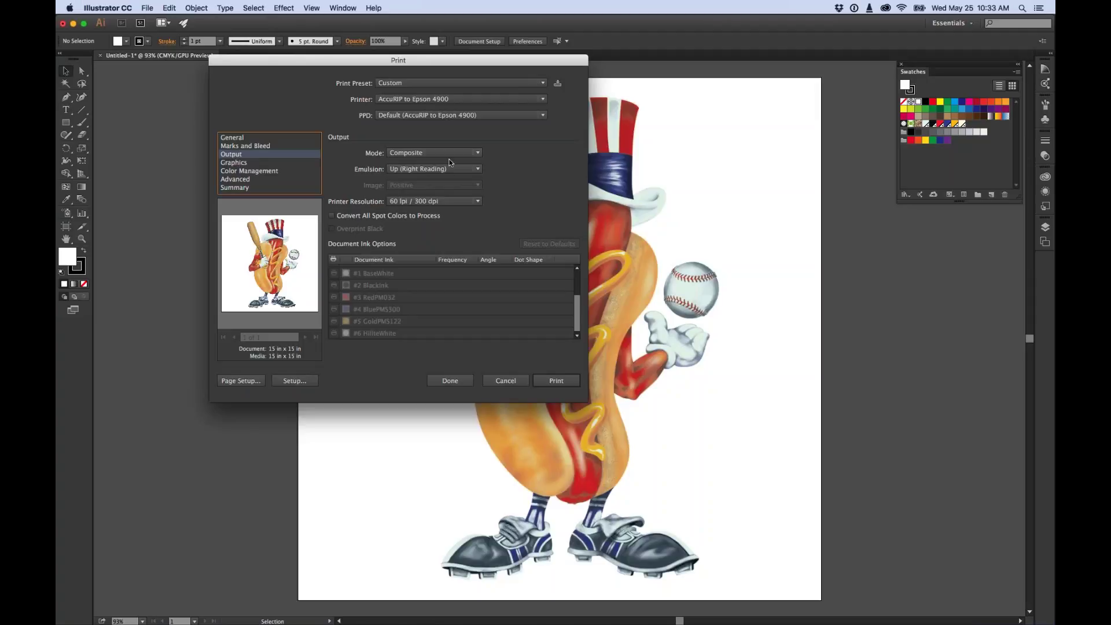
{"action": "left_click", "coordinate": [443, 152]}
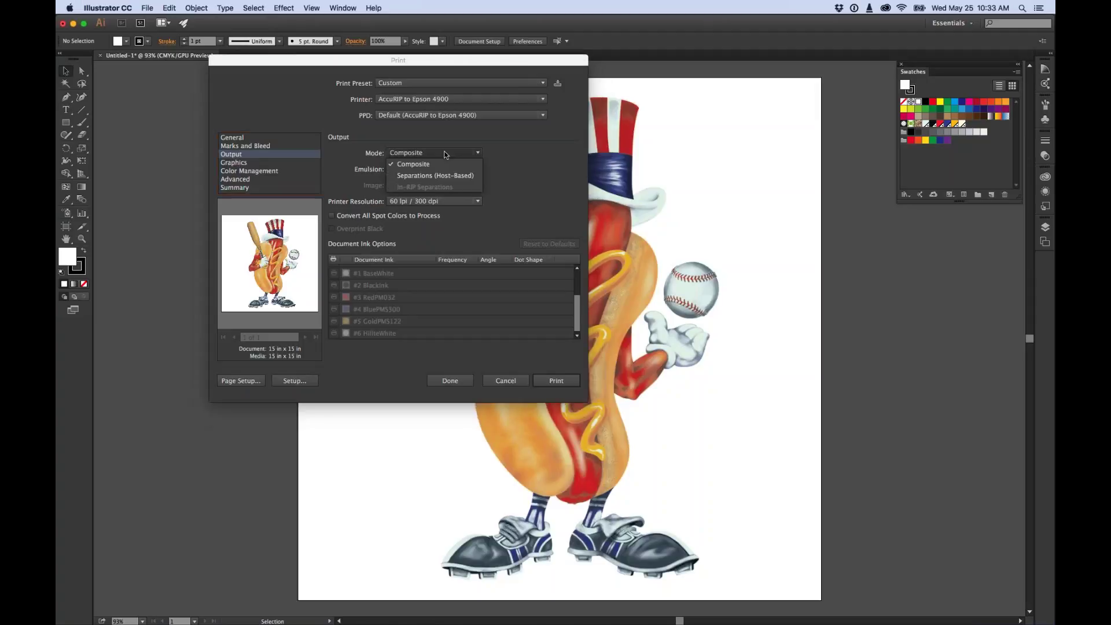
{"action": "left_click", "coordinate": [409, 176]}
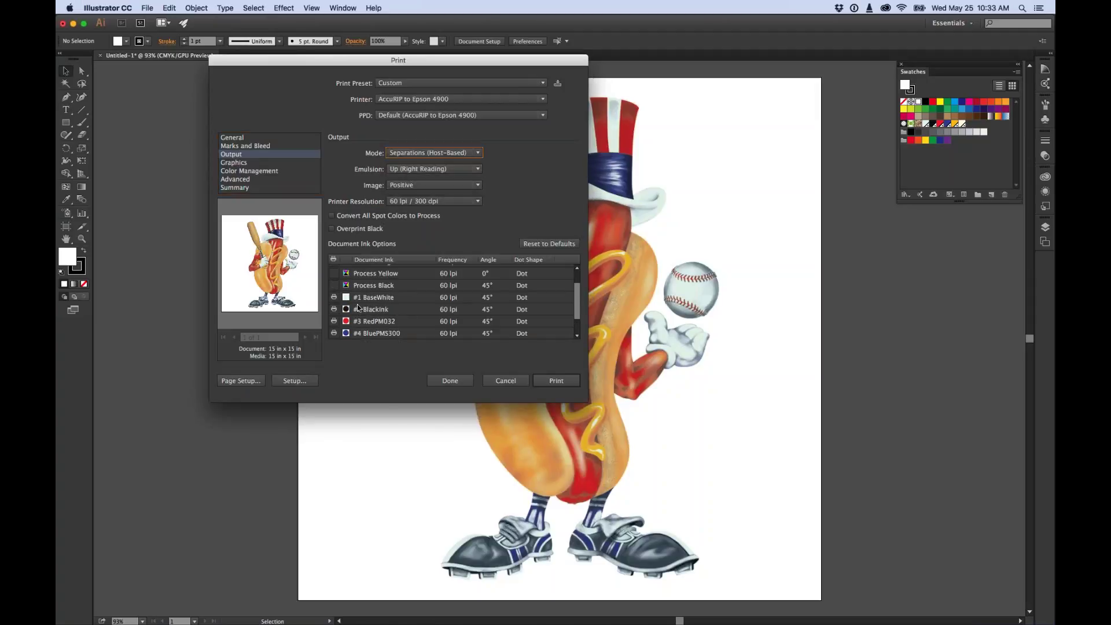
{"action": "left_click_drag", "start_coordinate": [578, 303], "coordinate": [577, 317]}
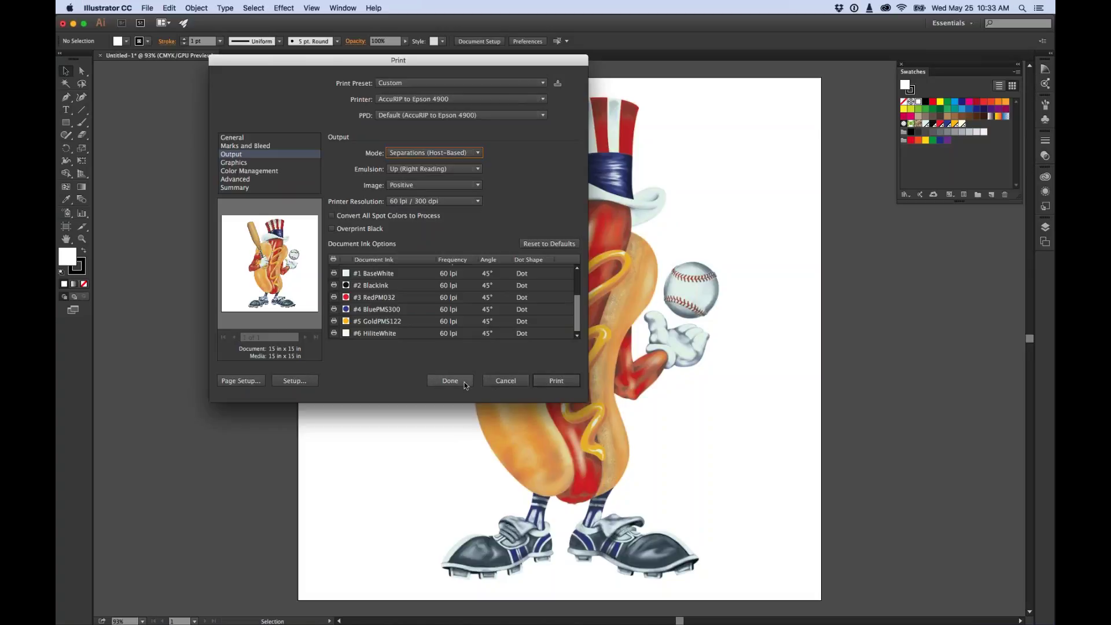
{"action": "left_click", "coordinate": [500, 385]}
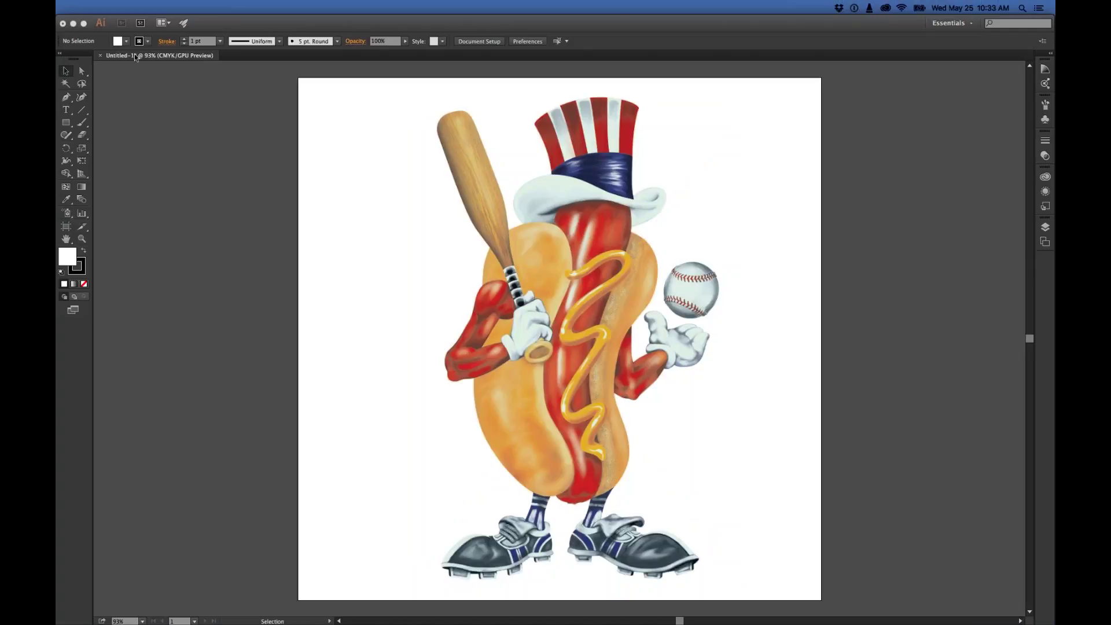
- Switch to Safari, view the Inkjet/Laser Printing version, and download the Screen Printing - Black Line version
{"action": "key", "text": "super+Tab"}
{"action": "key", "text": "super+Tab"}
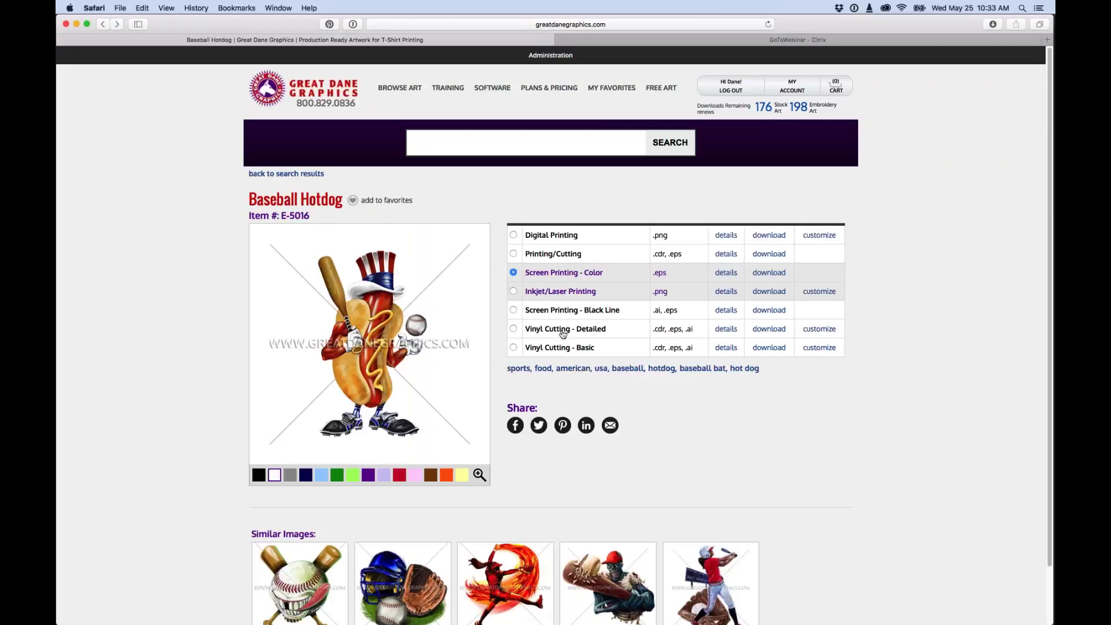
{"action": "left_click", "coordinate": [517, 293]}
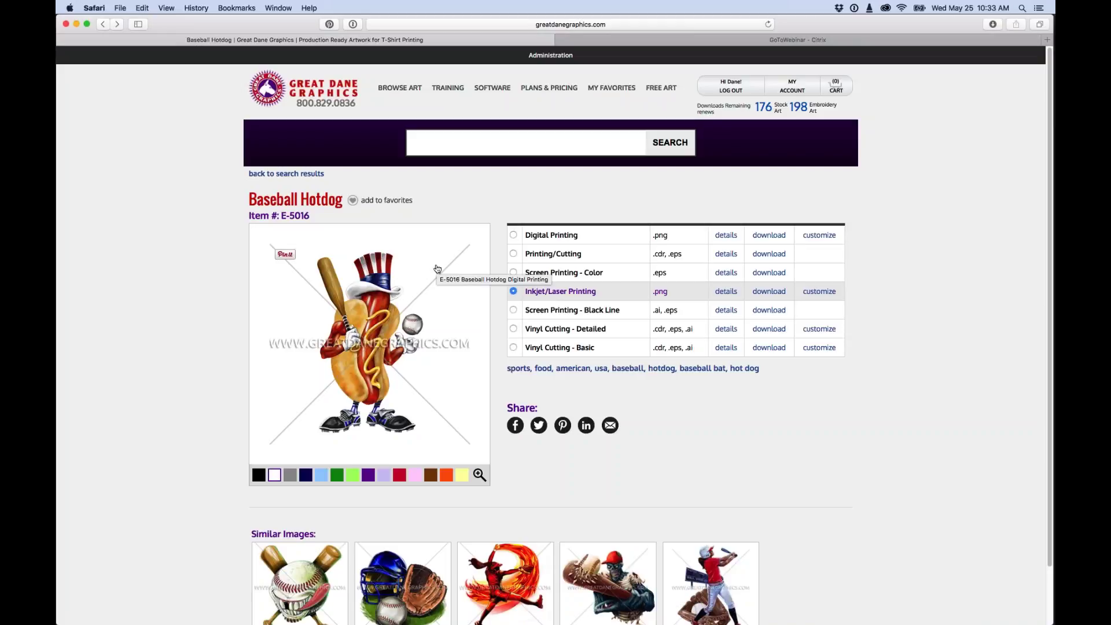
{"action": "left_click", "coordinate": [512, 312]}
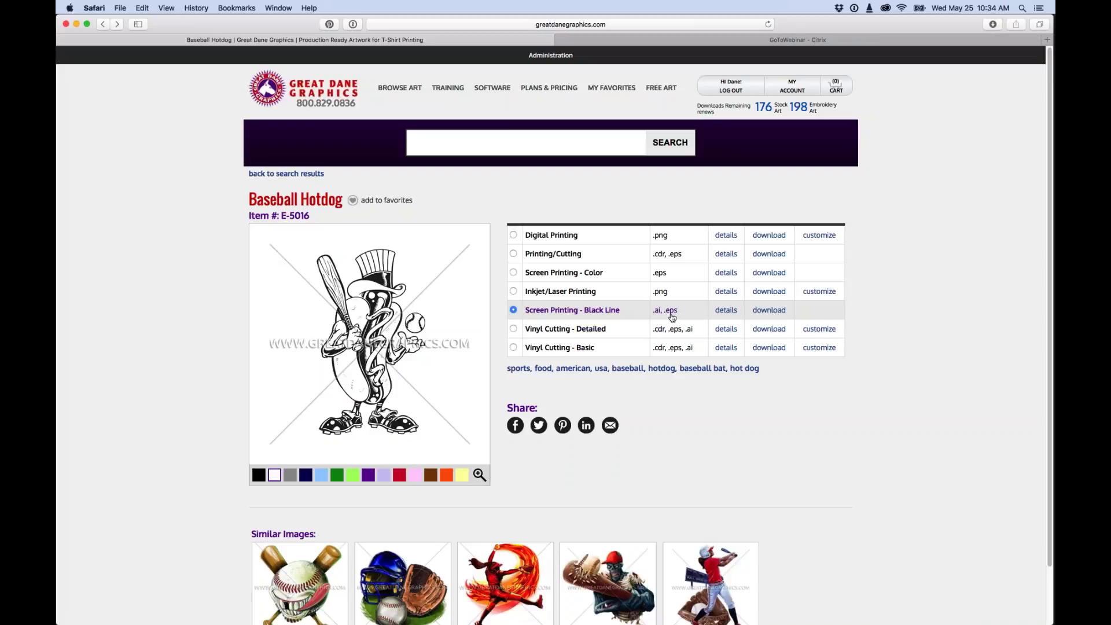
{"action": "left_click", "coordinate": [765, 313]}
{"action": "left_click", "coordinate": [586, 361]}
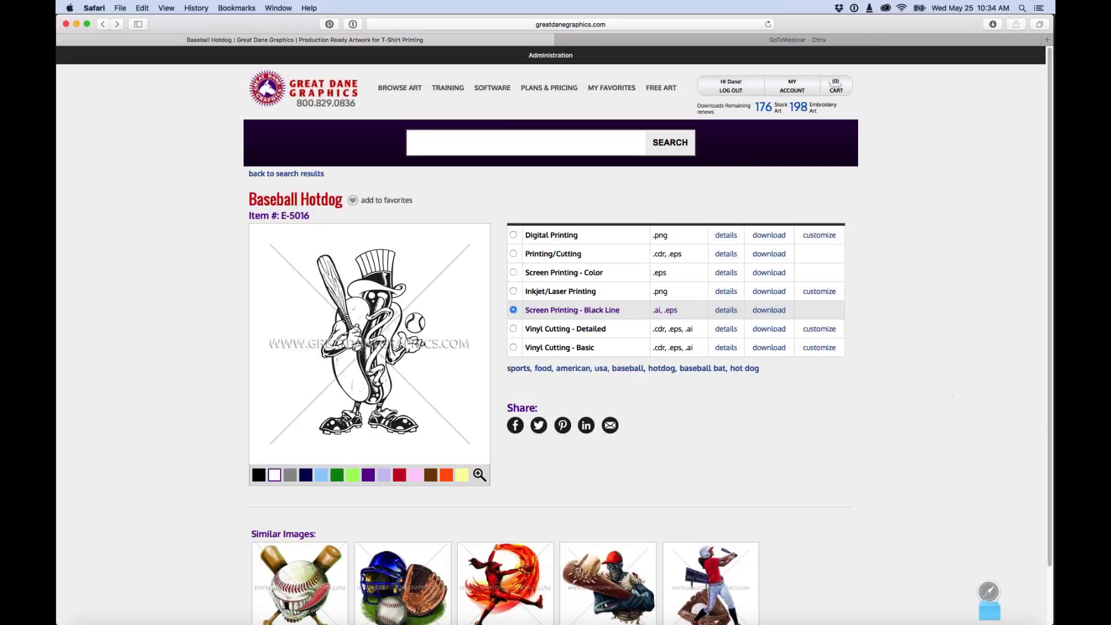
- Switch to Illustrator and delete the placed color hotdog artwork from the artboard
{"action": "key", "text": "super+Tab"}
{"action": "key", "text": "super+Tab"}
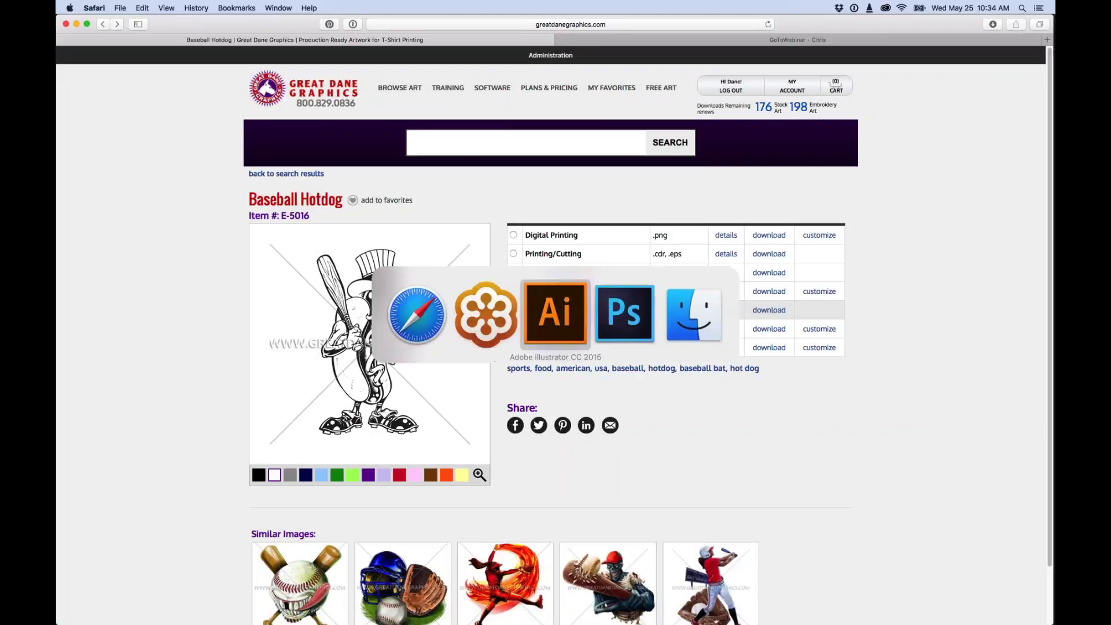
{"action": "key", "text": "super+a"}
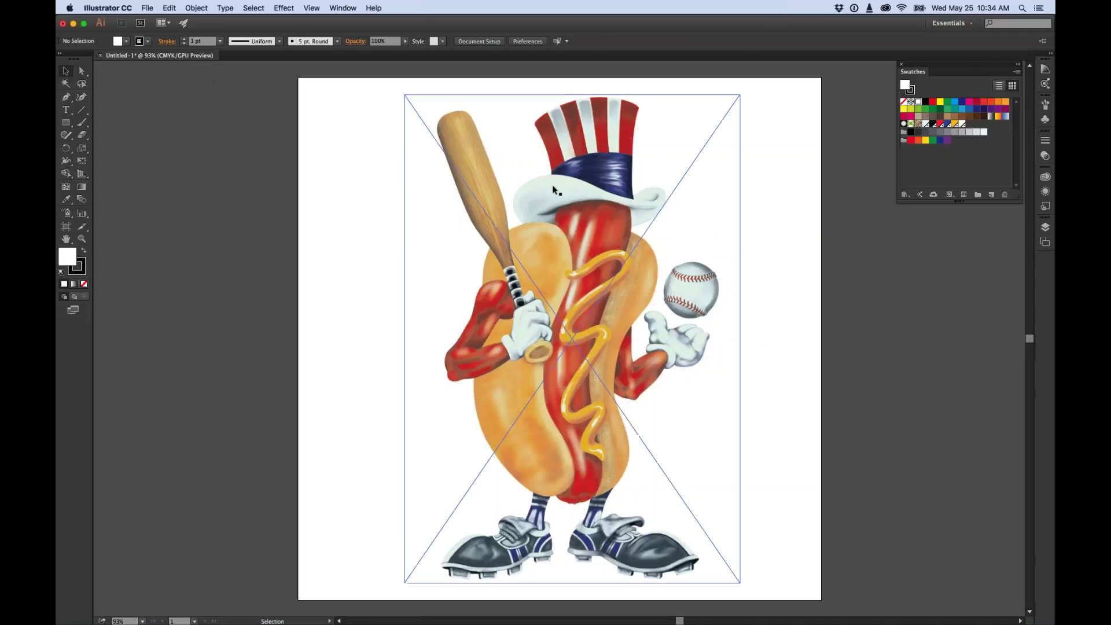
{"action": "key", "text": "Delete"}
- Open E-5016-SCREEN-PRINT-LINE.ai from the E-5016-SCREEN-PRINT-LINE folder in Downloads
{"action": "left_click", "coordinate": [148, 7]}
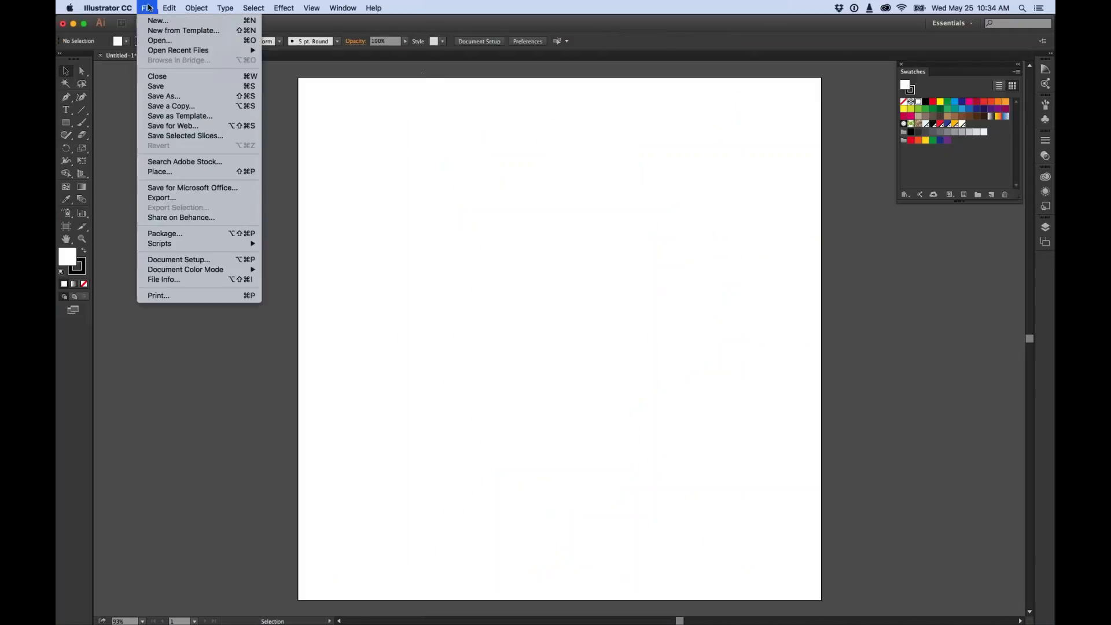
{"action": "left_click", "coordinate": [168, 40]}
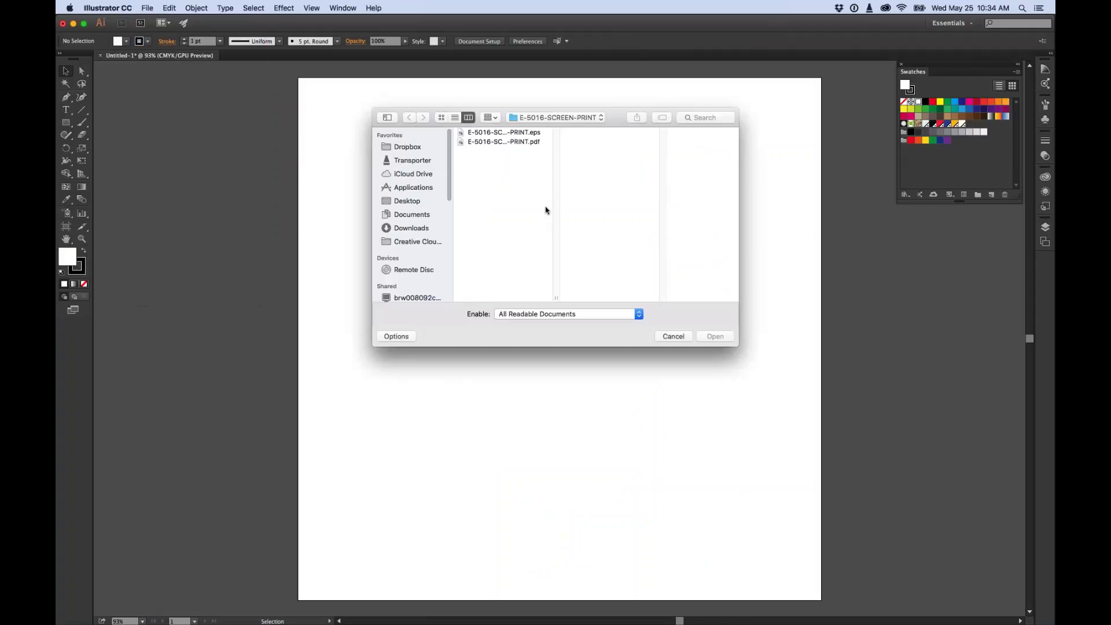
{"action": "left_click", "coordinate": [414, 230]}
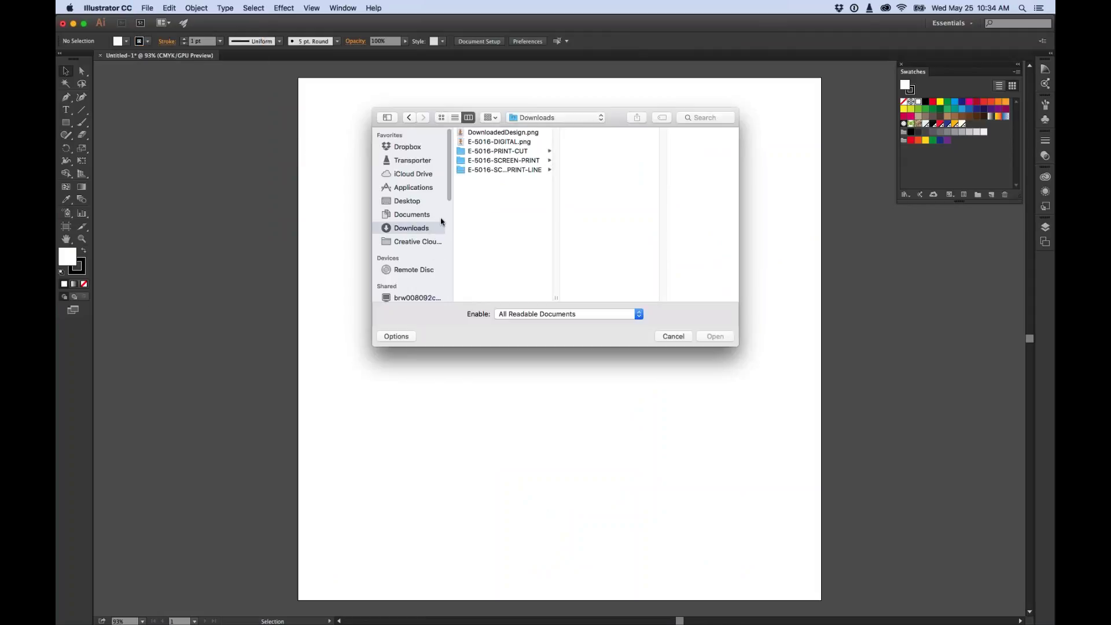
{"action": "left_click", "coordinate": [495, 170]}
{"action": "left_click", "coordinate": [602, 133]}
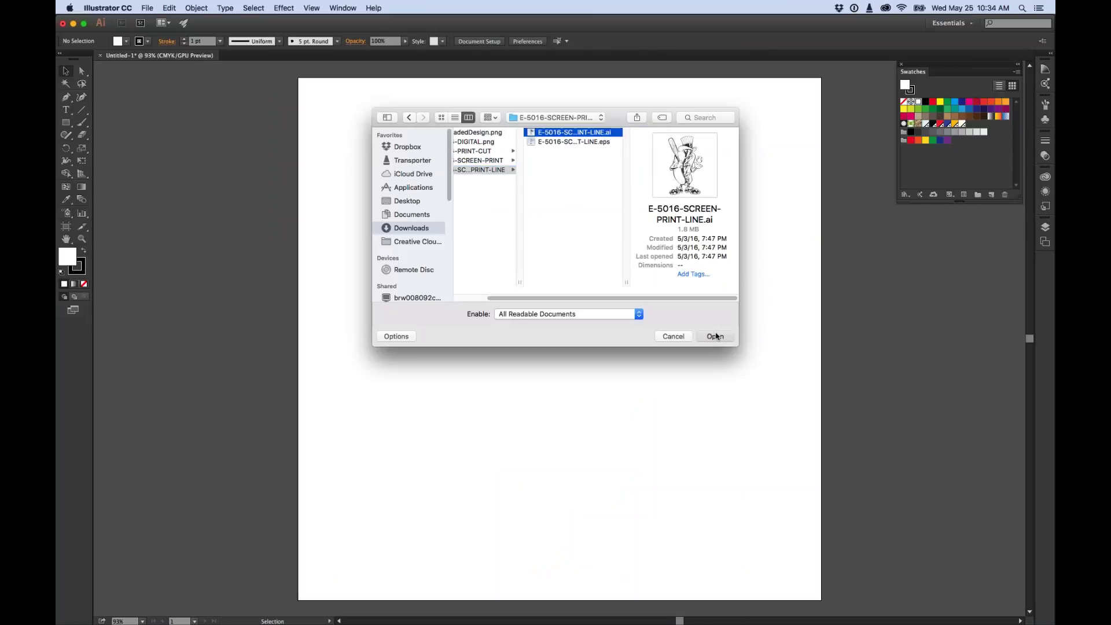
{"action": "left_click", "coordinate": [716, 336]}
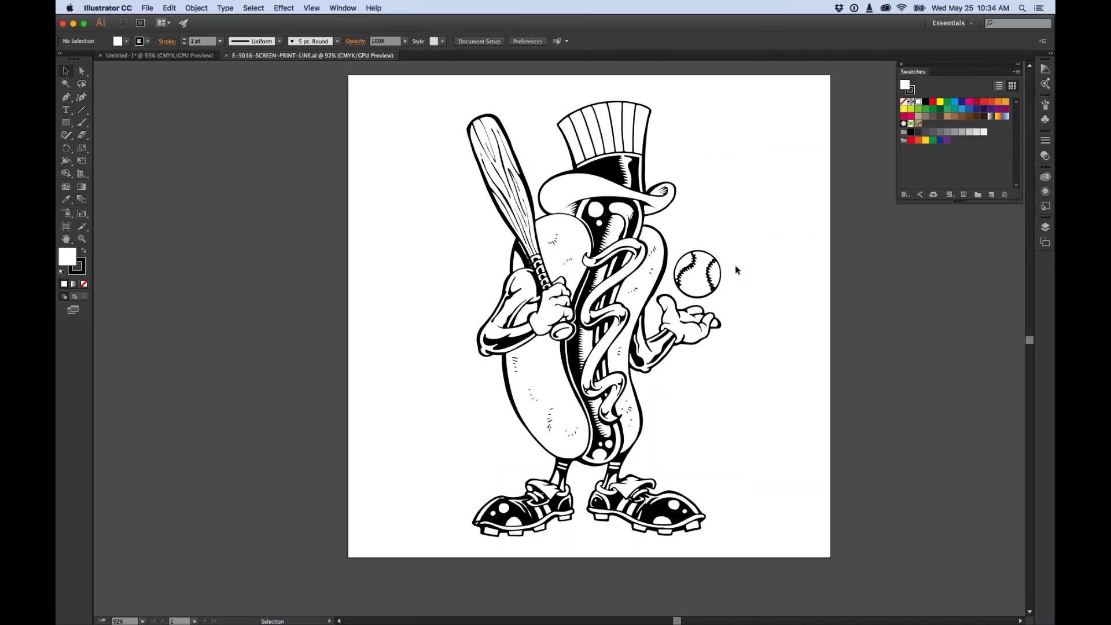
- Select the four alternating stripes on the hotdog's top hat individually and fill them with CMYK Red
{"action": "left_click", "coordinate": [572, 196]}
{"action": "left_click", "coordinate": [251, 119]}
{"action": "left_click", "coordinate": [66, 83]}
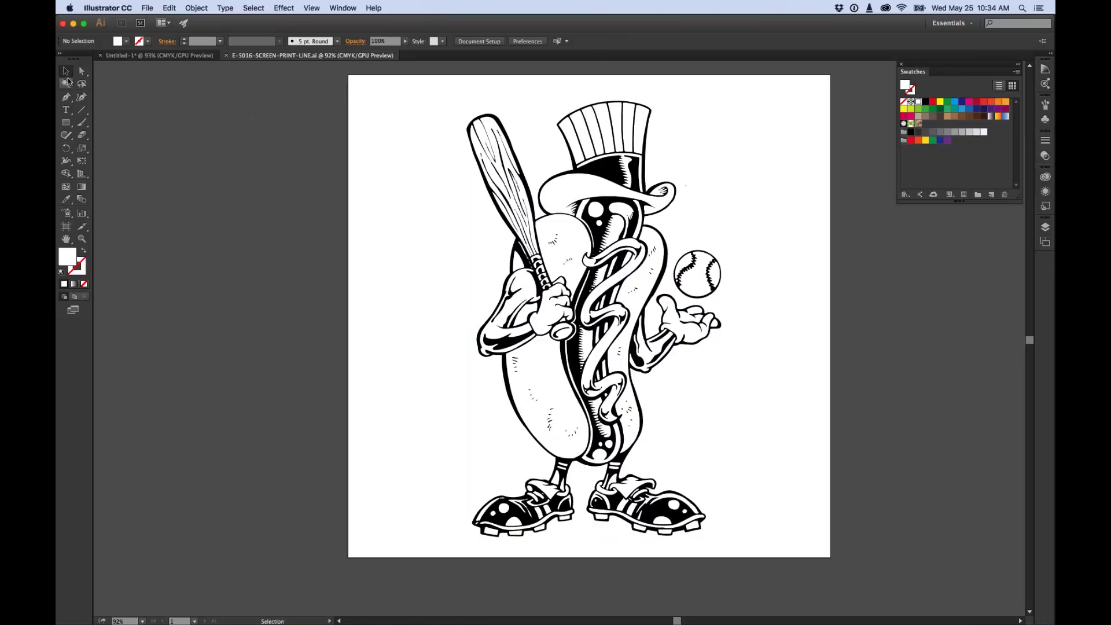
{"action": "key", "text": "a"}
{"action": "left_click", "coordinate": [574, 142]}
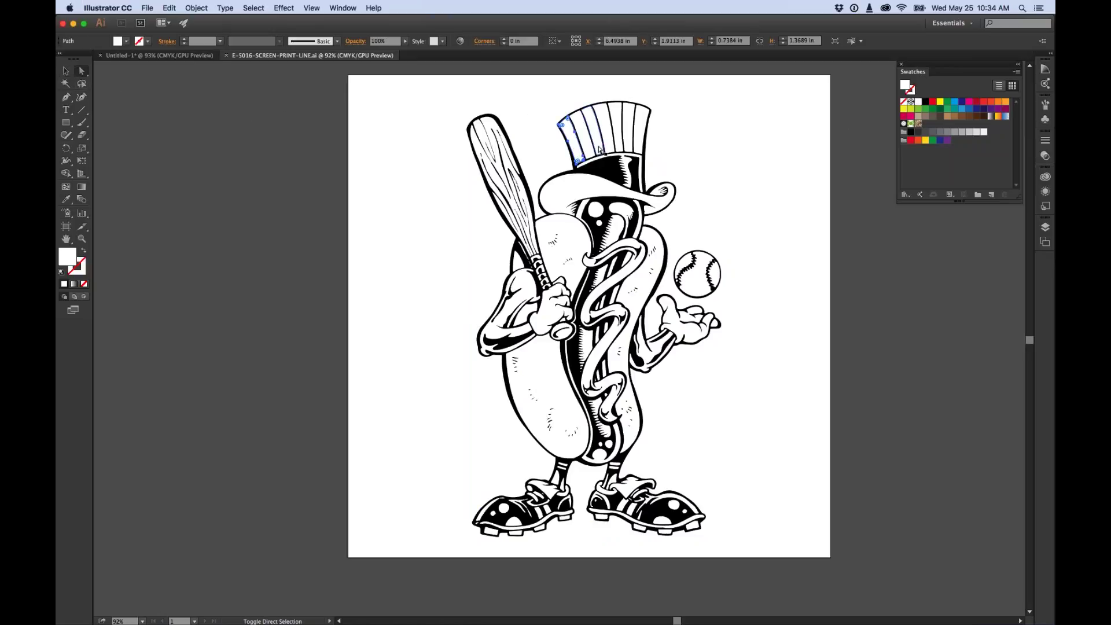
{"action": "left_click_drag", "start_coordinate": [602, 150], "coordinate": [623, 146]}
{"action": "left_click", "coordinate": [637, 148], "text": "shift"}
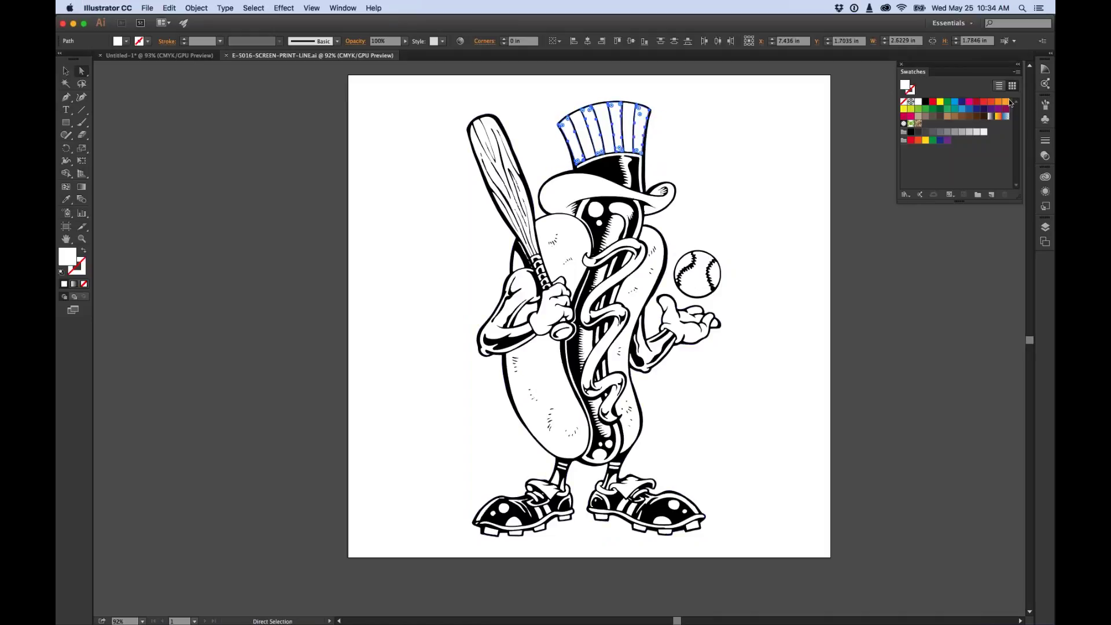
{"action": "left_click", "coordinate": [933, 103]}
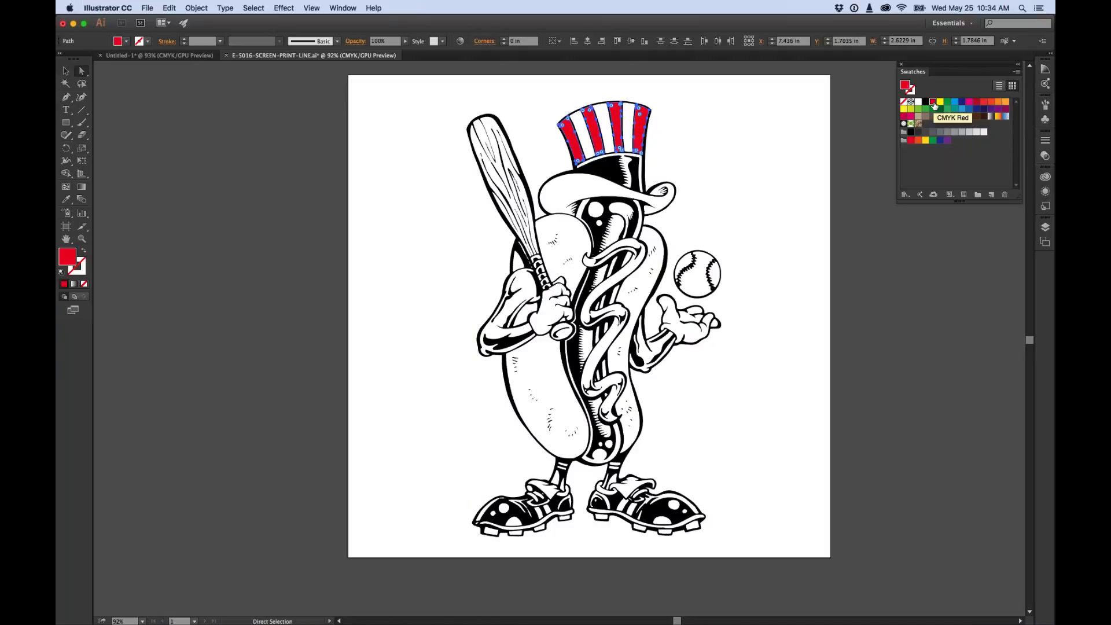
- Change the CMYK Red swatch's color type to Spot Color and deselect the artwork
{"action": "left_click", "coordinate": [955, 161]}
{"action": "double_click", "coordinate": [932, 102]}
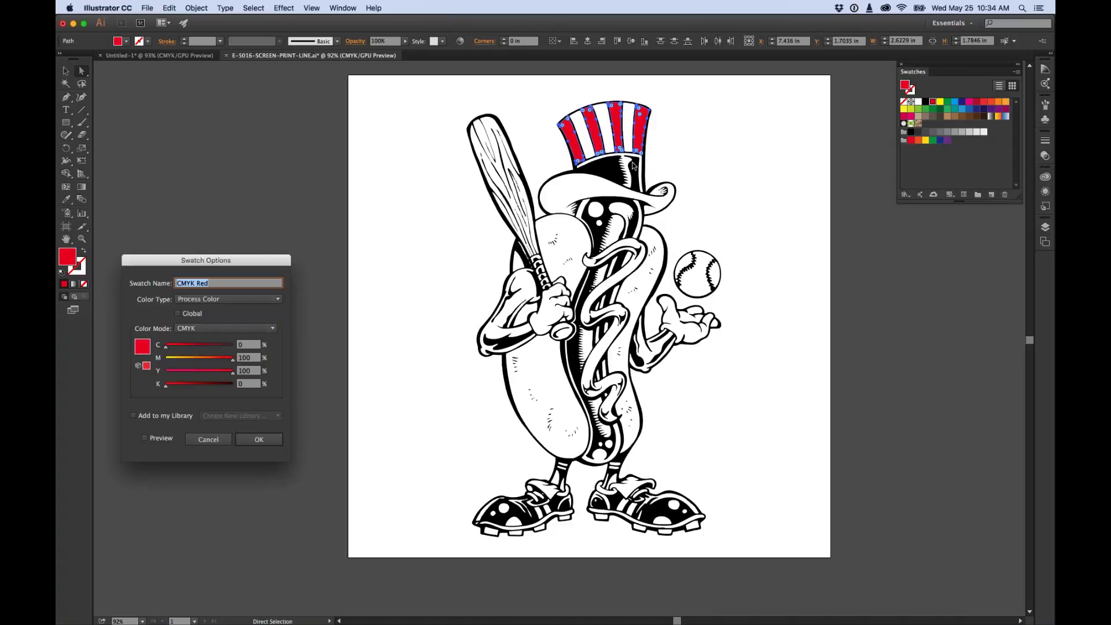
{"action": "left_click_drag", "start_coordinate": [254, 258], "coordinate": [826, 80]}
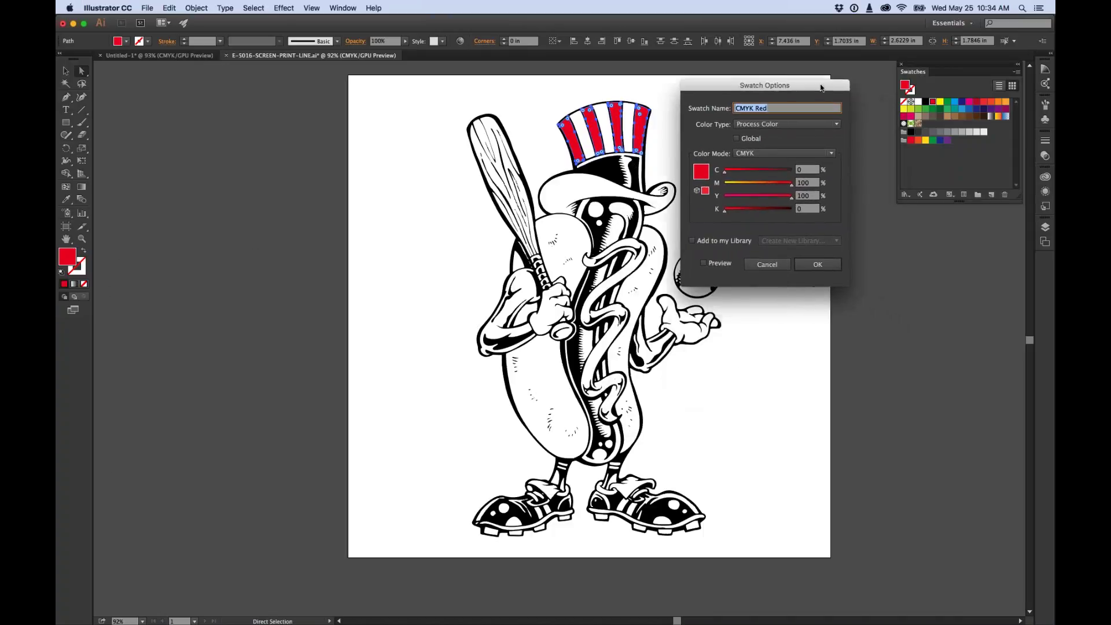
{"action": "left_click", "coordinate": [761, 120]}
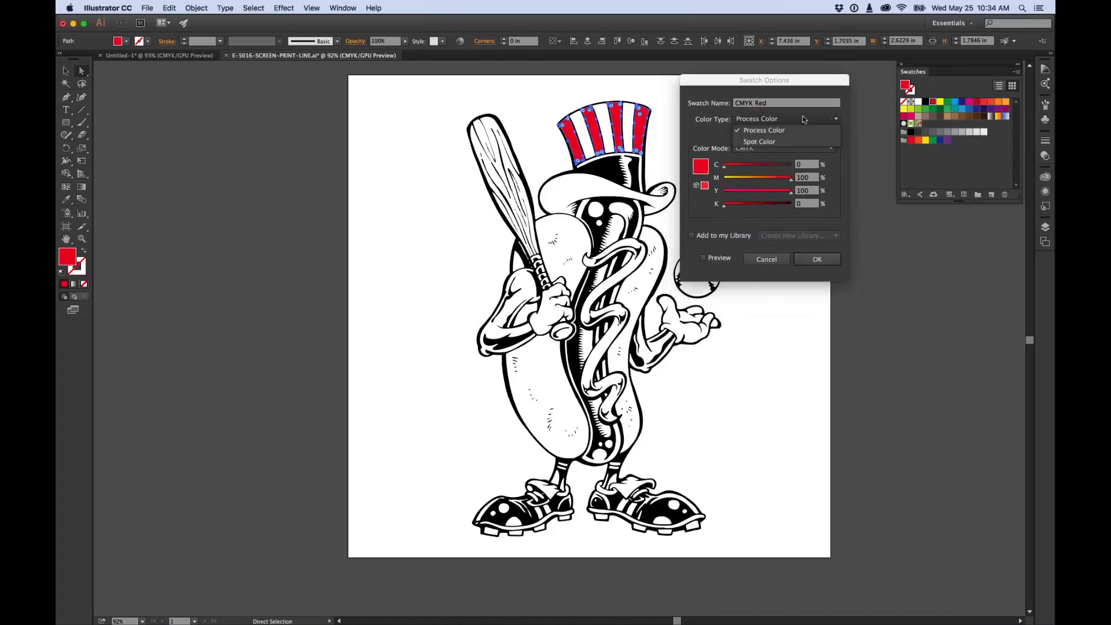
{"action": "left_click", "coordinate": [758, 142]}
{"action": "left_click", "coordinate": [816, 260]}
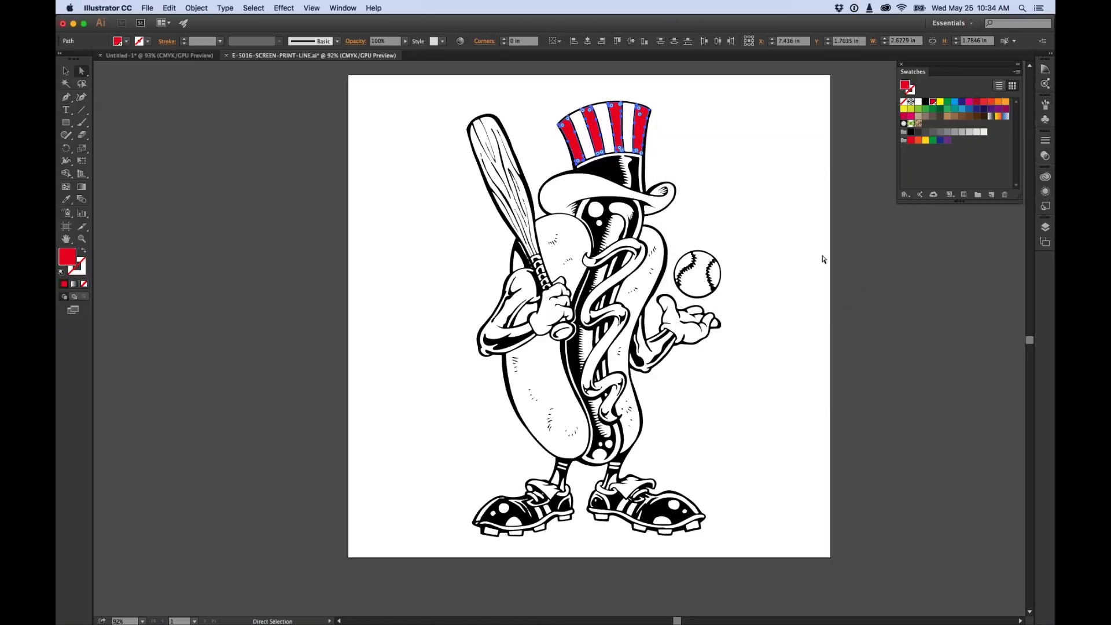
{"action": "left_click", "coordinate": [937, 175]}
{"action": "left_click", "coordinate": [875, 160]}
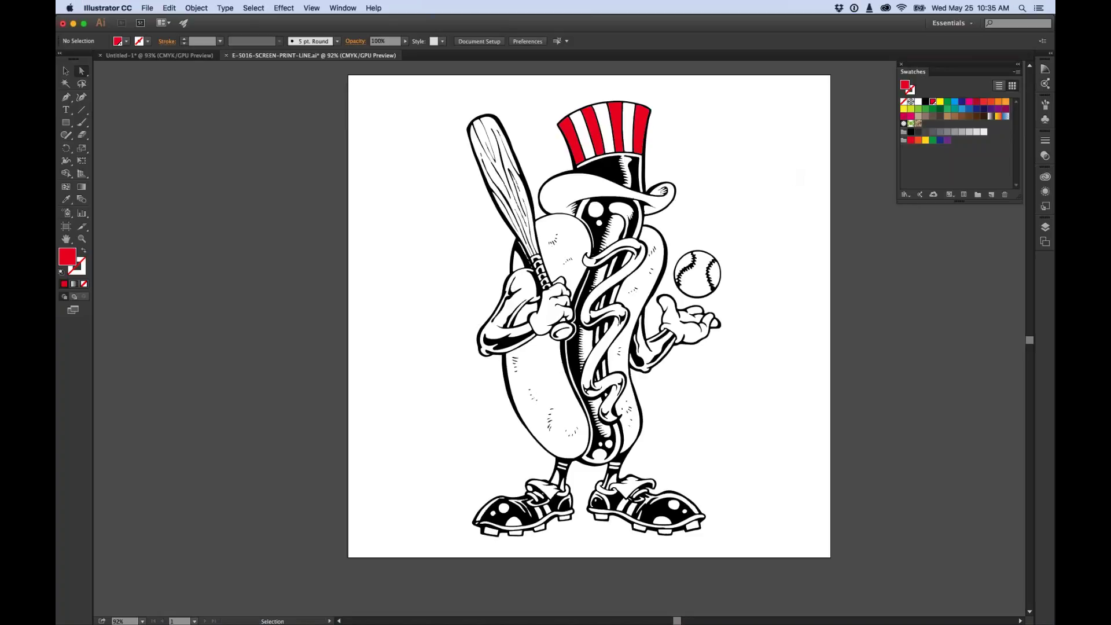
- Switch to Safari, select the Vinyl Cutting - Detailed version of Baseball Hotdog, and download it
{"action": "key", "text": "super+Tab"}
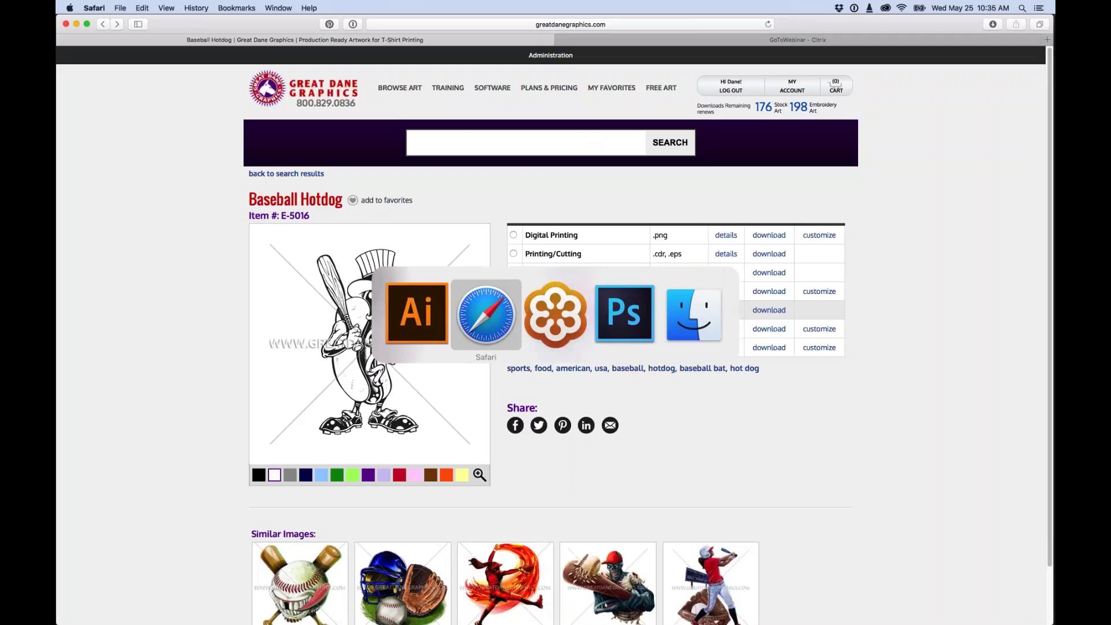
{"action": "left_click", "coordinate": [513, 328]}
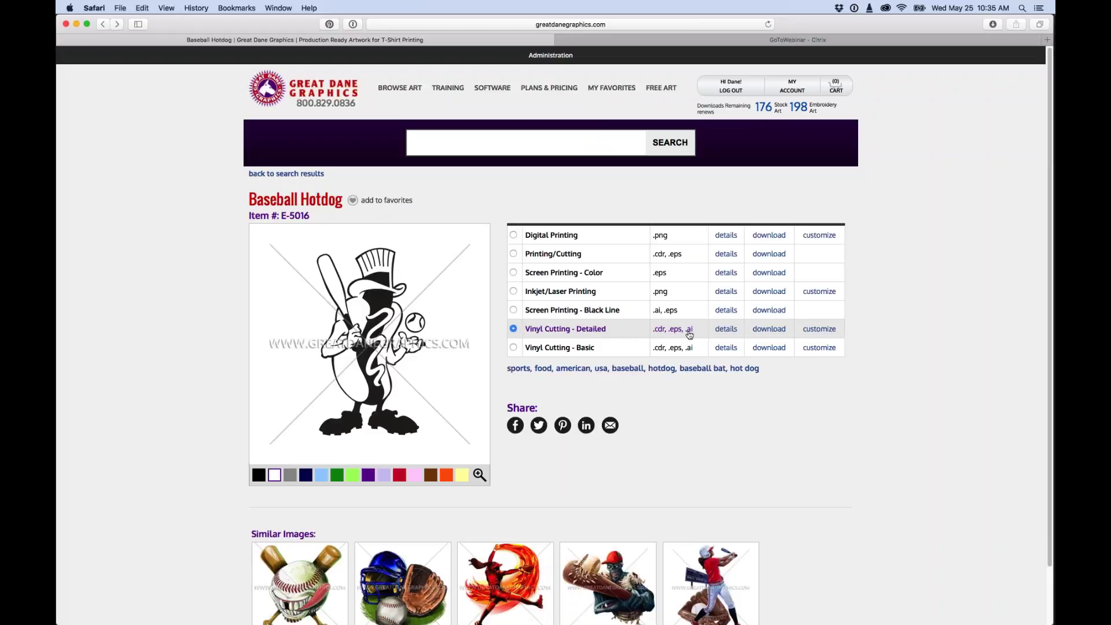
{"action": "left_click", "coordinate": [770, 331]}
{"action": "left_click", "coordinate": [588, 364]}
- Switch to Illustrator and bring up the Untitled-1 document, keeping the screen print line document open
{"action": "key", "text": "super+Tab"}
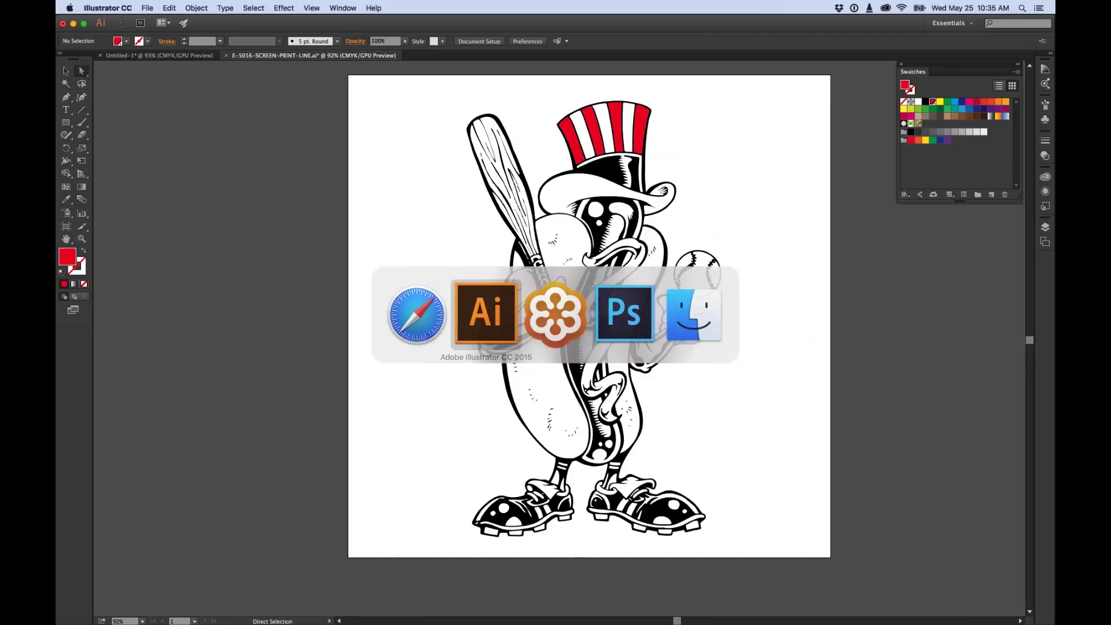
{"action": "left_click", "coordinate": [227, 55]}
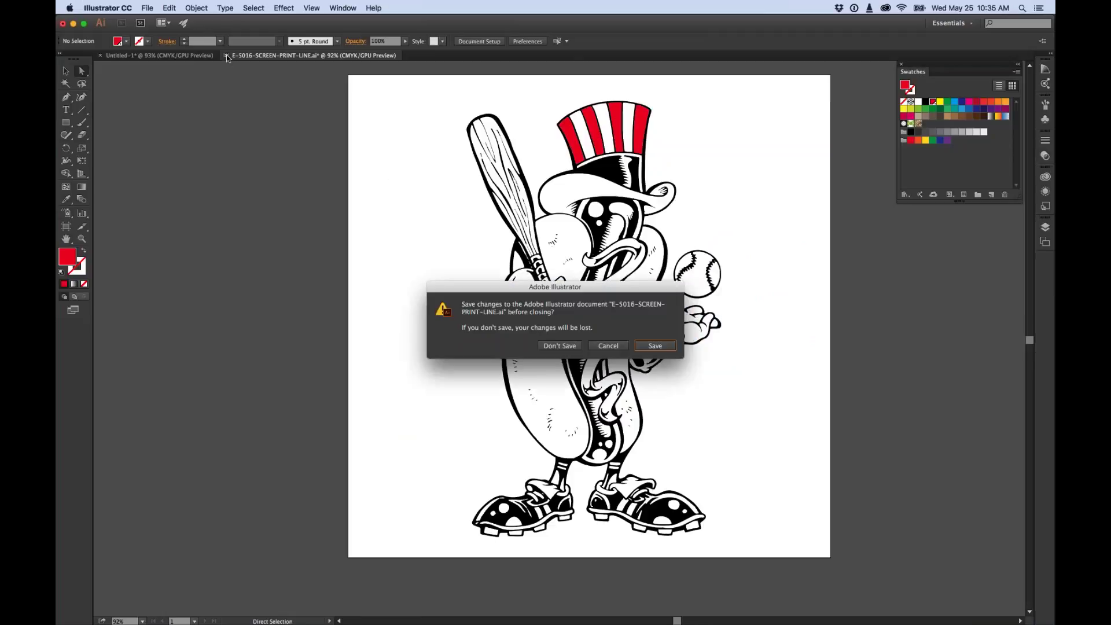
{"action": "left_click", "coordinate": [609, 346]}
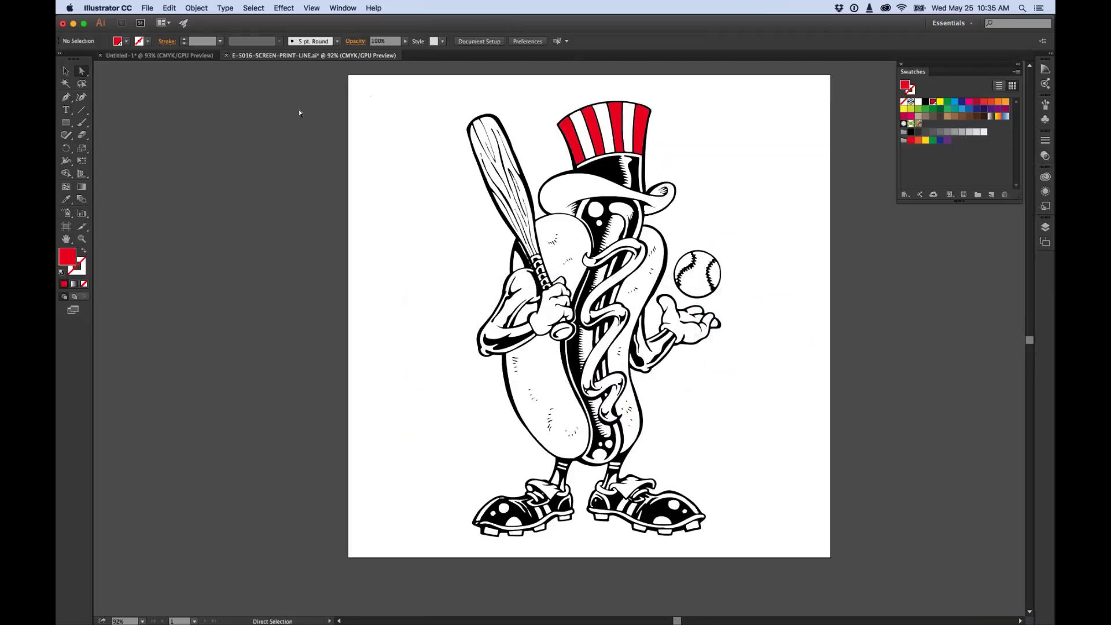
{"action": "left_click", "coordinate": [165, 56]}
{"action": "left_click", "coordinate": [147, 8]}
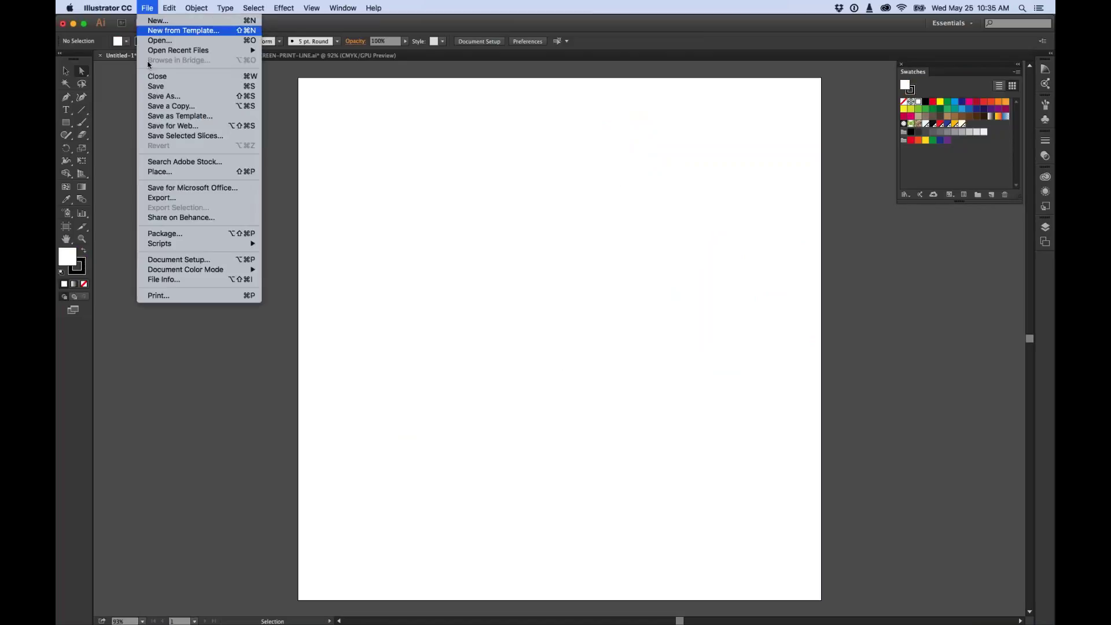
{"action": "left_click", "coordinate": [155, 172]}
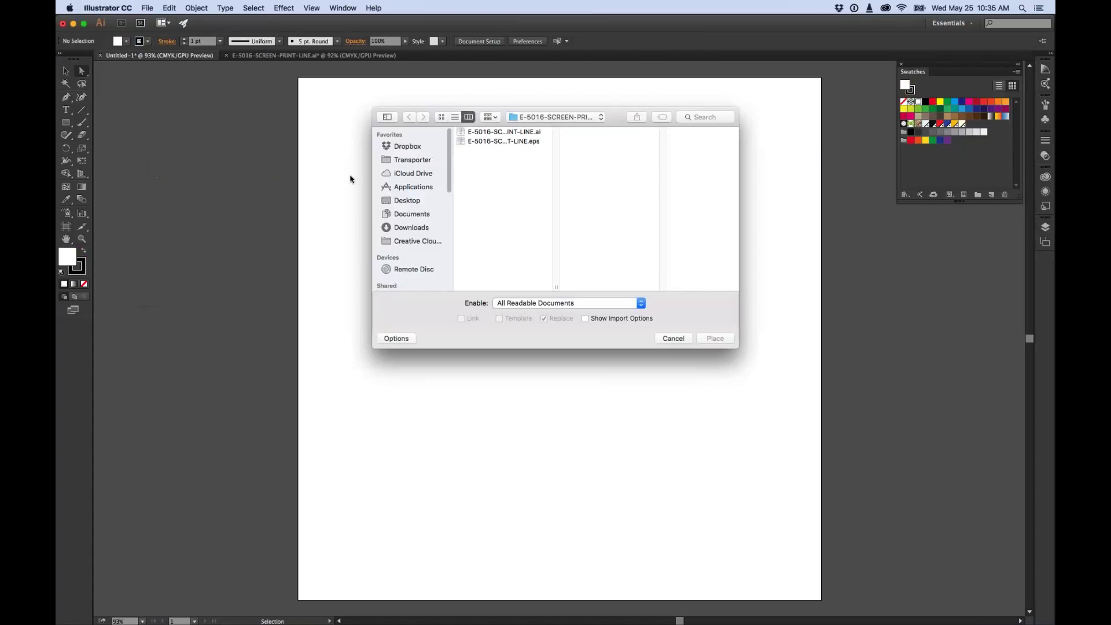
{"action": "left_click", "coordinate": [420, 228]}
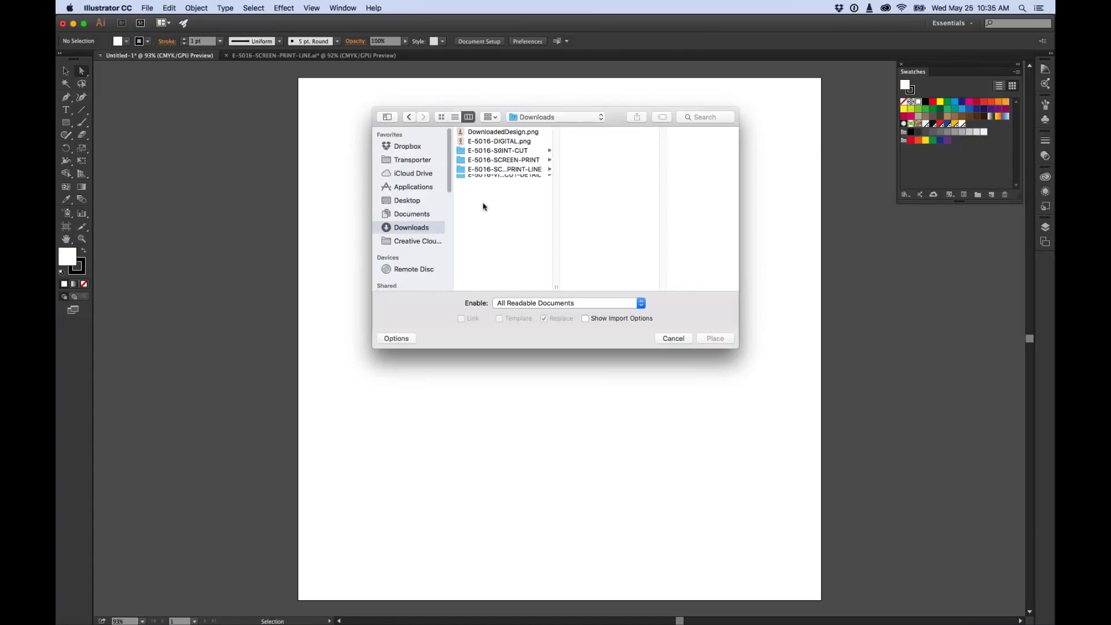
{"action": "left_click", "coordinate": [517, 179]}
{"action": "left_click", "coordinate": [596, 132]}
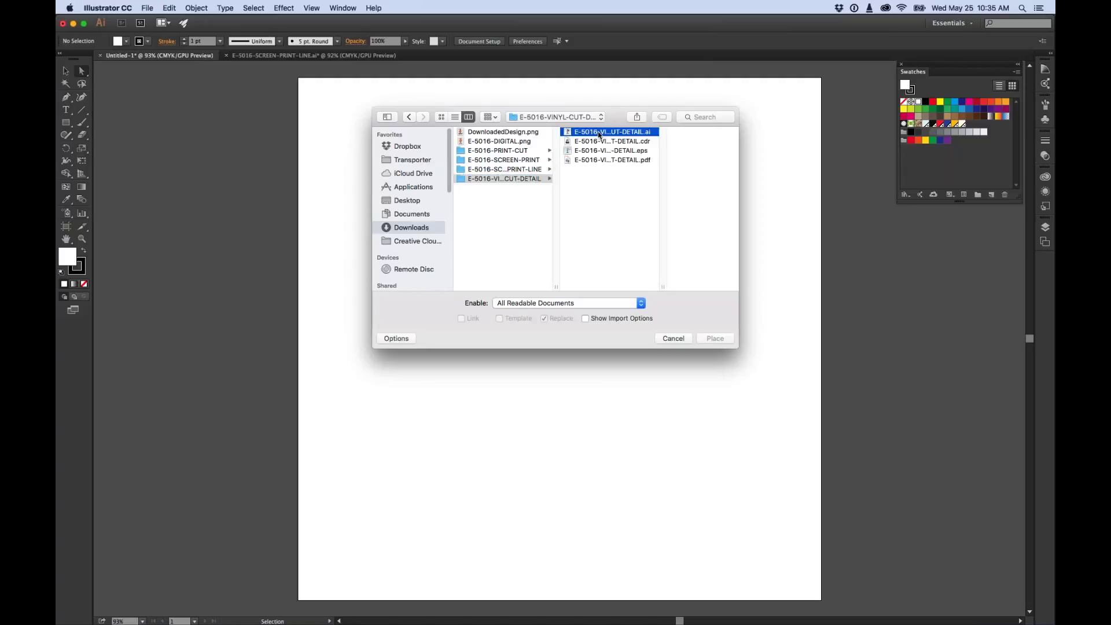
{"action": "left_click", "coordinate": [675, 339]}
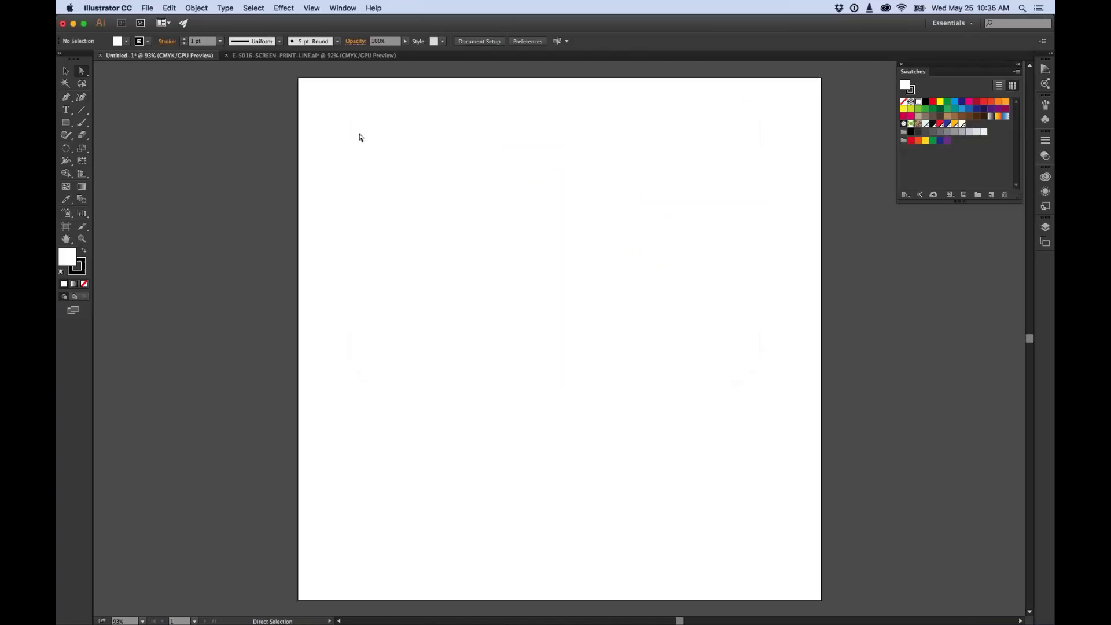
- Place E-5016-VINYL-CUT-DETAIL.ai as a linked file and center it roughly on the Untitled-1 artboard
{"action": "left_click", "coordinate": [146, 7]}
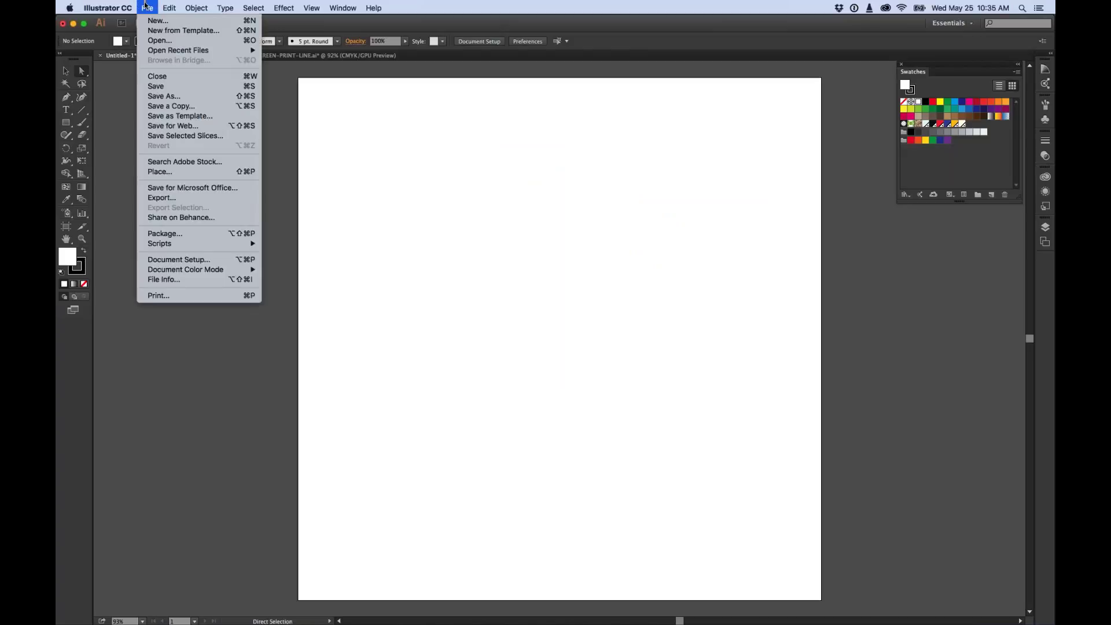
{"action": "left_click", "coordinate": [162, 172]}
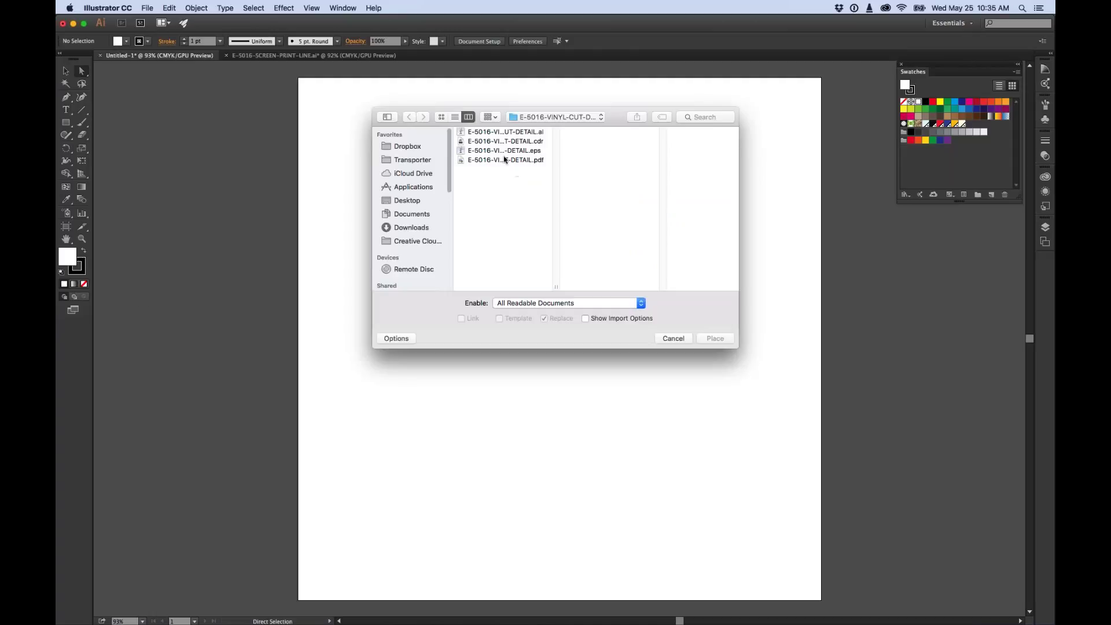
{"action": "left_click", "coordinate": [504, 132]}
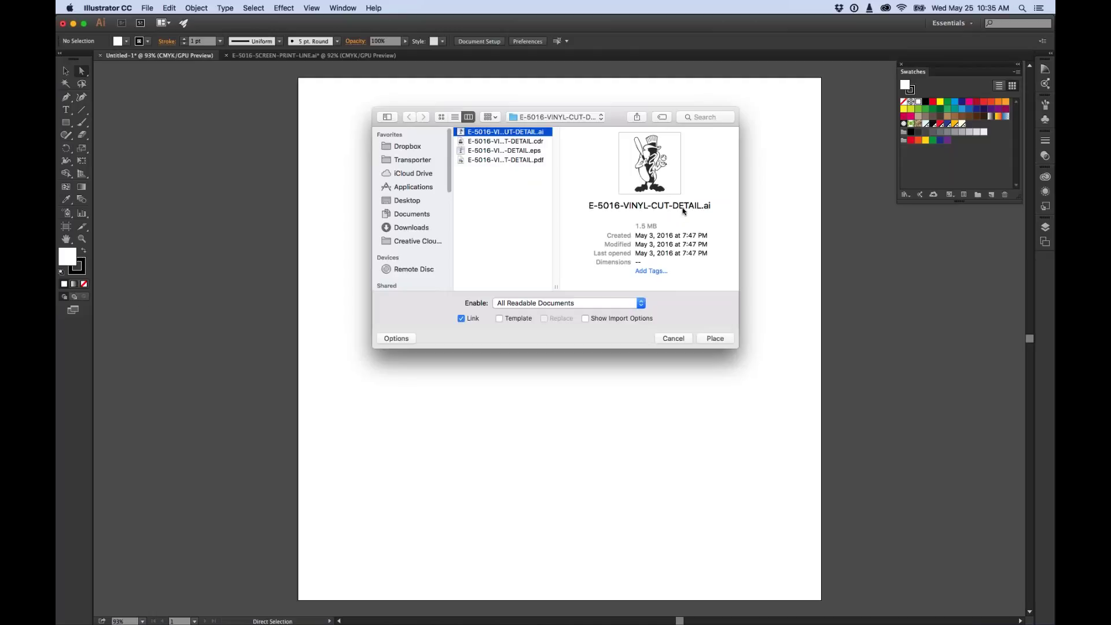
{"action": "key", "text": "Return"}
{"action": "left_click", "coordinate": [417, 180]}
{"action": "left_click_drag", "start_coordinate": [699, 399], "coordinate": [567, 261]}
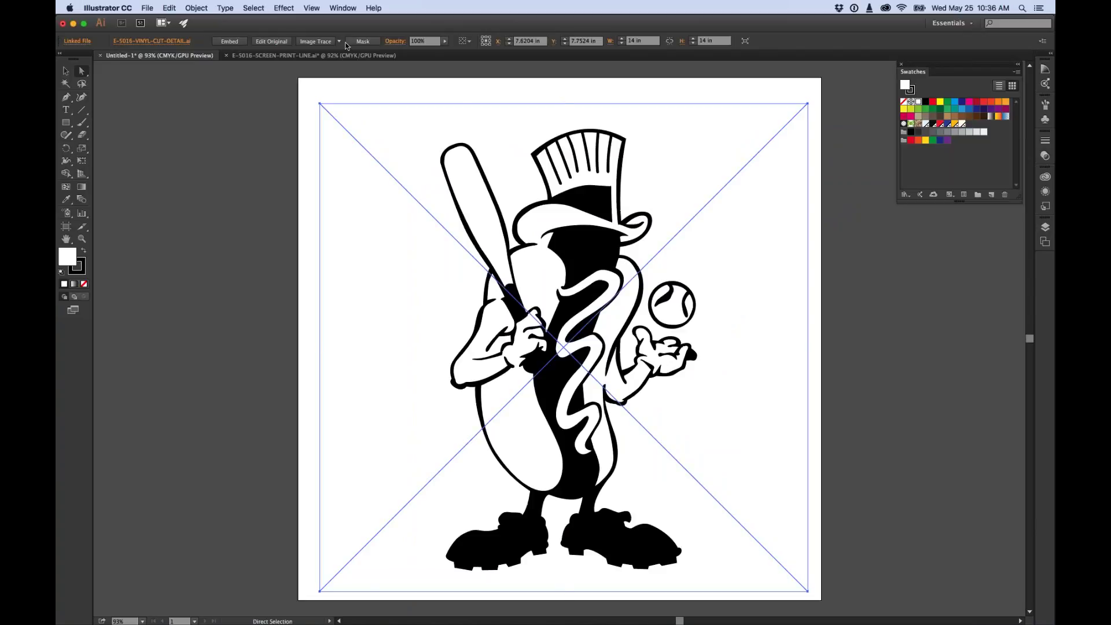
- Display Untitled-1 in Outline view and delete the placed vinyl-cut artwork
{"action": "left_click", "coordinate": [308, 11]}
{"action": "left_click", "coordinate": [315, 20]}
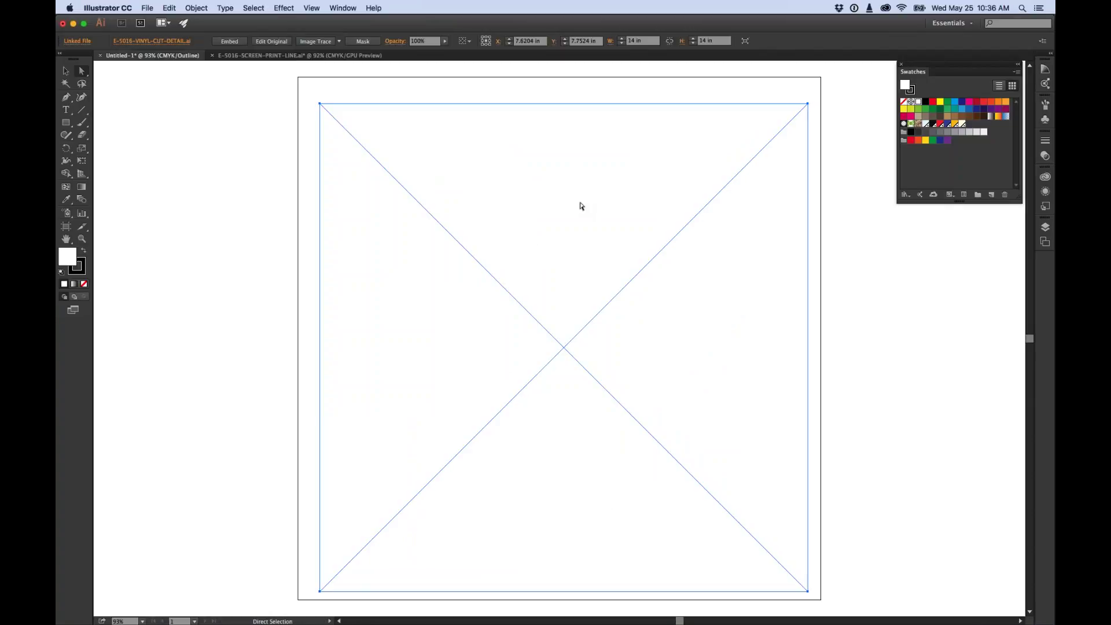
{"action": "key", "text": "Delete"}
{"action": "left_click", "coordinate": [148, 8]}
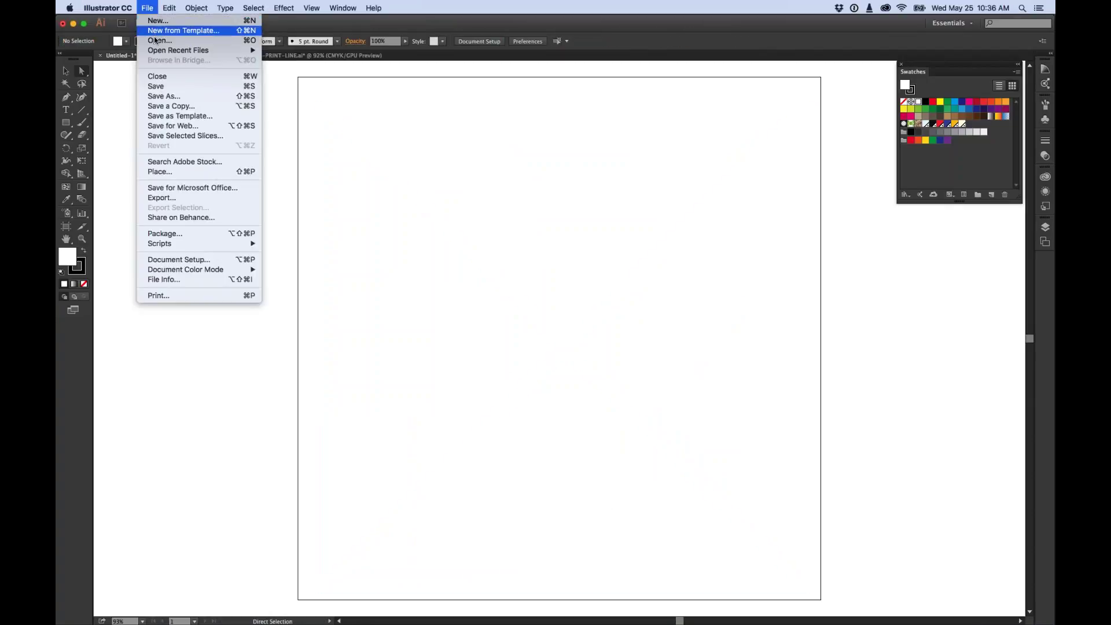
{"action": "left_click", "coordinate": [160, 39]}
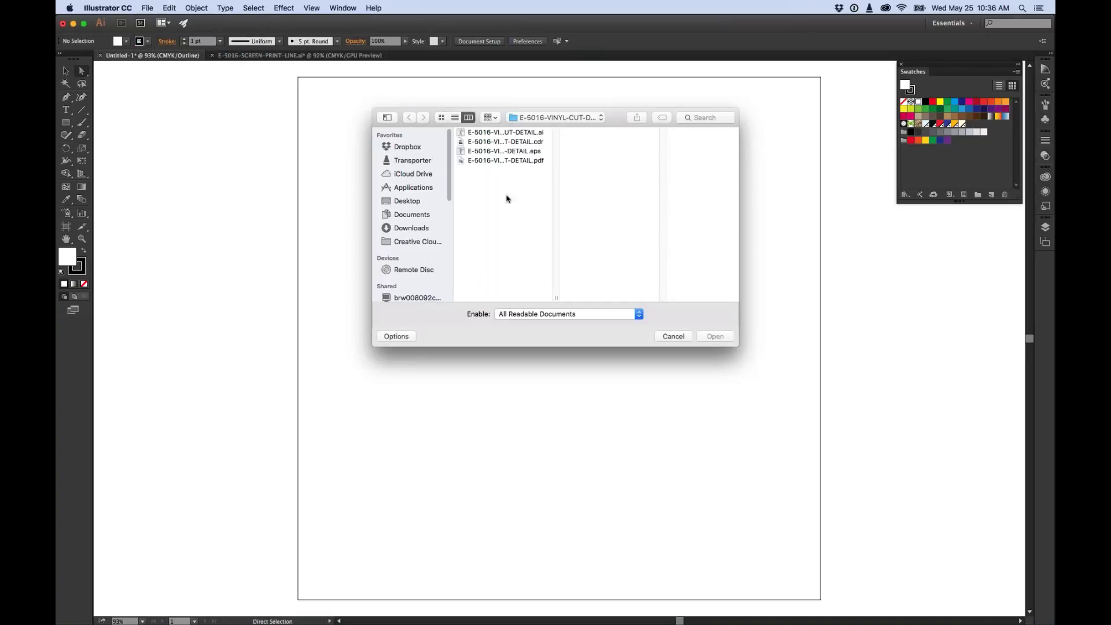
{"action": "double_click", "coordinate": [522, 144]}
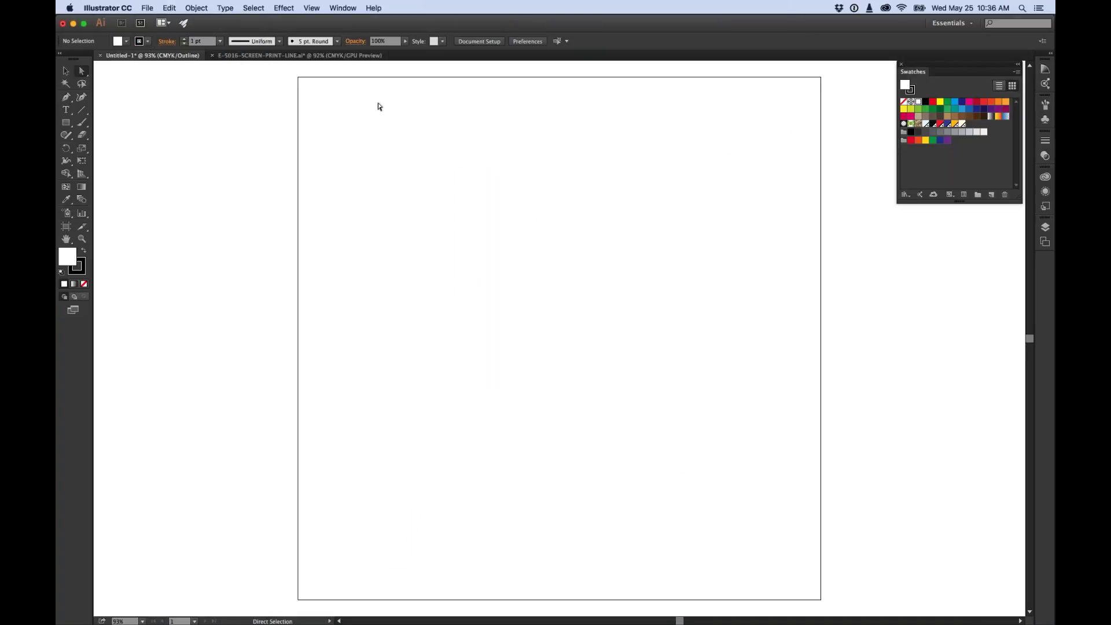
- Open E-5016-VINYL-CUT-DETAIL.ai as its own document
{"action": "left_click", "coordinate": [147, 8]}
{"action": "left_click", "coordinate": [160, 40]}
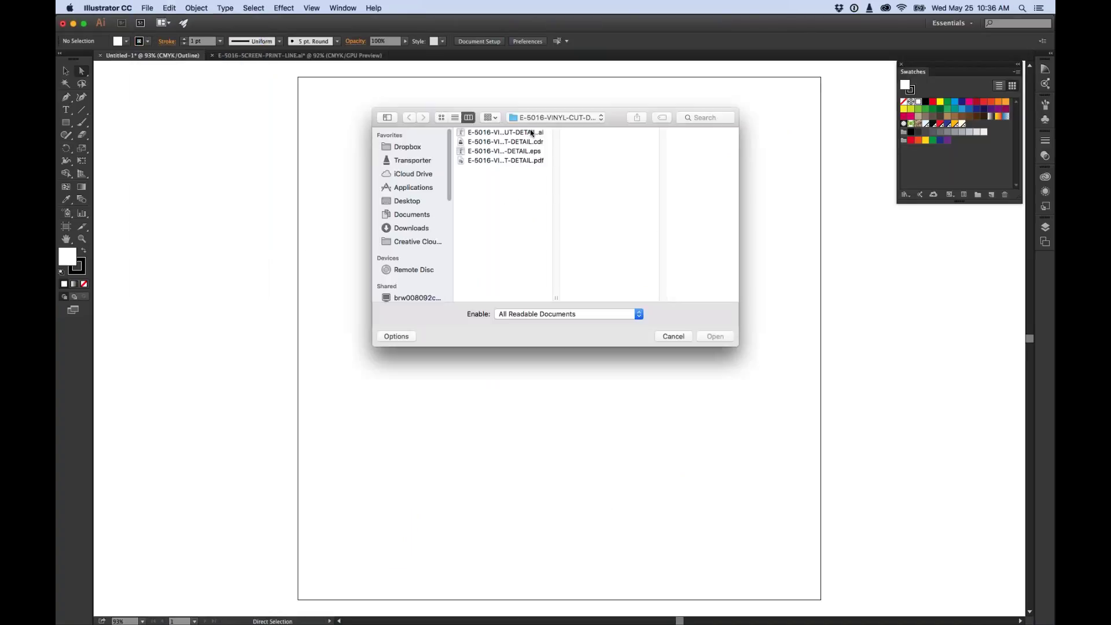
{"action": "left_click", "coordinate": [531, 133]}
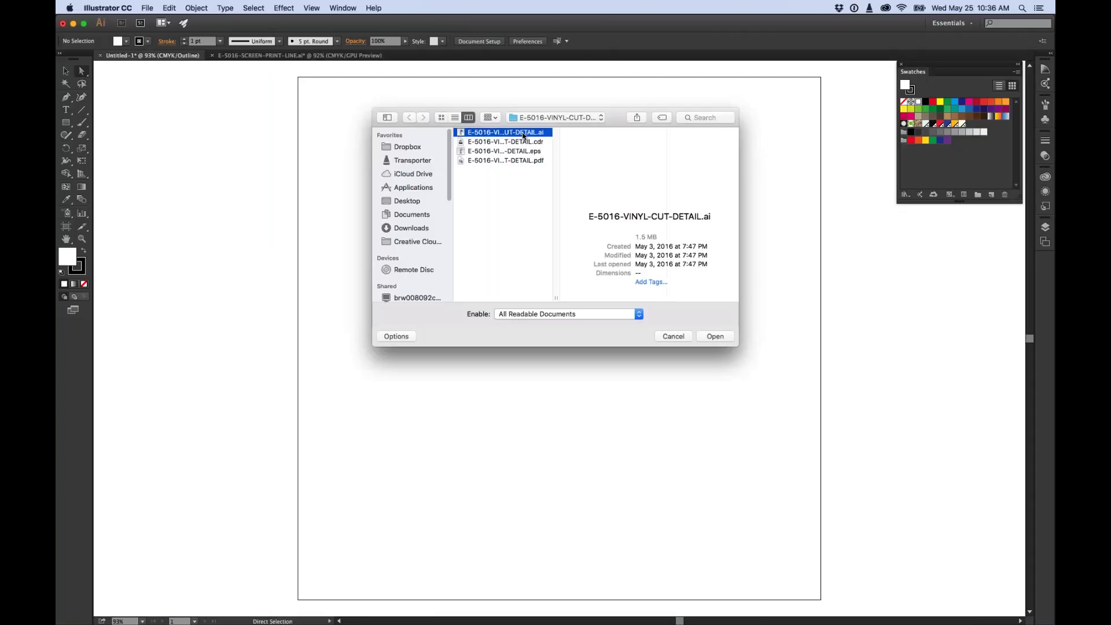
{"action": "left_click", "coordinate": [715, 336]}
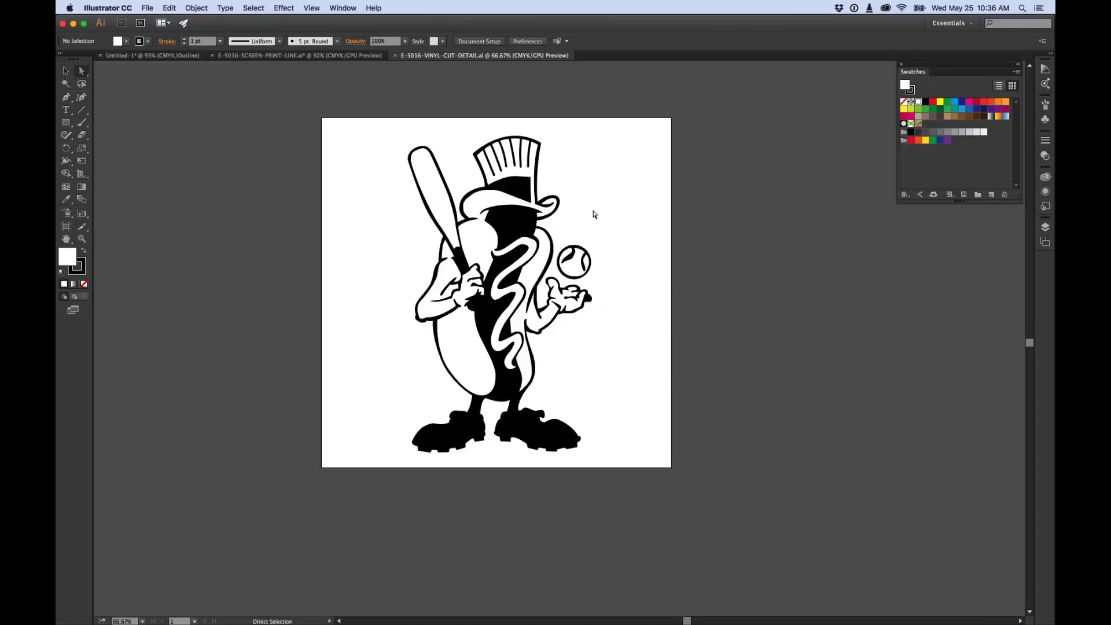
- Display the vinyl-cut hotdog in Outline view at 100% and examine its cutting paths
{"action": "left_click", "coordinate": [311, 7]}
{"action": "left_click", "coordinate": [324, 19]}
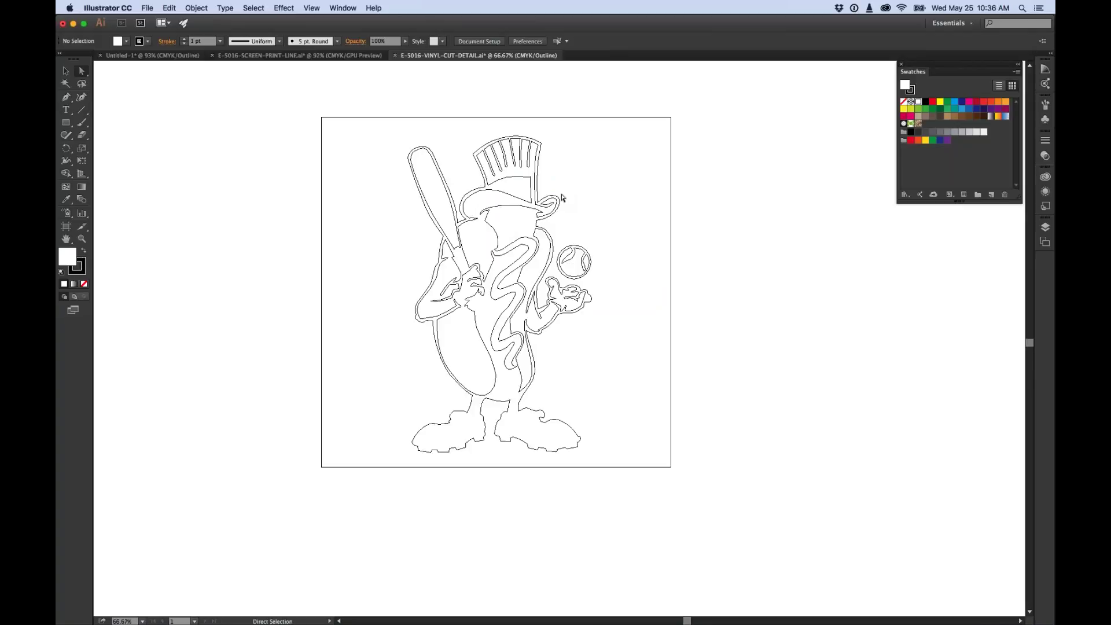
{"action": "key", "text": "super+1"}
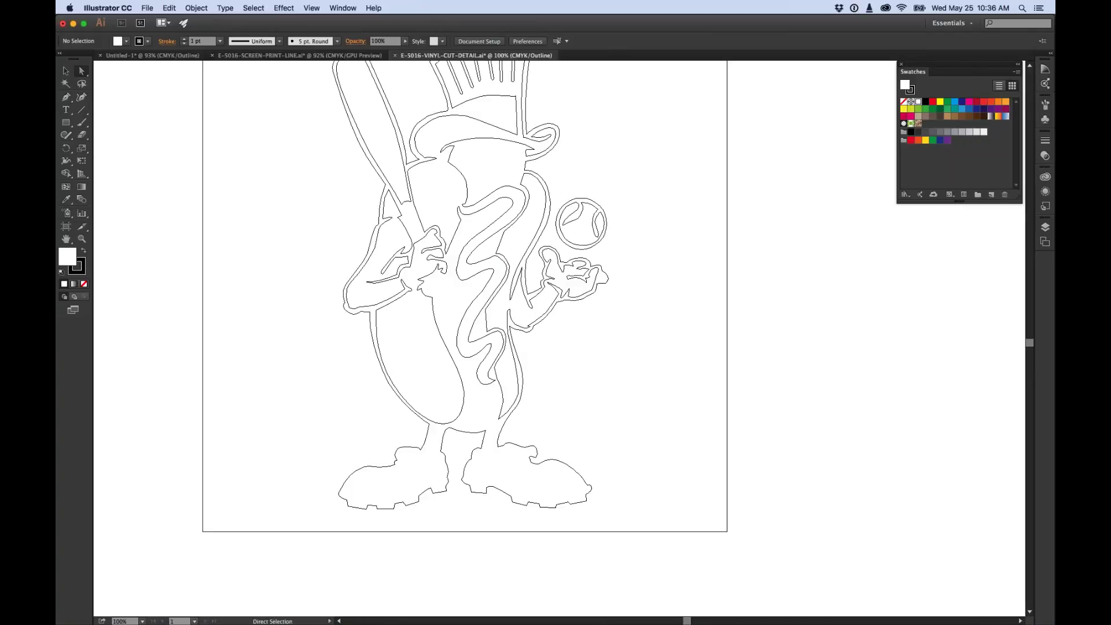
{"action": "scroll", "coordinate": [465, 300], "scroll_direction": "up", "scroll_amount": 3}
{"action": "scroll", "coordinate": [466, 299], "scroll_direction": "left", "scroll_amount": 2}
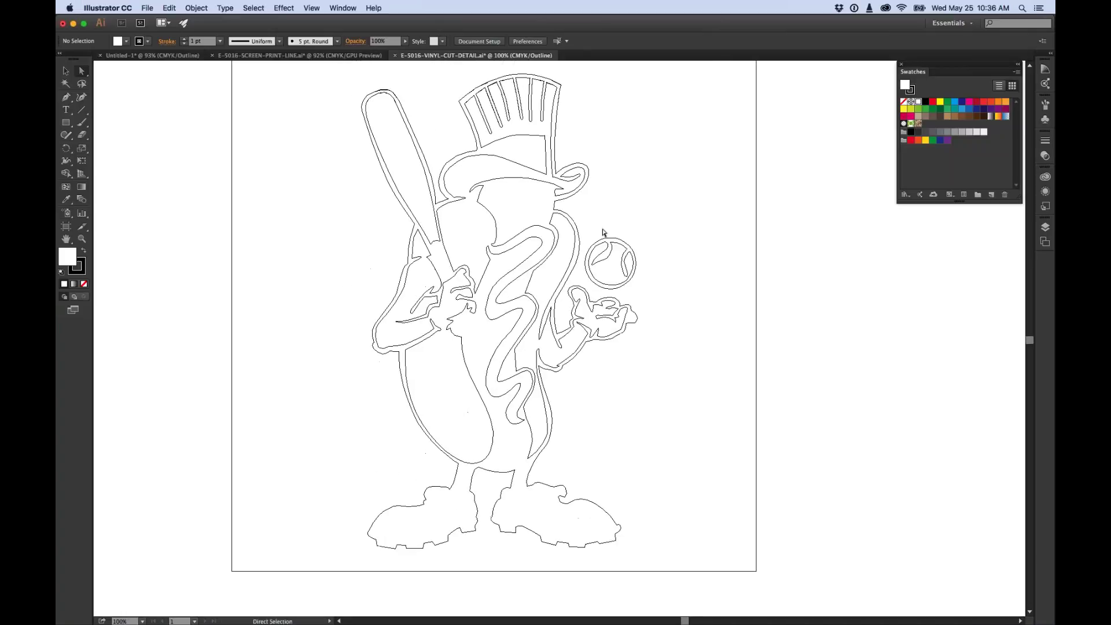
- Switch to Safari and preview the Vinyl Cutting - Basic version of Baseball Hotdog
{"action": "key", "text": "super+Tab"}
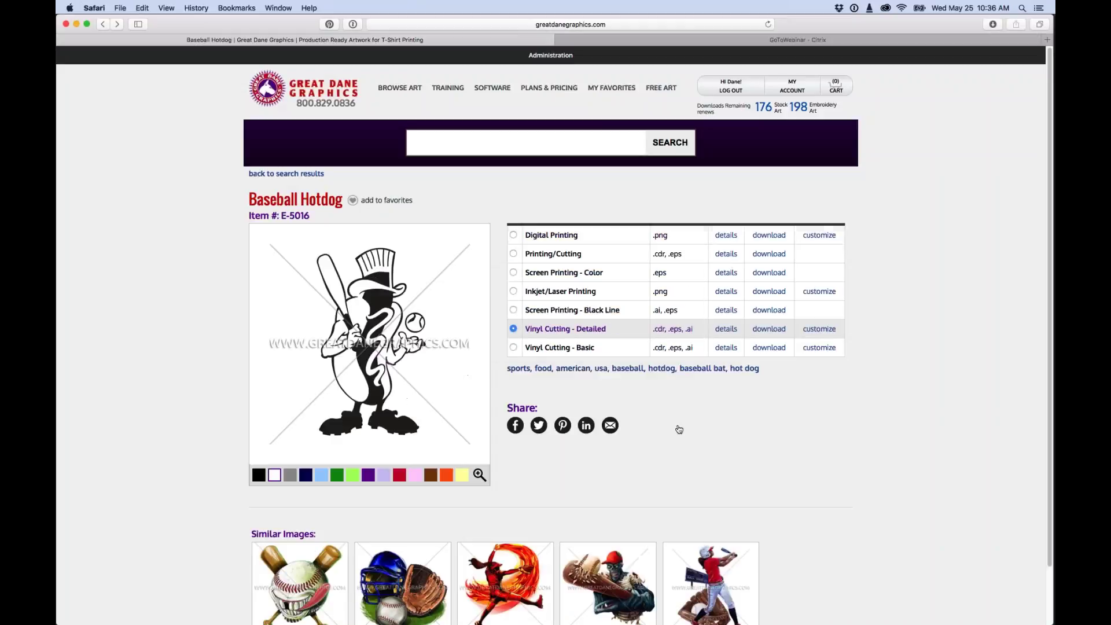
{"action": "left_click", "coordinate": [542, 350]}
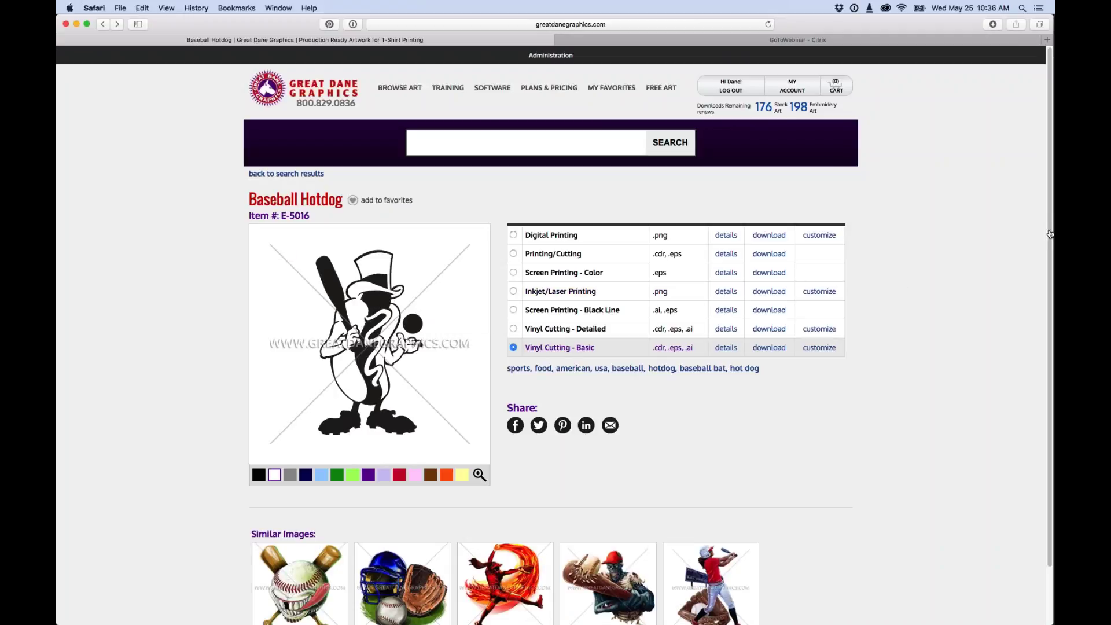
- View the Stock Art plans and pricing page and select the $31.99 per month All Art option
{"action": "mouse_move", "coordinate": [549, 89]}
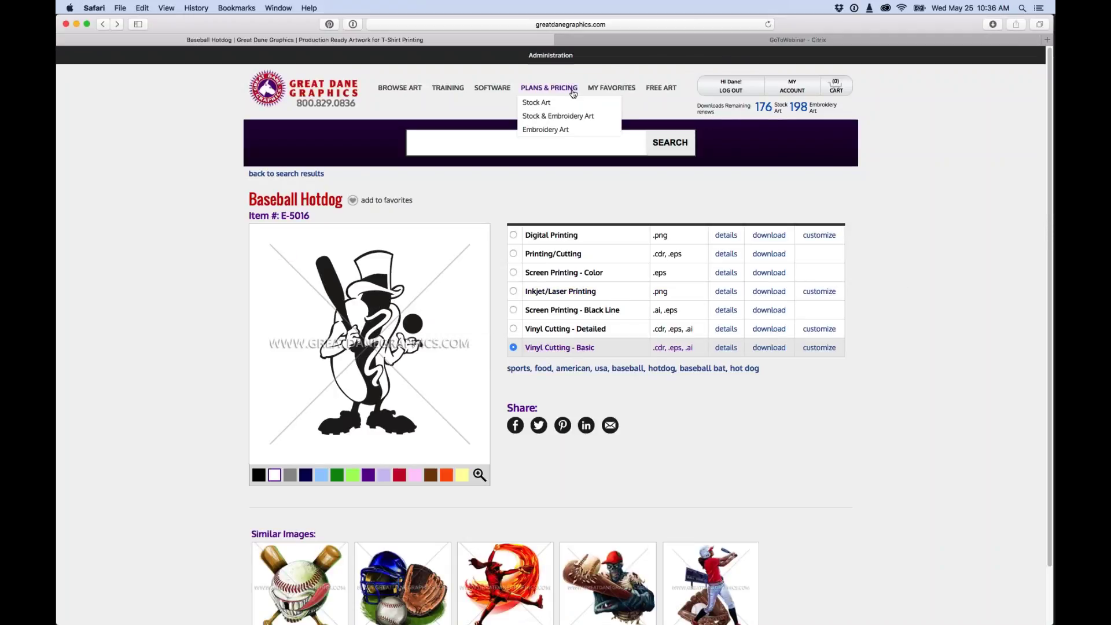
{"action": "left_click", "coordinate": [537, 103]}
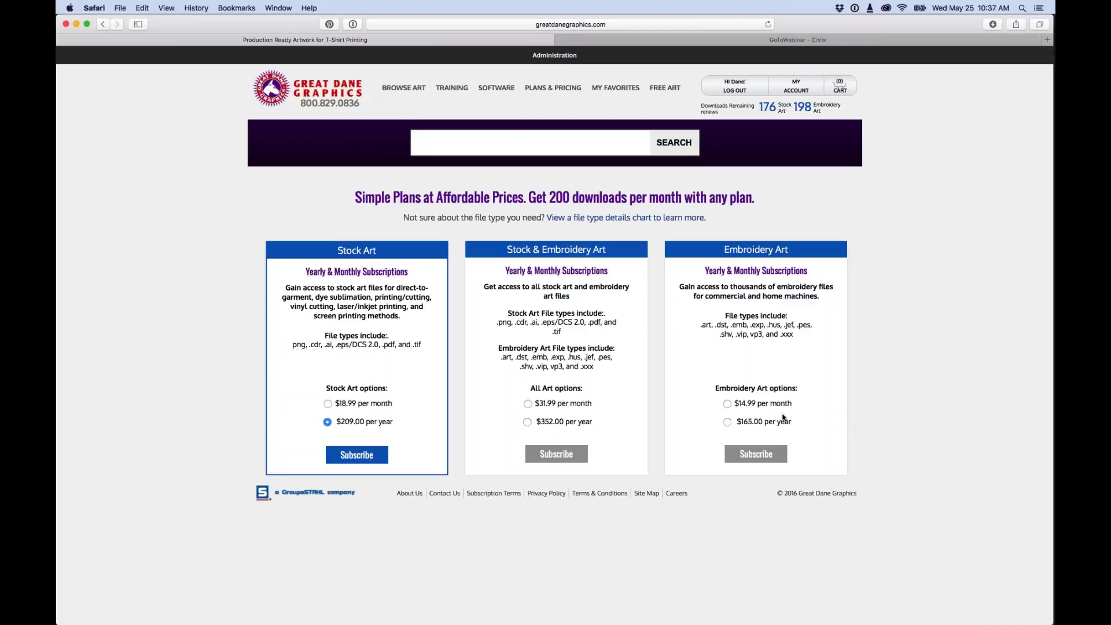
{"action": "left_click", "coordinate": [529, 405]}
{"action": "left_click", "coordinate": [674, 143]}
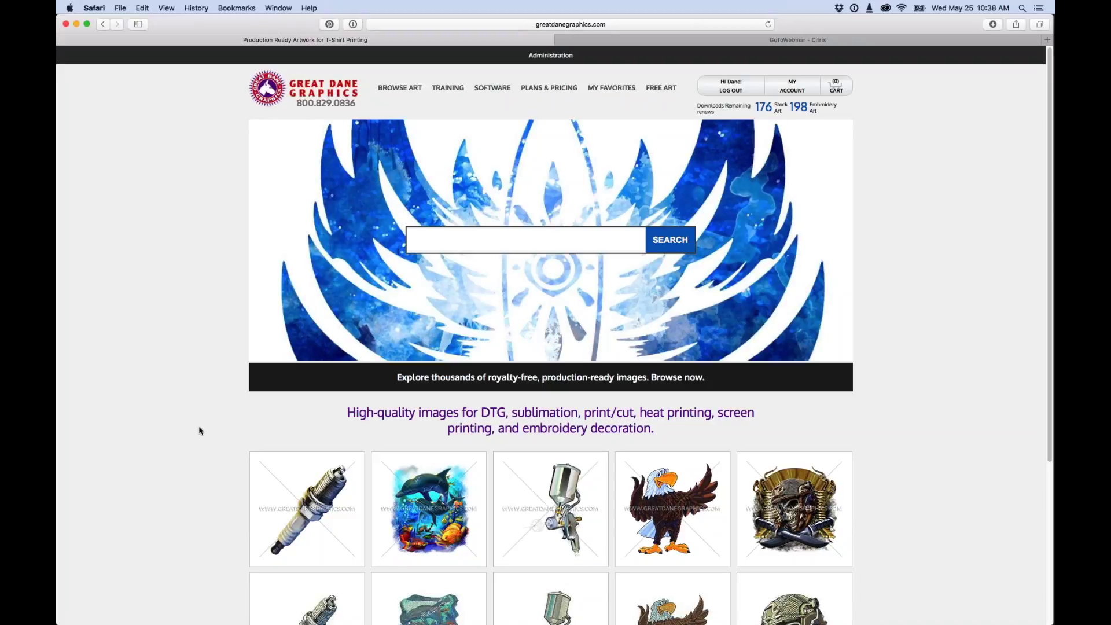
{"action": "scroll", "coordinate": [200, 431], "scroll_direction": "down", "scroll_amount": 1}
{"action": "scroll", "coordinate": [199, 430], "scroll_direction": "down", "scroll_amount": 3}
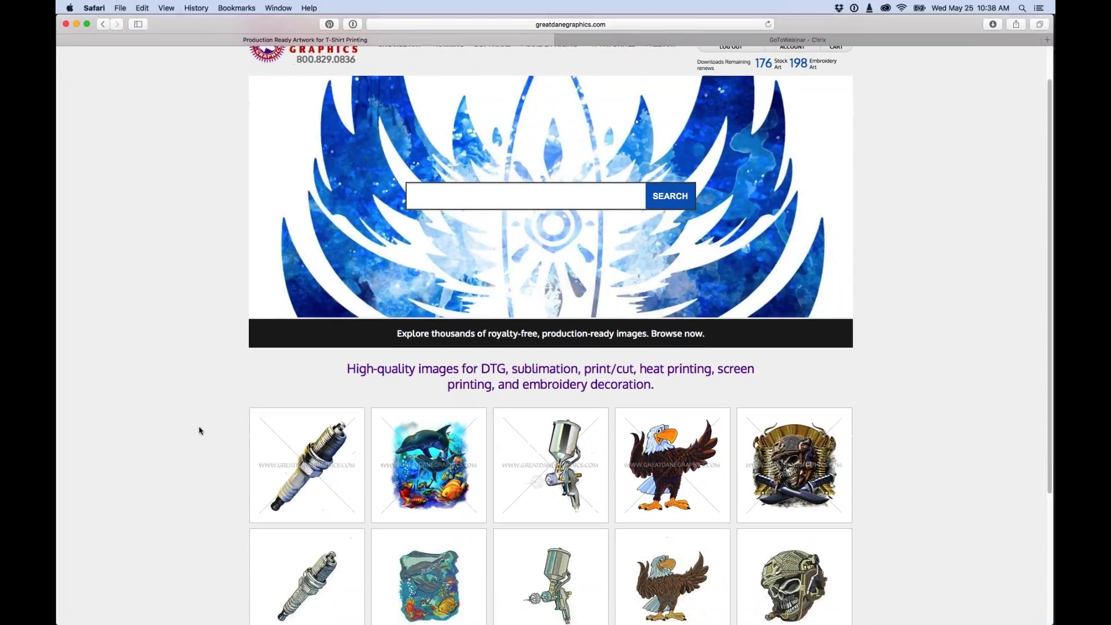
{"action": "scroll", "coordinate": [197, 429], "scroll_direction": "down", "scroll_amount": 2}
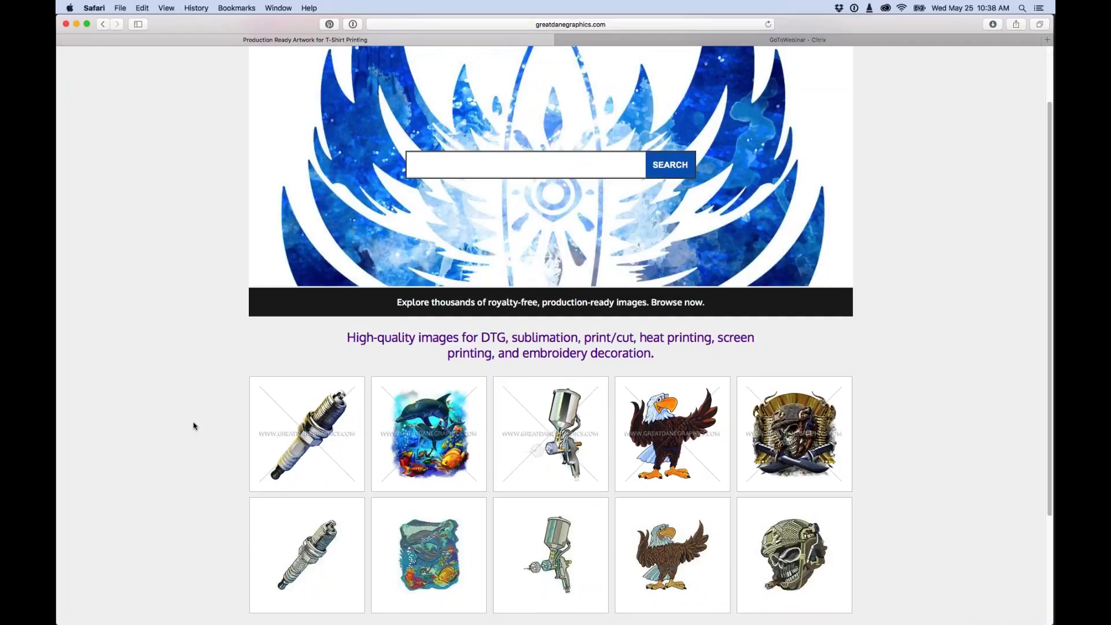
{"action": "scroll", "coordinate": [194, 425], "scroll_direction": "up", "scroll_amount": 3}
{"action": "scroll", "coordinate": [193, 425], "scroll_direction": "up", "scroll_amount": 1}
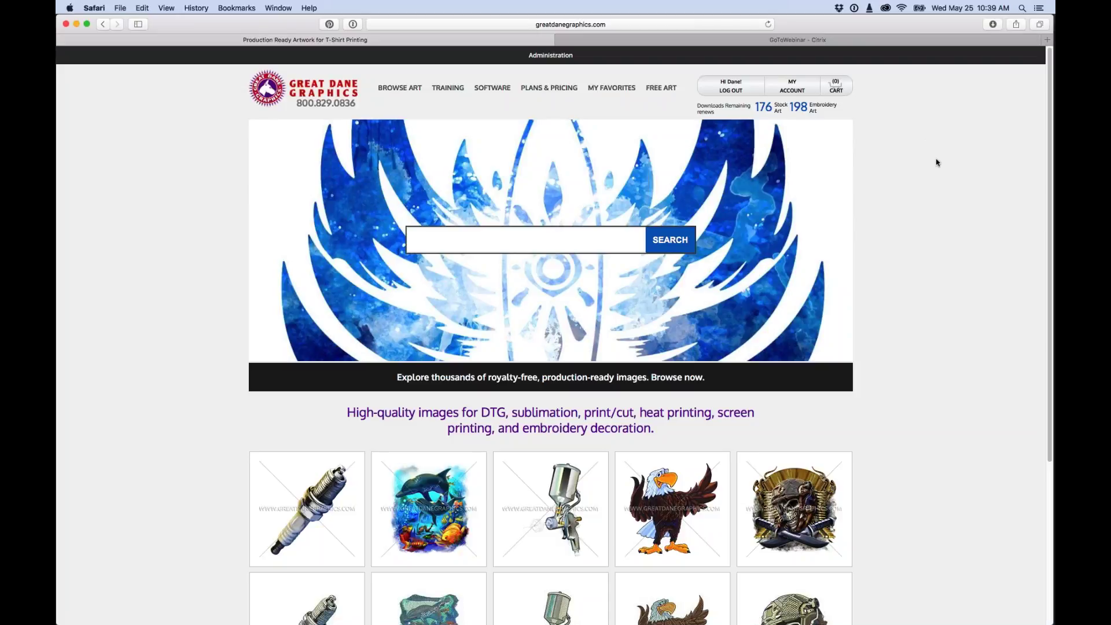
{"action": "left_click", "coordinate": [1049, 54]}
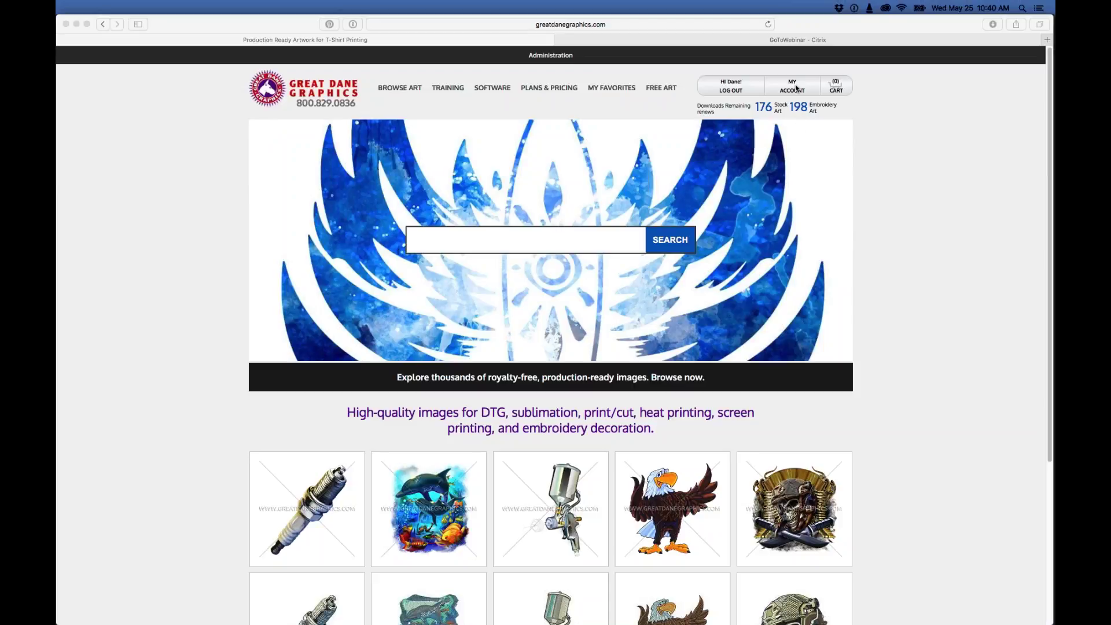
- Download the Retro Football digital printing PNG (FB20007) from the account's download history and close its preview
{"action": "left_click", "coordinate": [799, 110]}
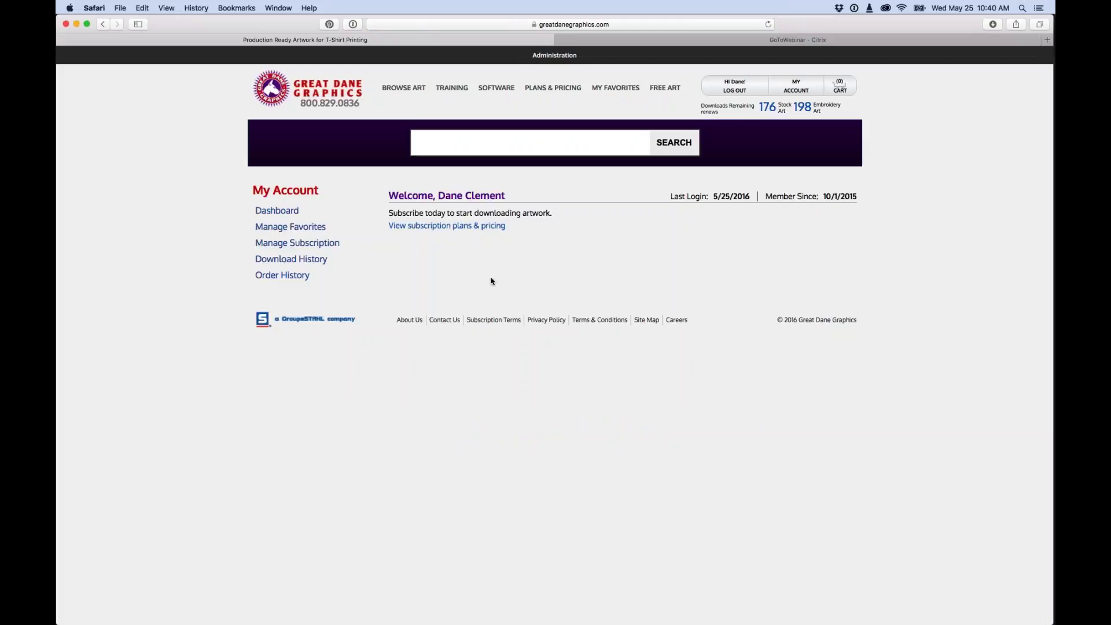
{"action": "left_click", "coordinate": [291, 259]}
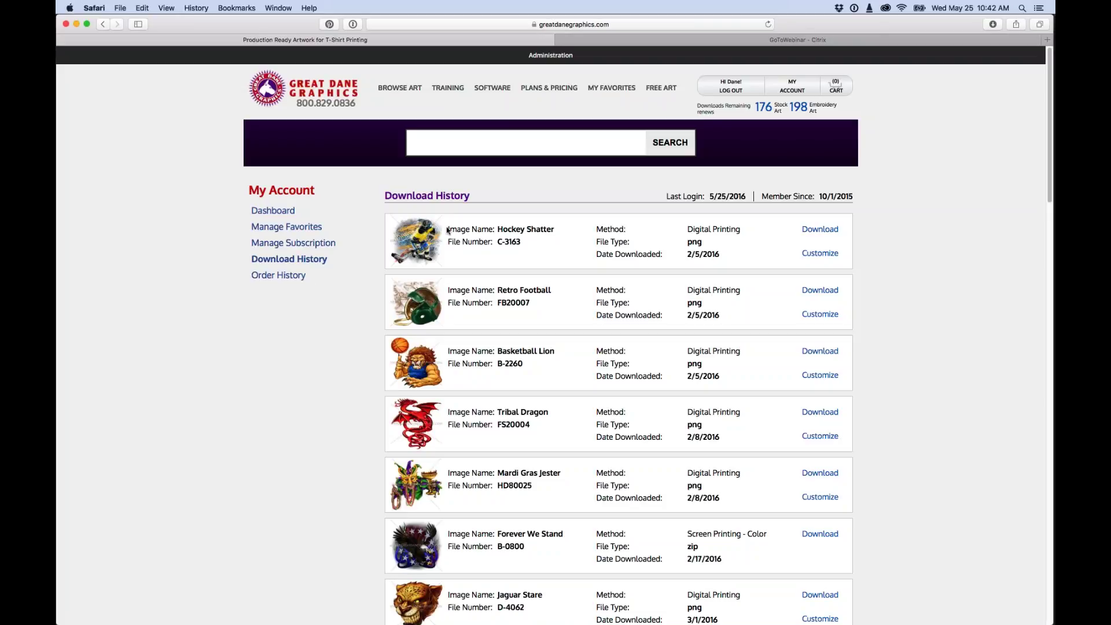
{"action": "mouse_move", "coordinate": [405, 99]}
{"action": "left_click", "coordinate": [820, 290]}
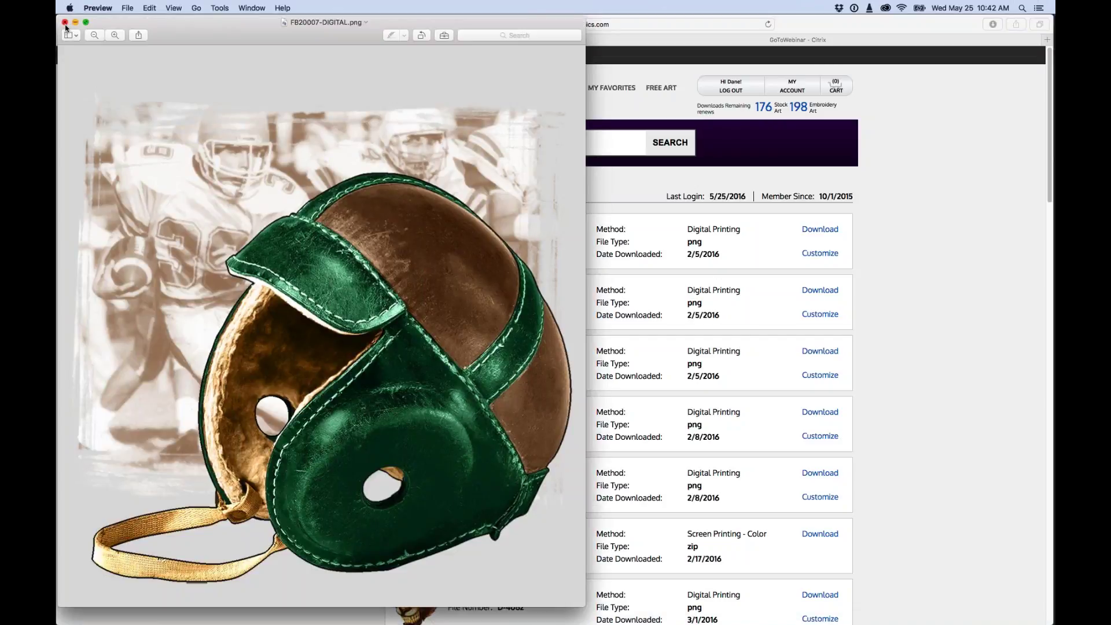
{"action": "left_click", "coordinate": [65, 25]}
- Switch to Photoshop and compare the shirt designs in Basketball Tiger Shirts.psd by hiding the layers above Cut File one by one
{"action": "key", "text": "super+Tab"}
{"action": "key", "text": "super+Tab"}
{"action": "key", "text": "super+Tab"}
{"action": "key", "text": "super+Tab"}
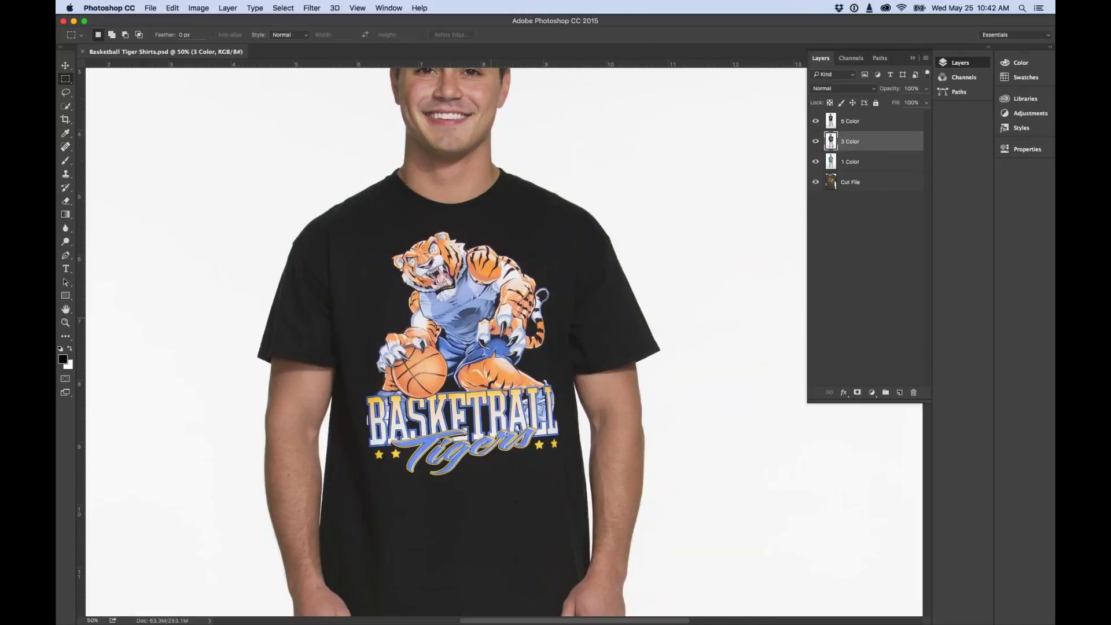
{"action": "left_click", "coordinate": [816, 122]}
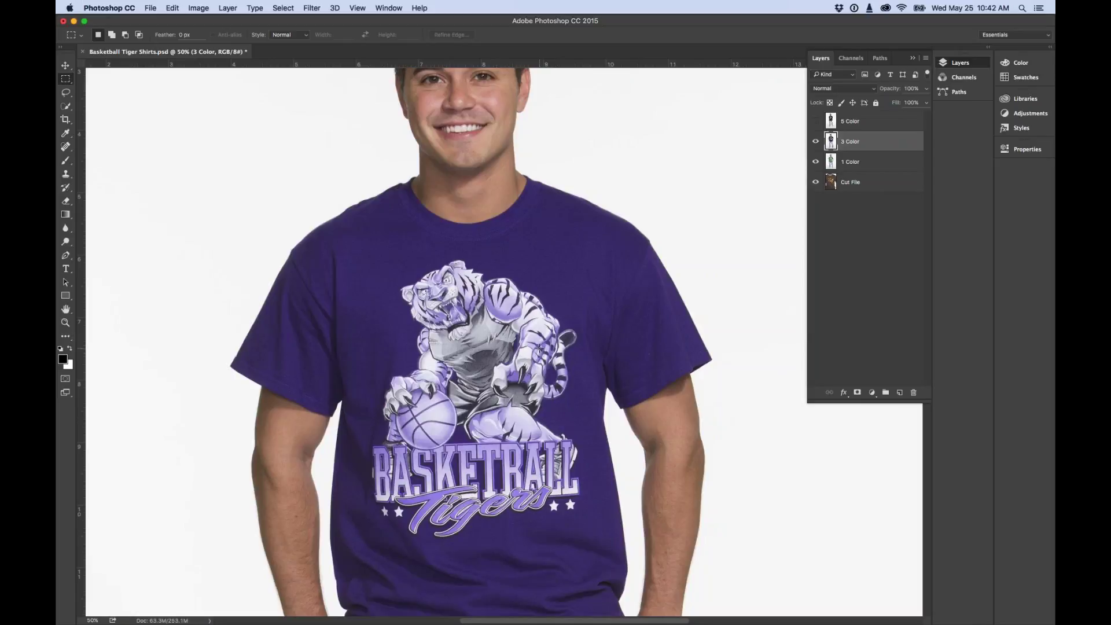
{"action": "left_click", "coordinate": [815, 122]}
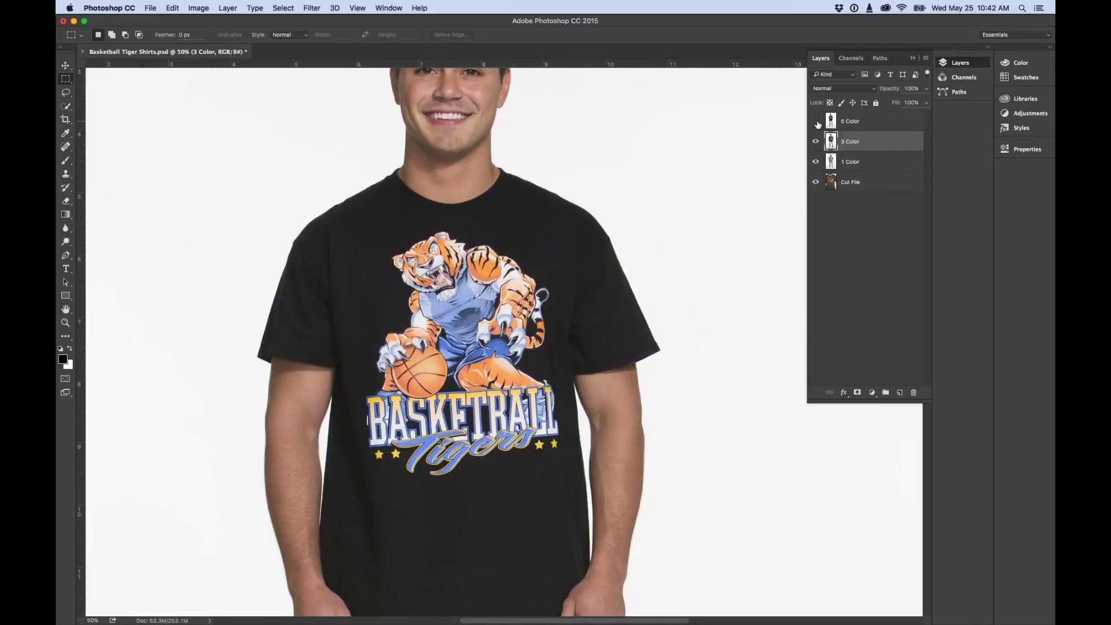
{"action": "left_click", "coordinate": [816, 123]}
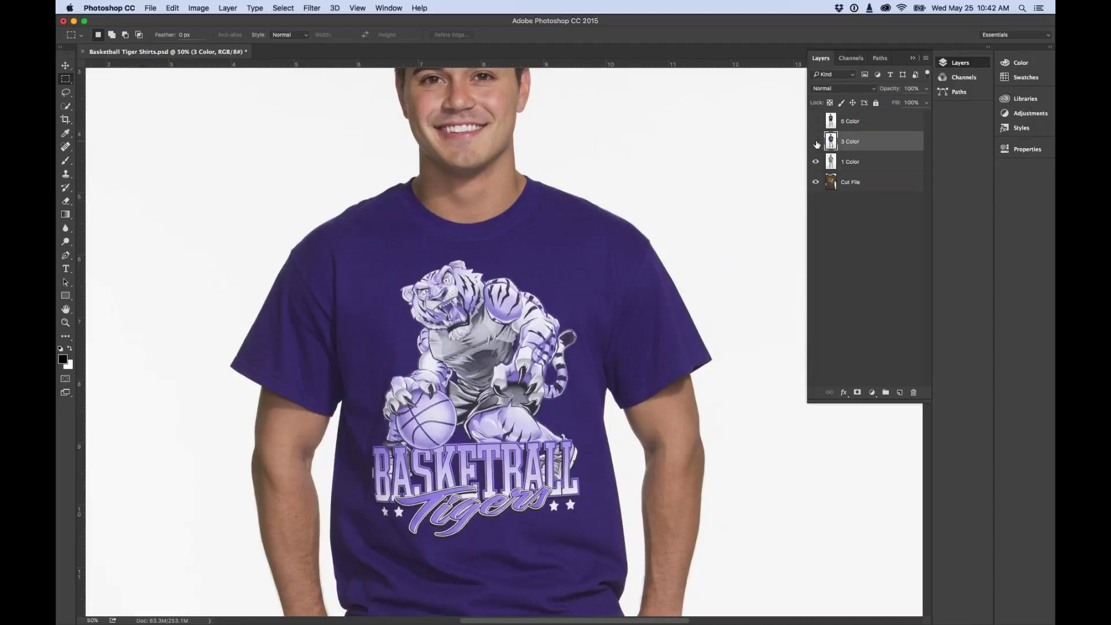
{"action": "left_click", "coordinate": [816, 142]}
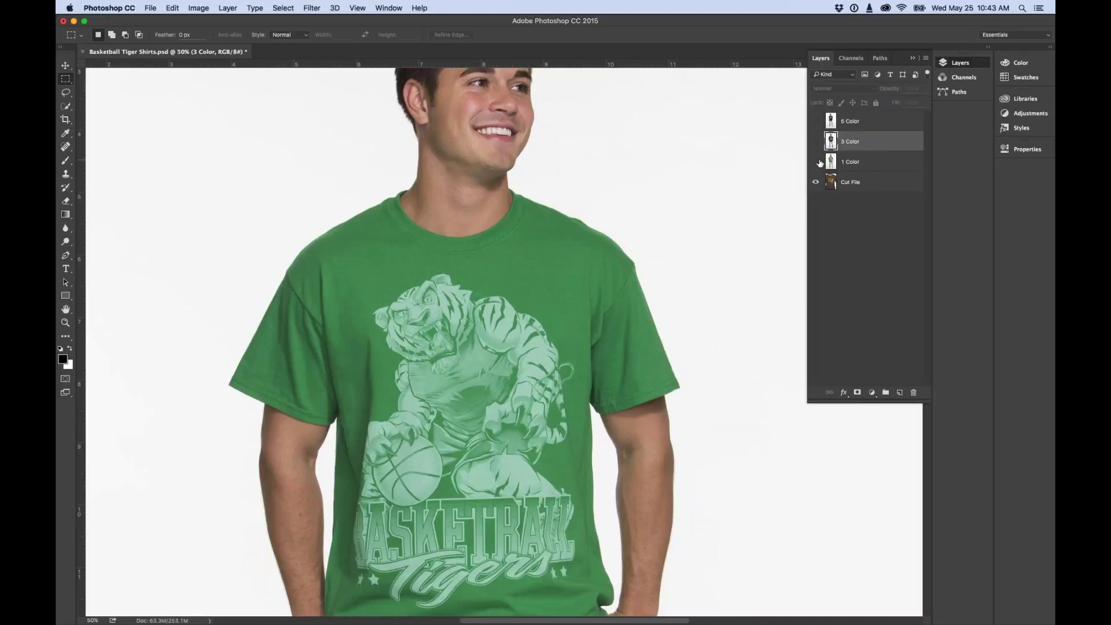
{"action": "left_click", "coordinate": [817, 162]}
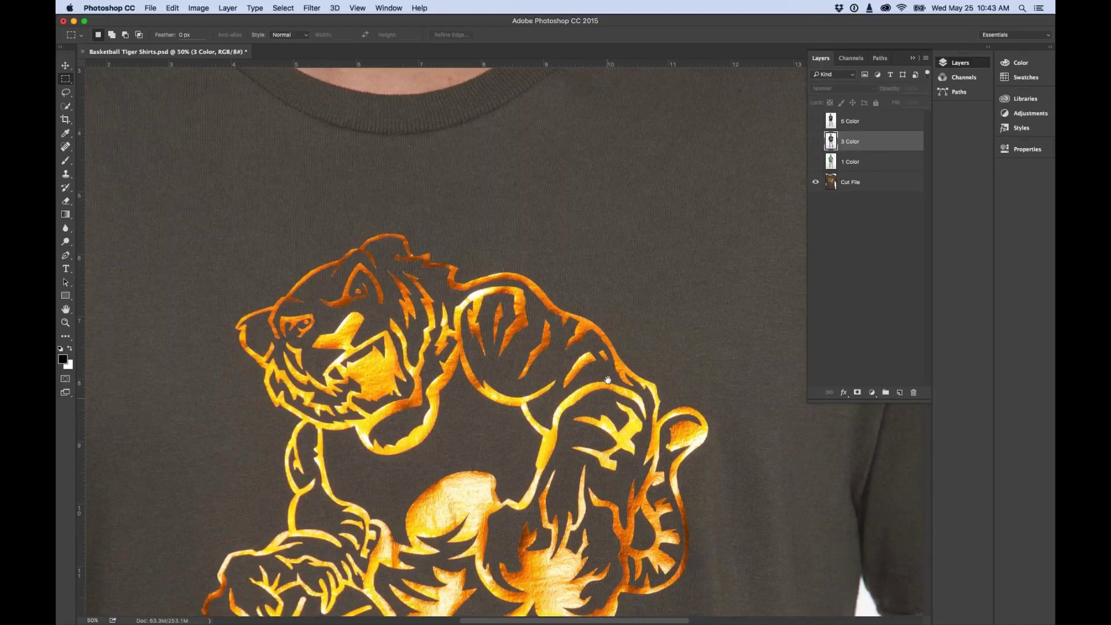
{"action": "left_click_drag", "start_coordinate": [608, 379], "coordinate": [616, 177]}
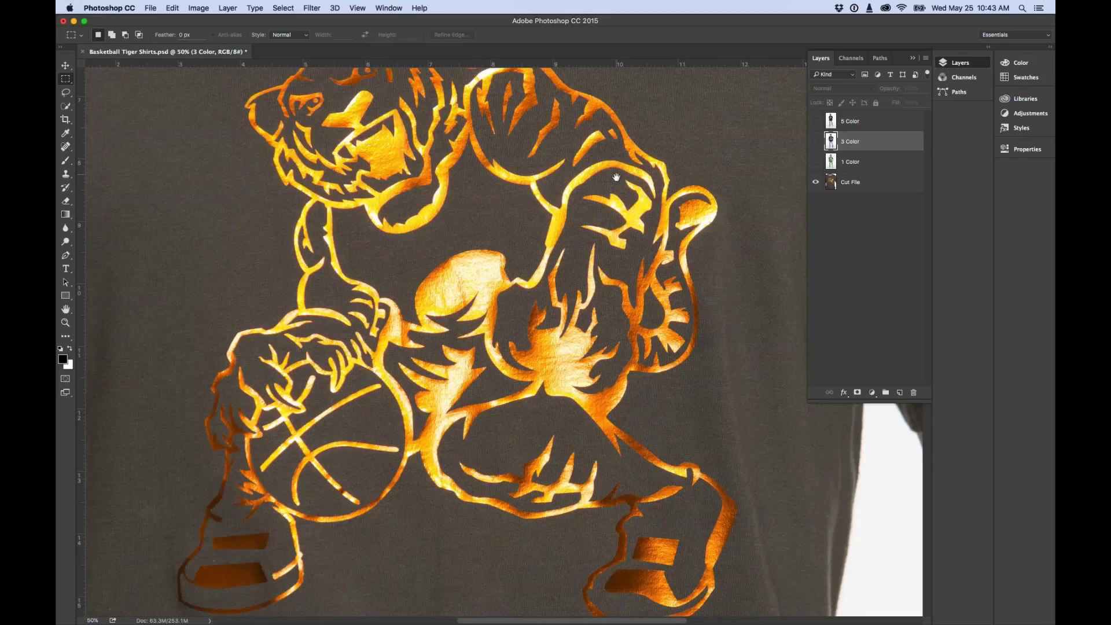
- Close Basketball Tiger Shirts.psd without saving and open FB20007-DIGITAL.png from the Downloads folder
{"action": "key", "text": "super+w"}
{"action": "key", "text": "super+d"}
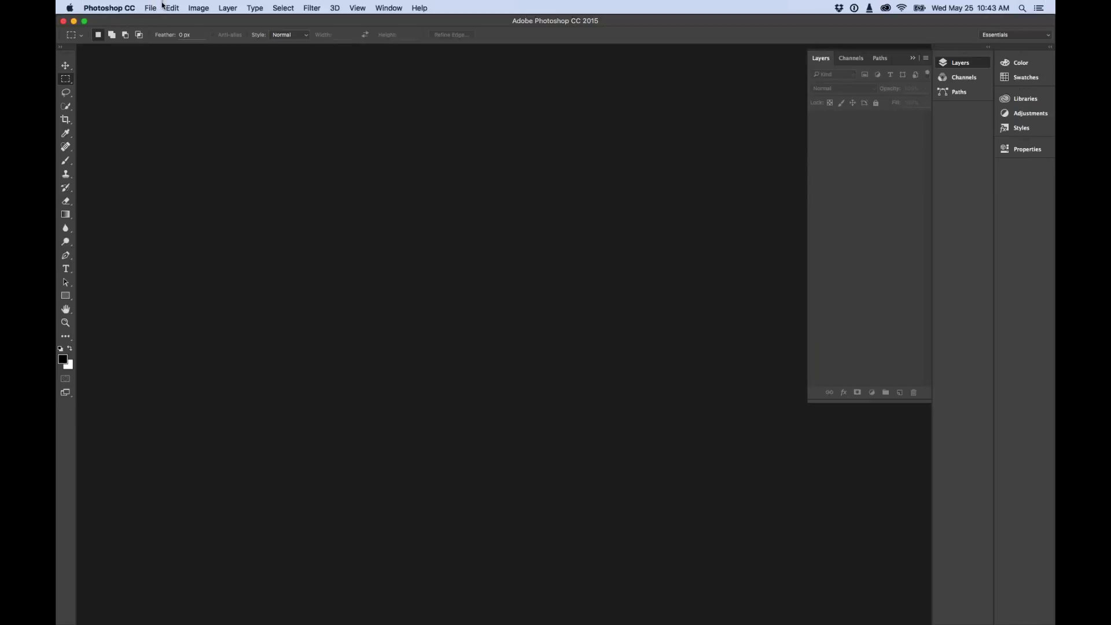
{"action": "left_click", "coordinate": [154, 7]}
{"action": "left_click", "coordinate": [157, 30]}
{"action": "left_click", "coordinate": [657, 217]}
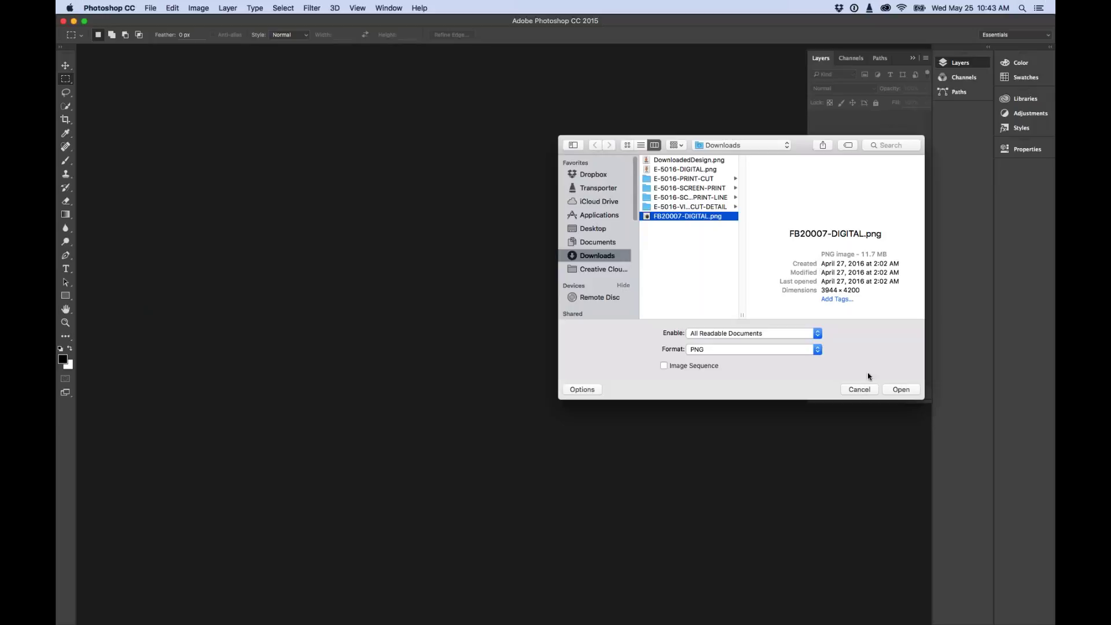
{"action": "left_click_drag", "start_coordinate": [800, 145], "coordinate": [597, 110]}
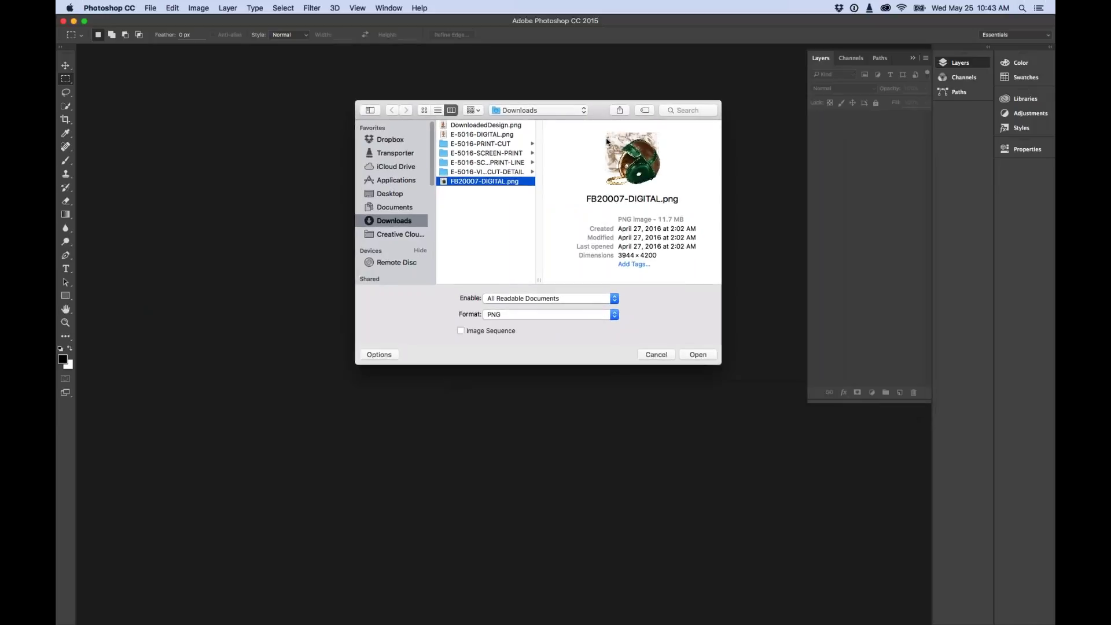
{"action": "left_click", "coordinate": [707, 354]}
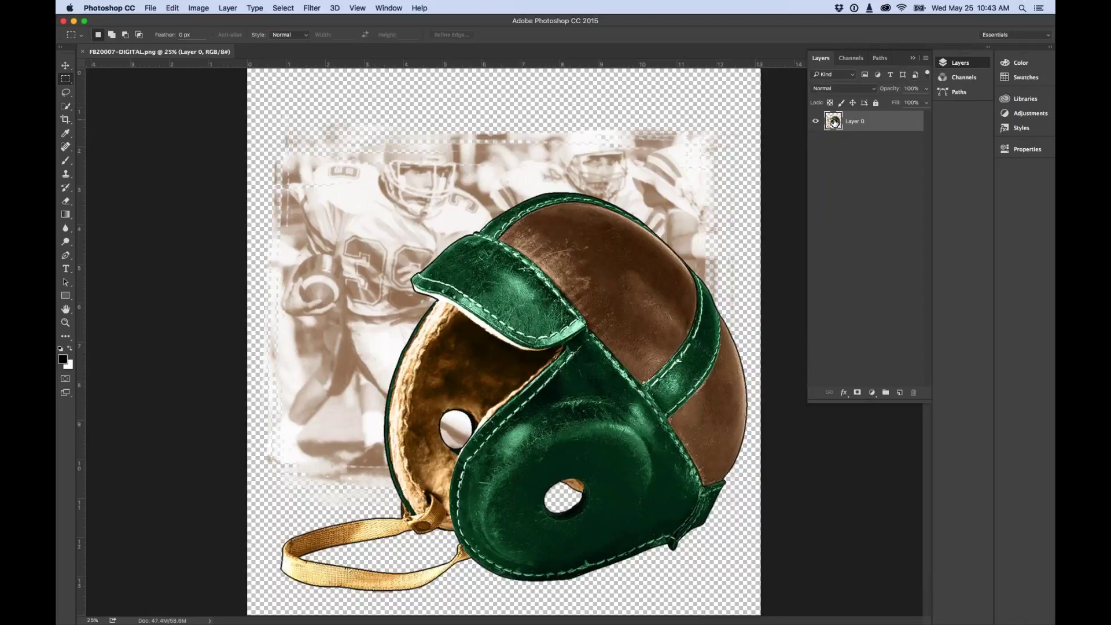
- Try recoloring the helmet's greens with Hue/Saturation at Hue +133, Saturation +4 and Lightness +5, and cancel the adjustment
{"action": "left_click", "coordinate": [197, 7]}
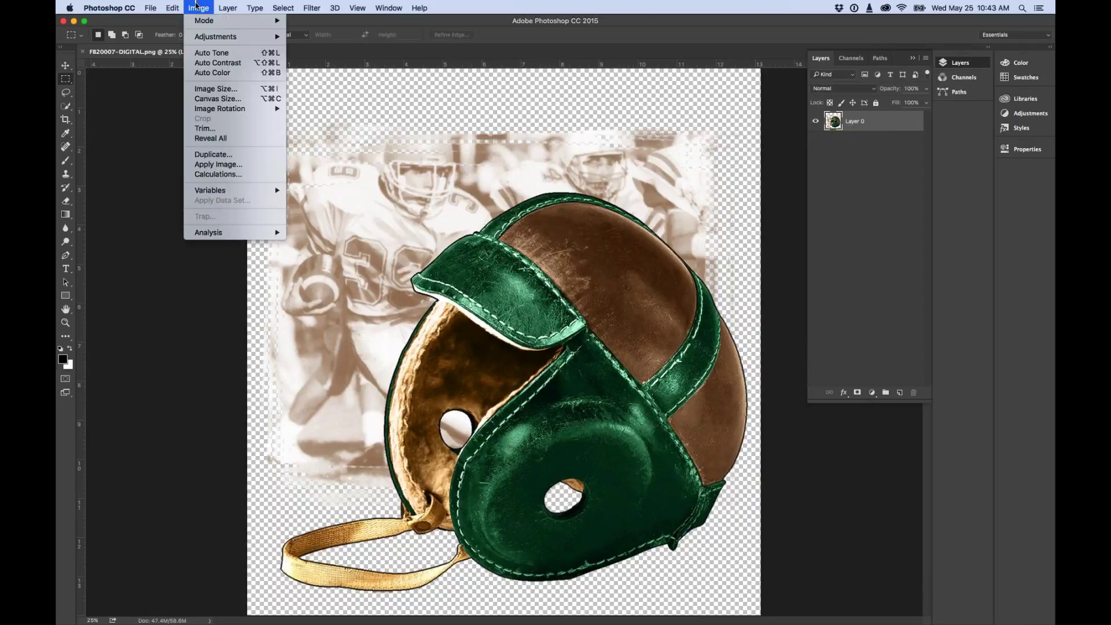
{"action": "mouse_move", "coordinate": [204, 38]}
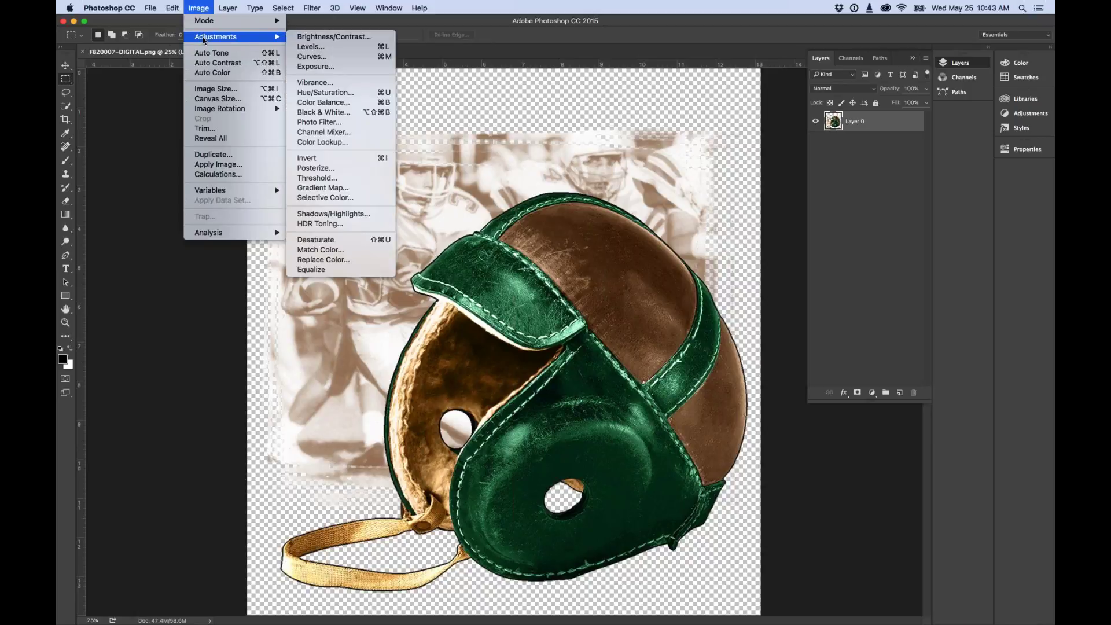
{"action": "left_click", "coordinate": [332, 97]}
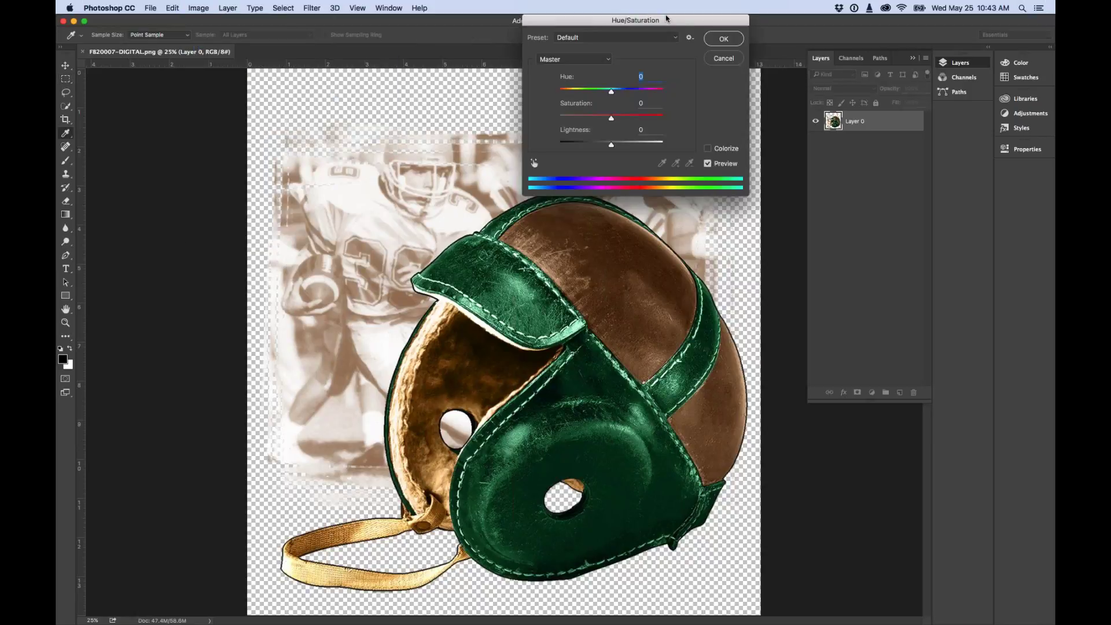
{"action": "left_click_drag", "start_coordinate": [524, 37], "coordinate": [161, 74]}
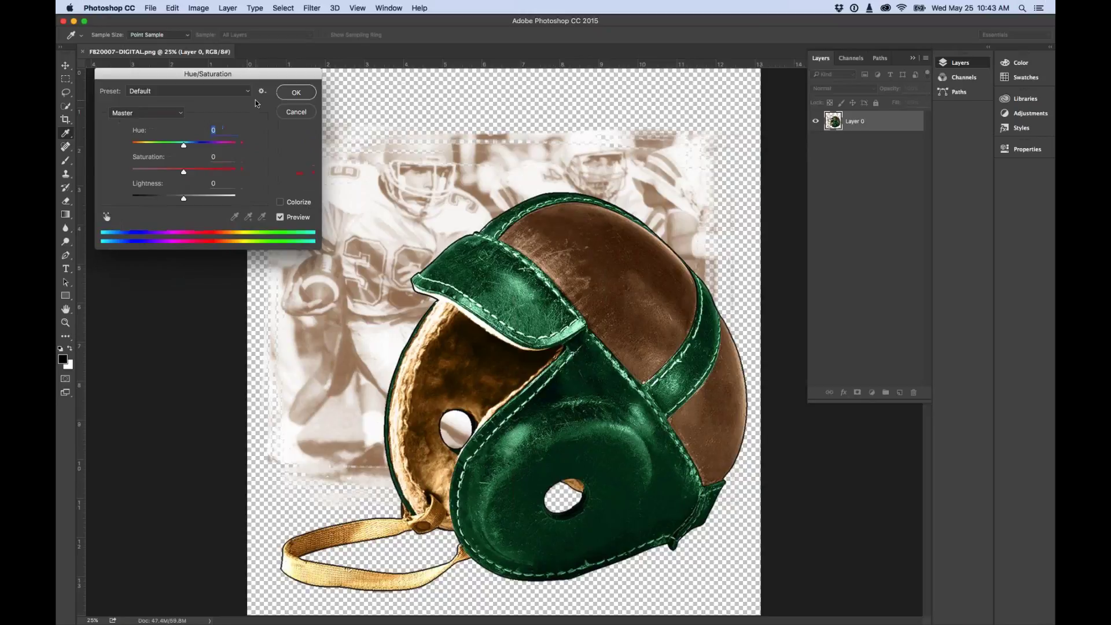
{"action": "left_click", "coordinate": [181, 113]}
{"action": "left_click", "coordinate": [131, 144]}
{"action": "left_click_drag", "start_coordinate": [190, 146], "coordinate": [192, 204]}
{"action": "left_click_drag", "start_coordinate": [219, 148], "coordinate": [226, 149]}
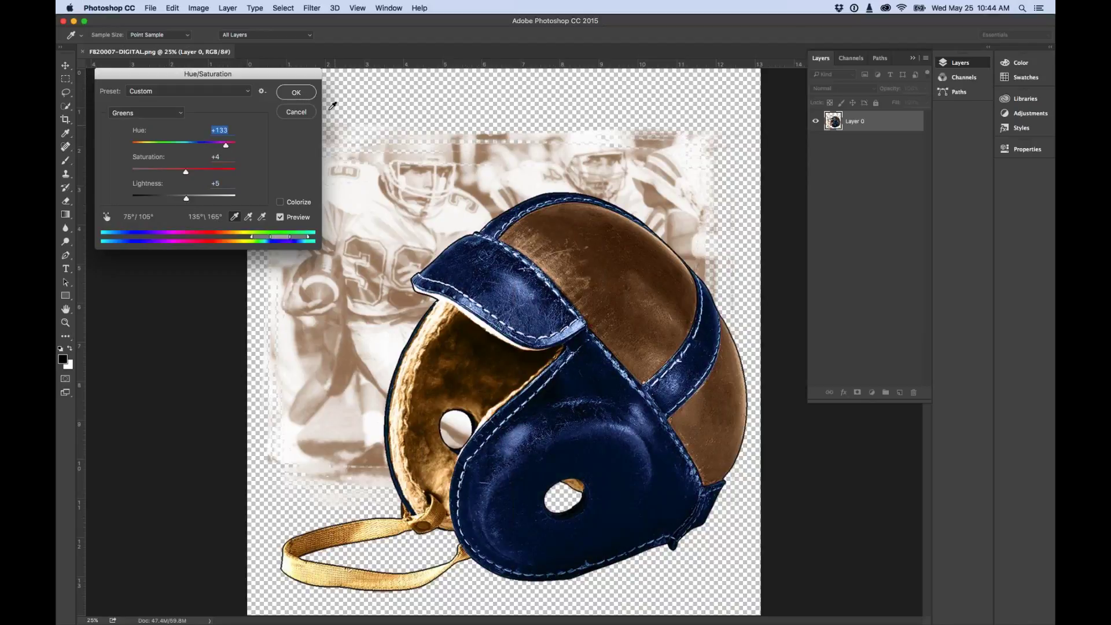
{"action": "left_click", "coordinate": [296, 112]}
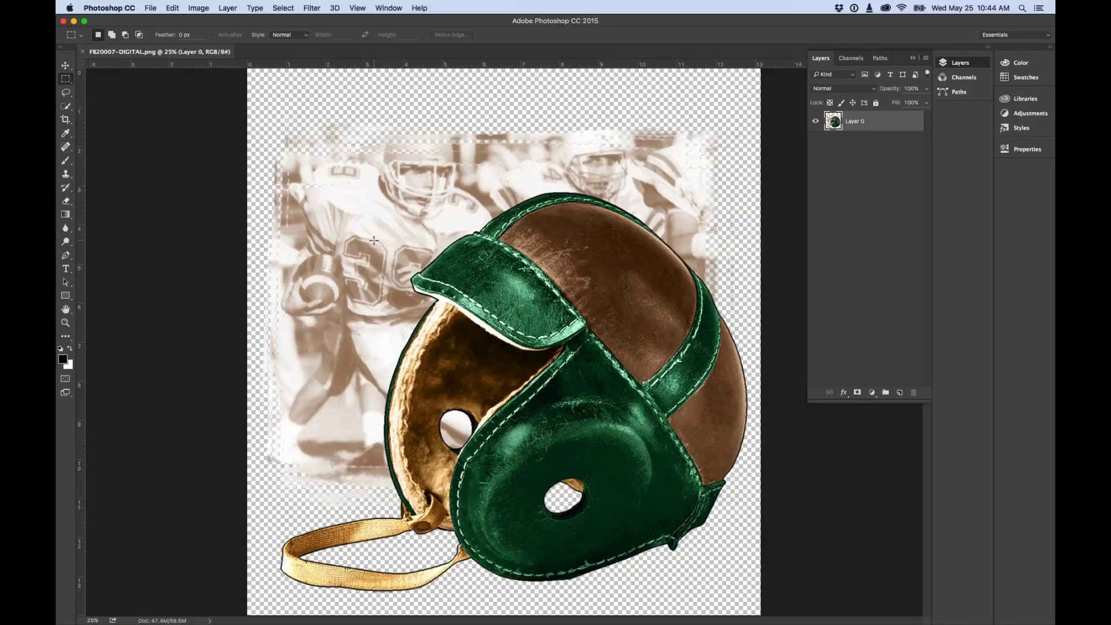
- Switch to Safari and preview the Vinyl Cutting - Detailed version of the Spray Gun Outline artwork
{"action": "key", "text": "super+Tab"}
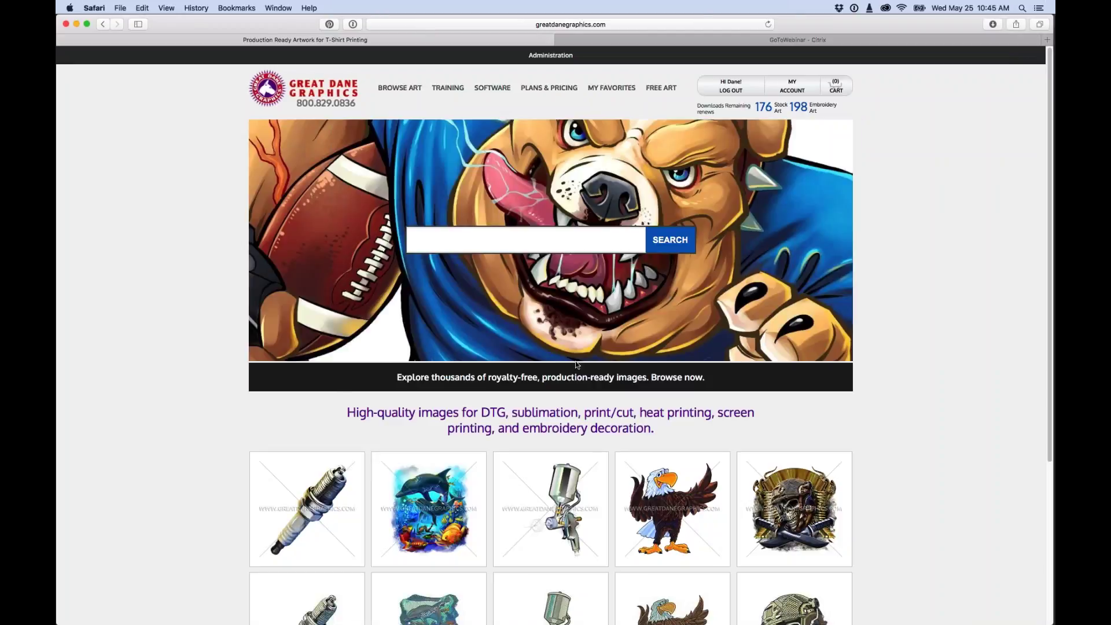
{"action": "left_click", "coordinate": [552, 509]}
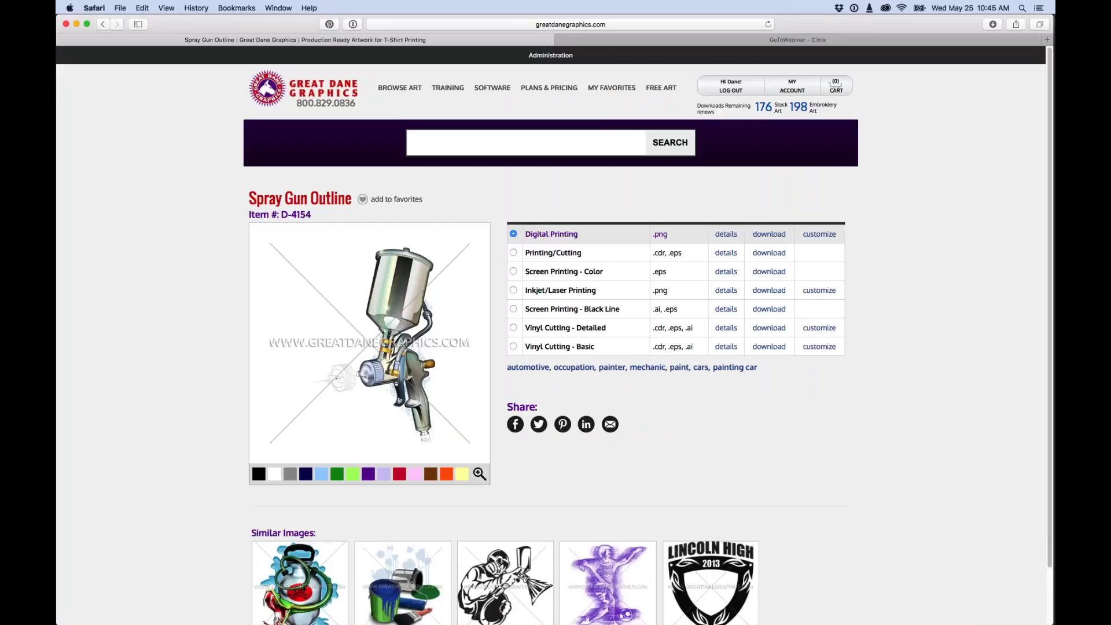
{"action": "left_click", "coordinate": [513, 327]}
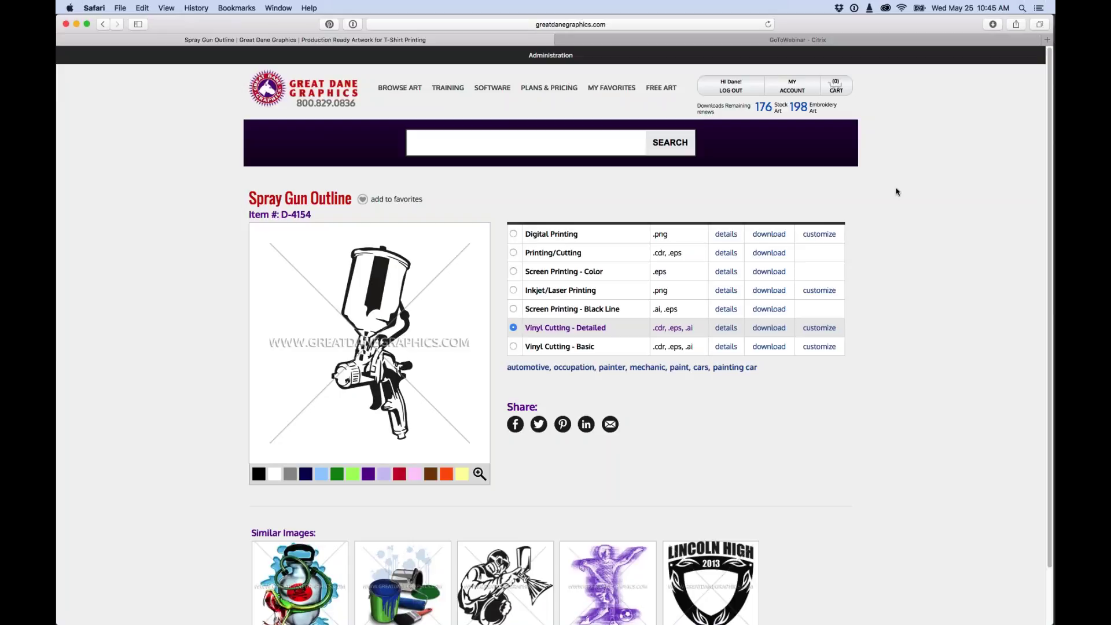
- View the account's download history
{"action": "left_click", "coordinate": [790, 85]}
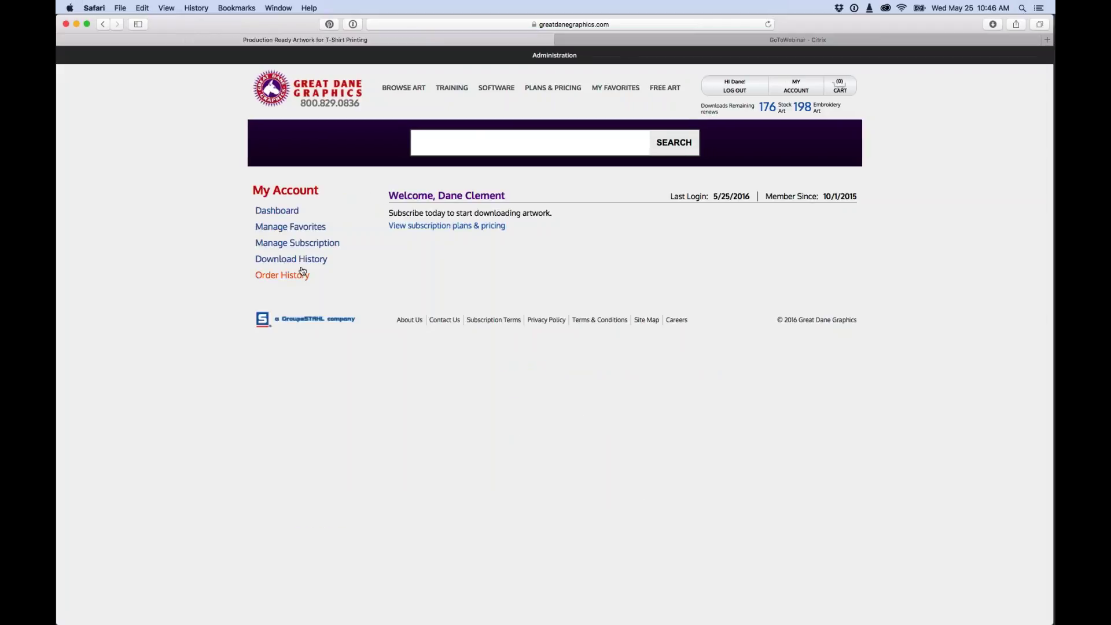
{"action": "left_click", "coordinate": [298, 258]}
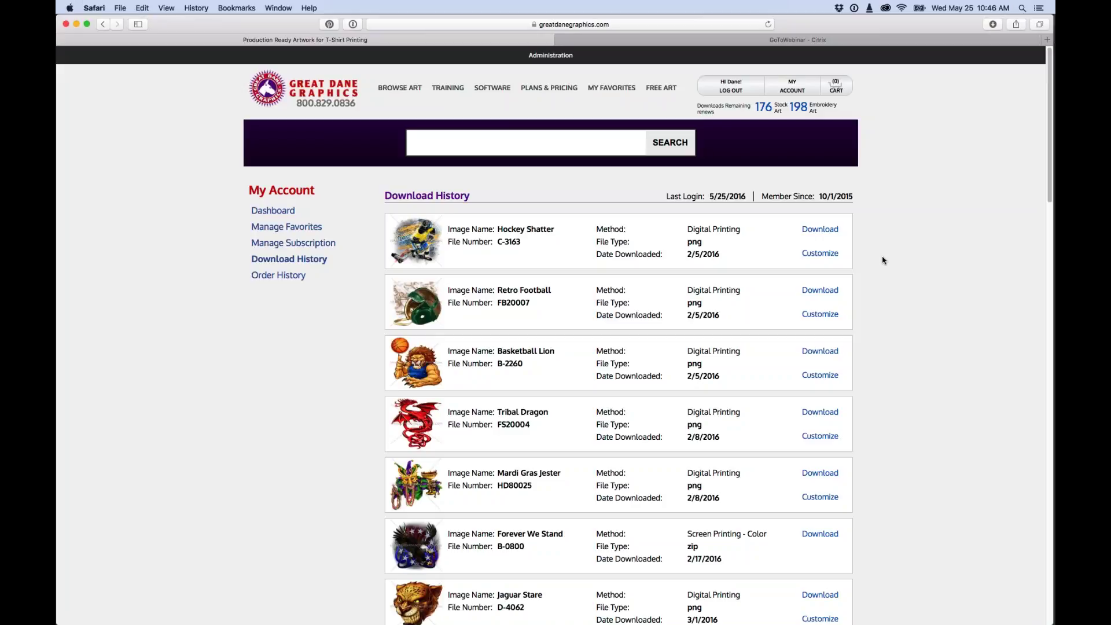
- Switch to Photoshop, toggle Layer 0 off and on, and close FB20007-DIGITAL.png without saving
{"action": "key", "text": "super+Tab"}
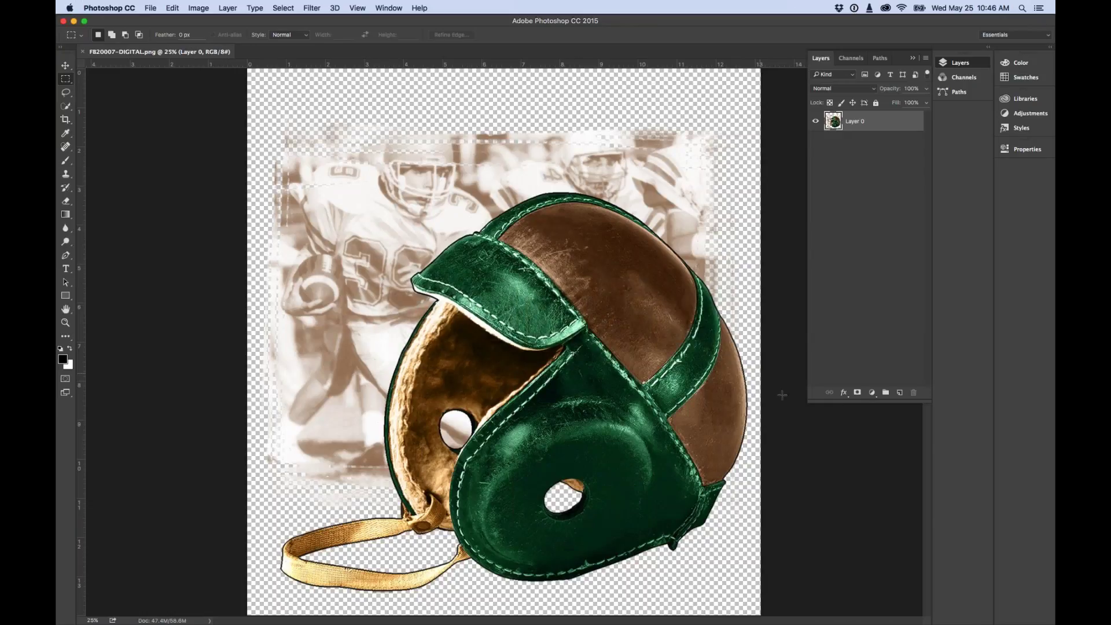
{"action": "left_click", "coordinate": [816, 123]}
{"action": "left_click", "coordinate": [816, 123]}
{"action": "left_click", "coordinate": [82, 52]}
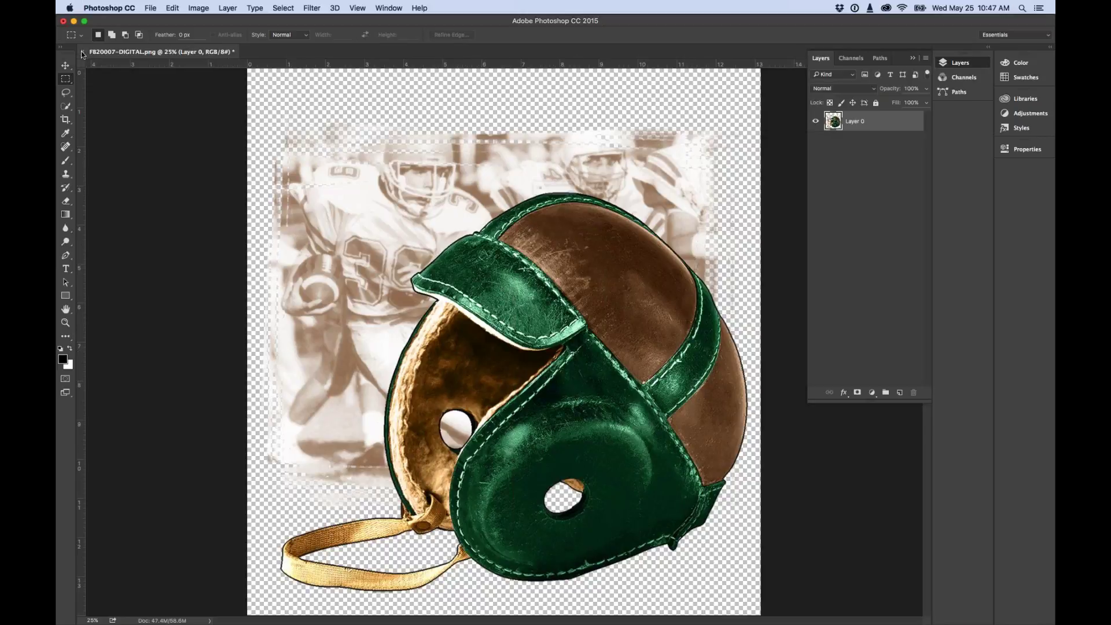
{"action": "left_click", "coordinate": [539, 213]}
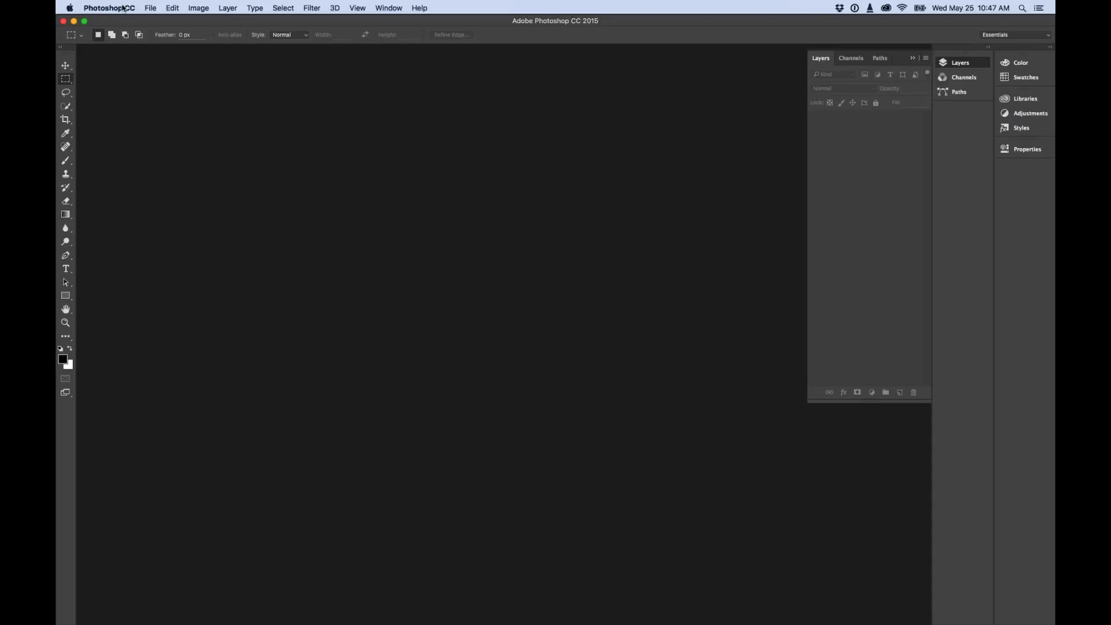
- Reopen the recently used file FB20007-DIGITAL.png in Photoshop
{"action": "key", "text": "super+Tab"}
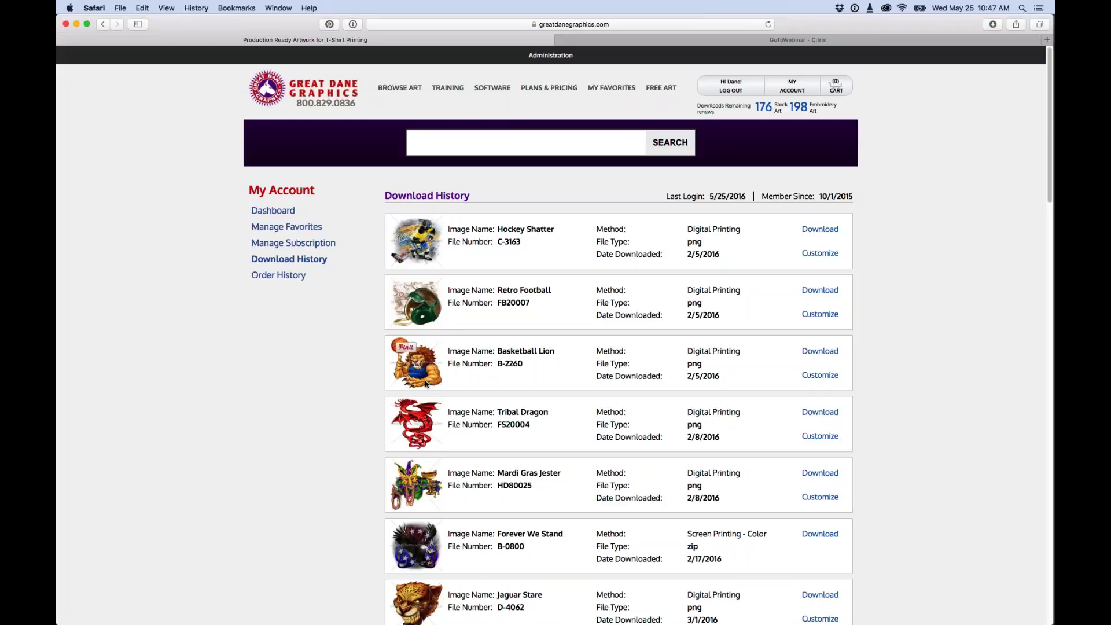
{"action": "key", "text": "super+Tab"}
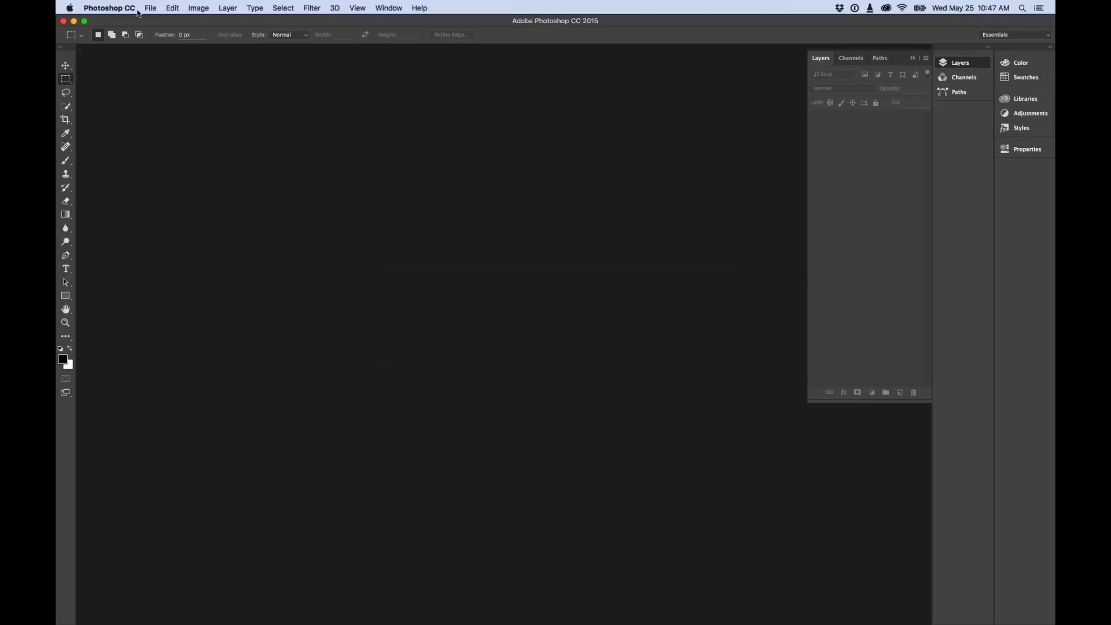
{"action": "left_click", "coordinate": [149, 8]}
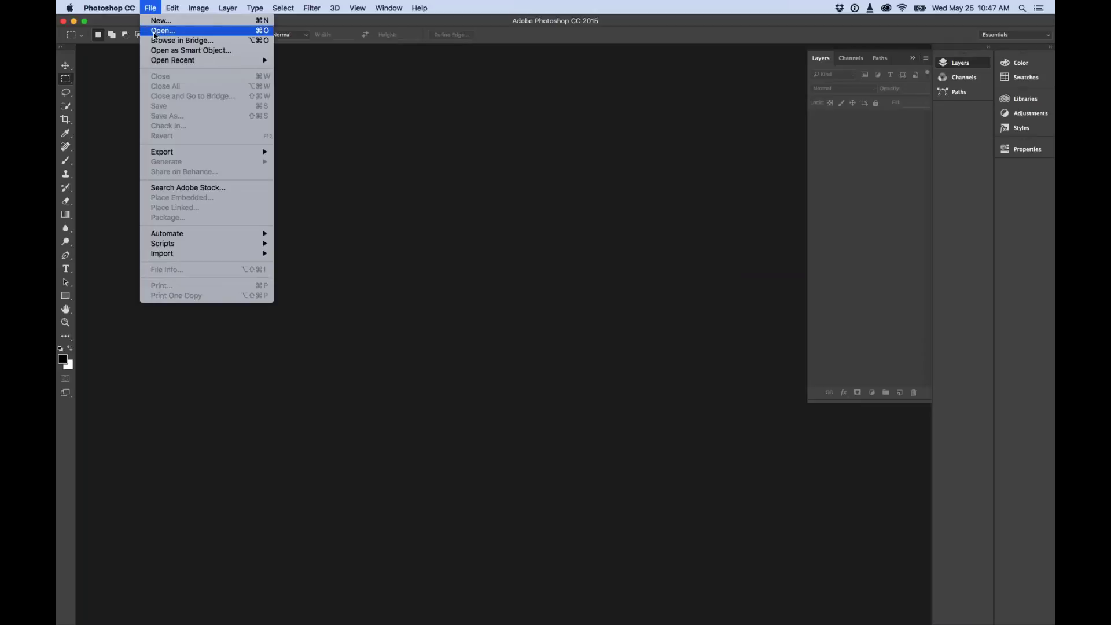
{"action": "mouse_move", "coordinate": [160, 61]}
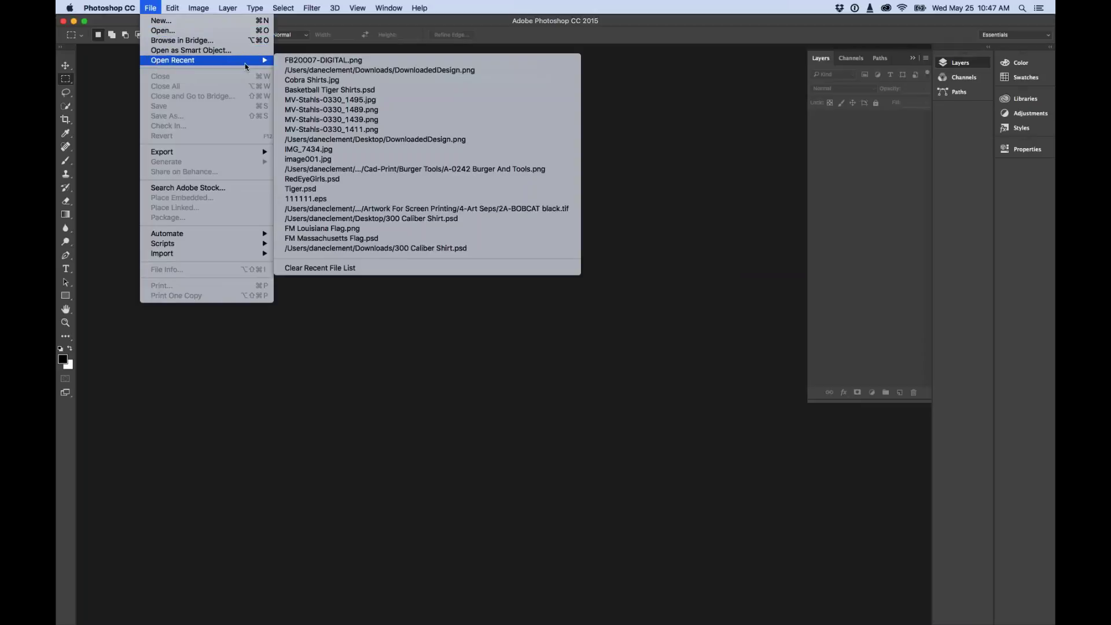
{"action": "left_click", "coordinate": [299, 60]}
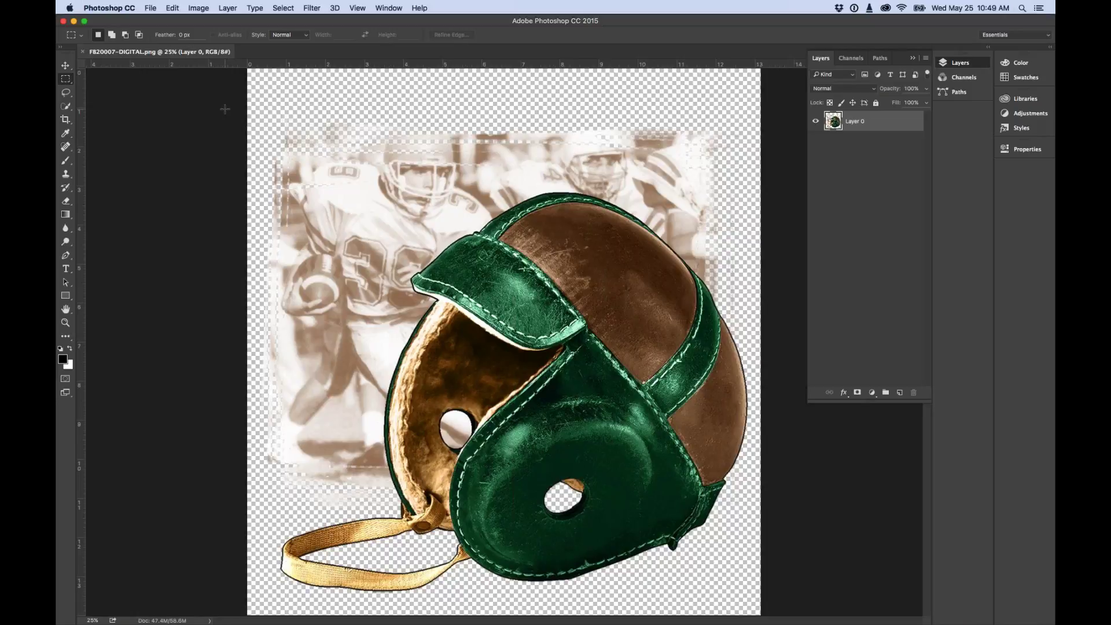
- Convert the FB20007-DIGITAL.png helmet image to CMYK color mode
{"action": "left_click", "coordinate": [198, 7]}
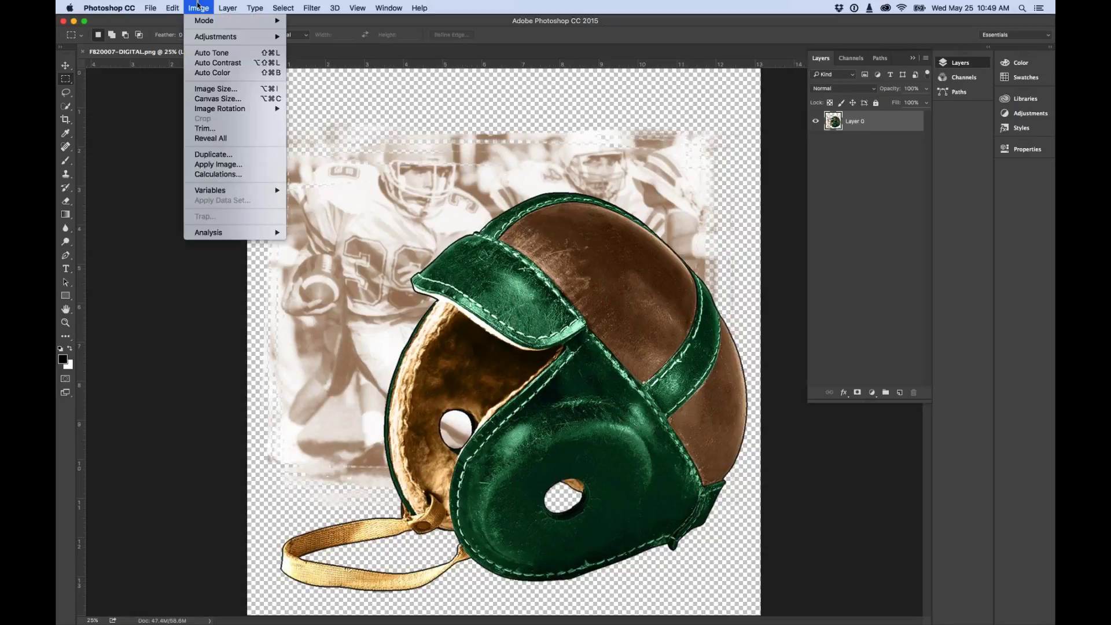
{"action": "mouse_move", "coordinate": [197, 23]}
{"action": "left_click", "coordinate": [312, 74]}
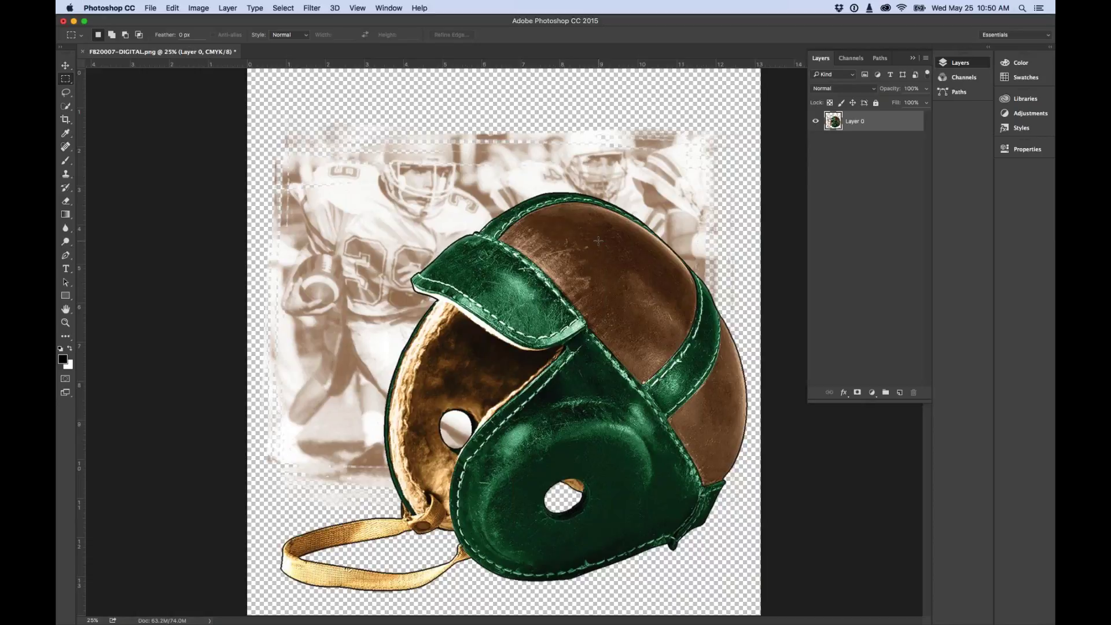
- Switch to Safari, open the T-Shirt Artwork Simplified training book page and show the editions it can be ordered in
{"action": "key", "text": "super+Tab"}
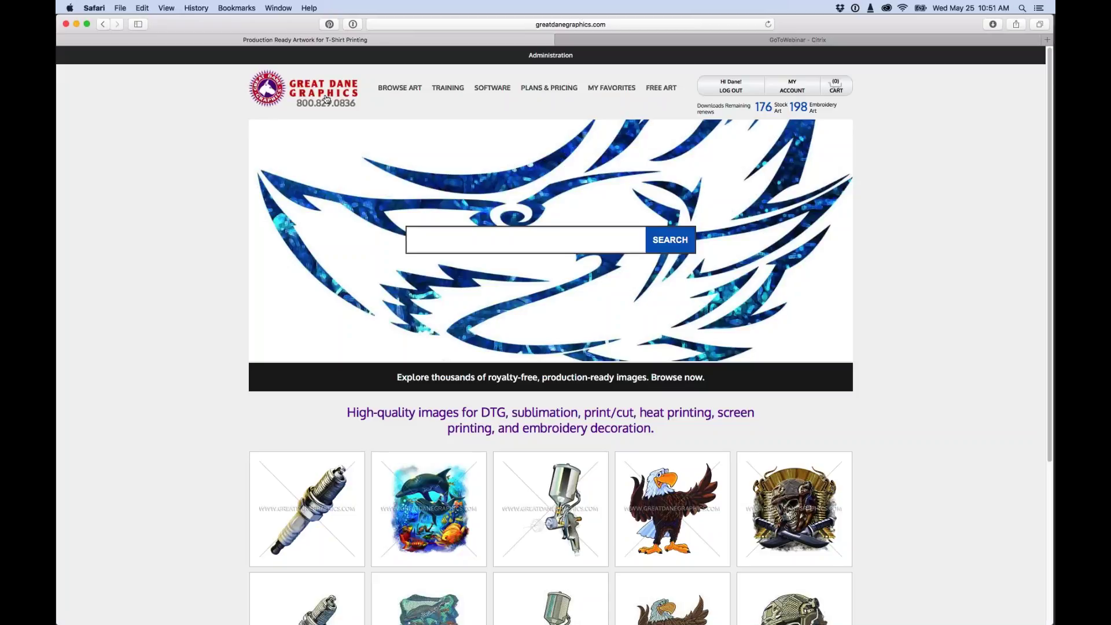
{"action": "mouse_move", "coordinate": [461, 89]}
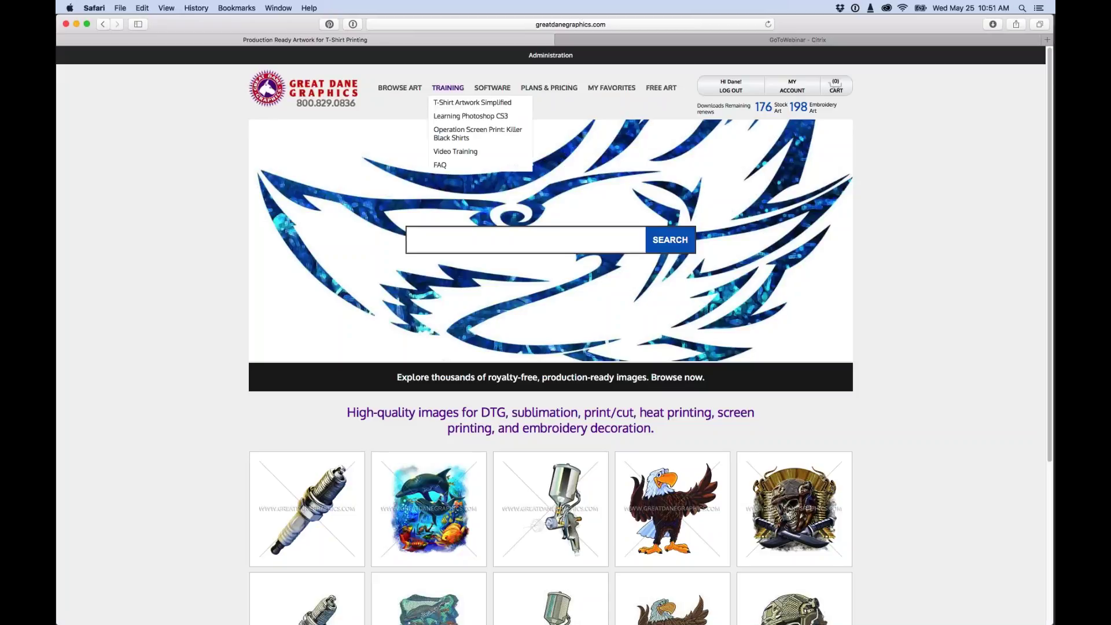
{"action": "left_click", "coordinate": [457, 103]}
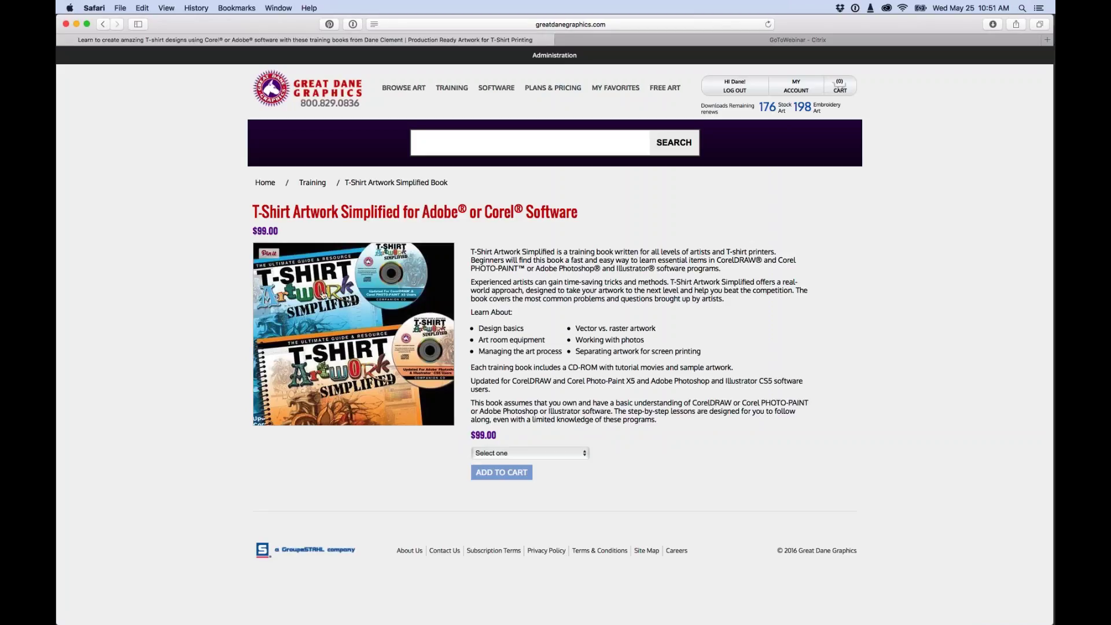
{"action": "left_click", "coordinate": [582, 452]}
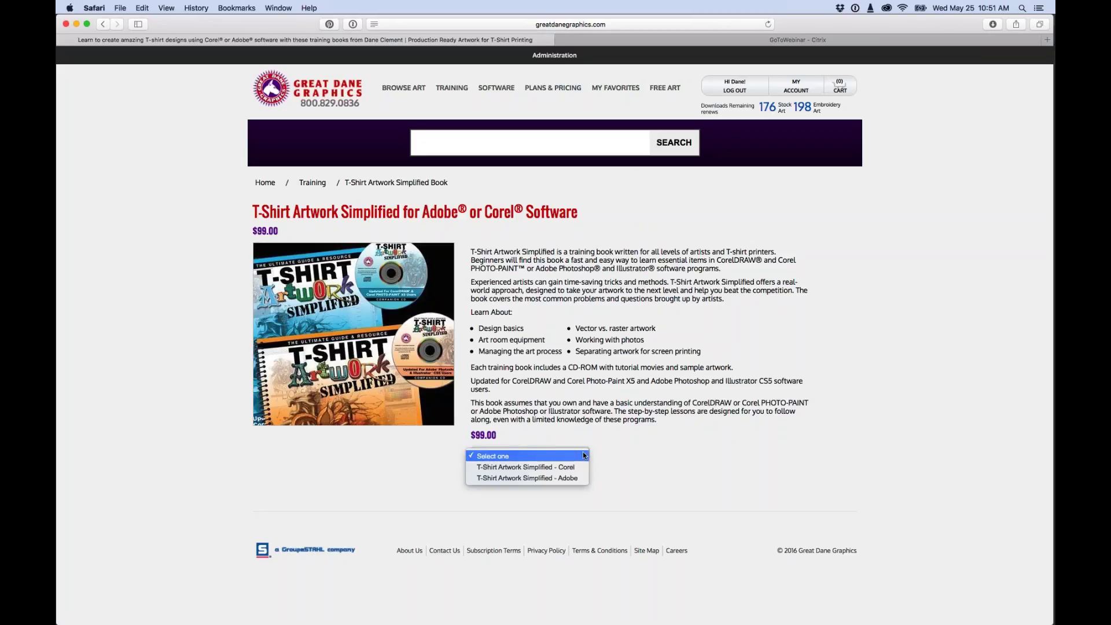